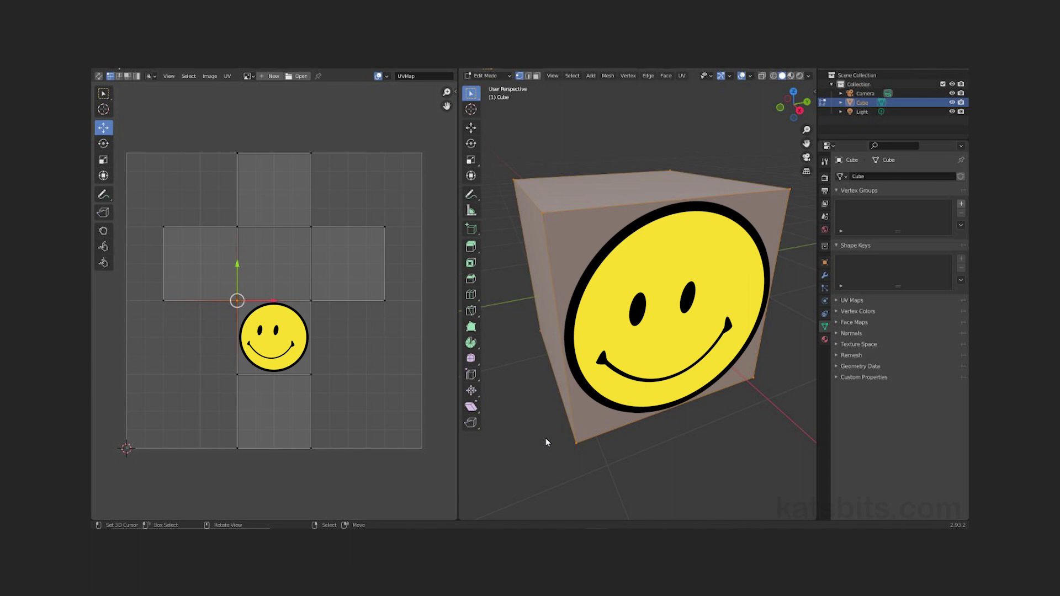
- Add a Hue/Saturation adjustment layer over the face texture with Colorize on and hue 234, and unlock the background layer
click(120, 7)
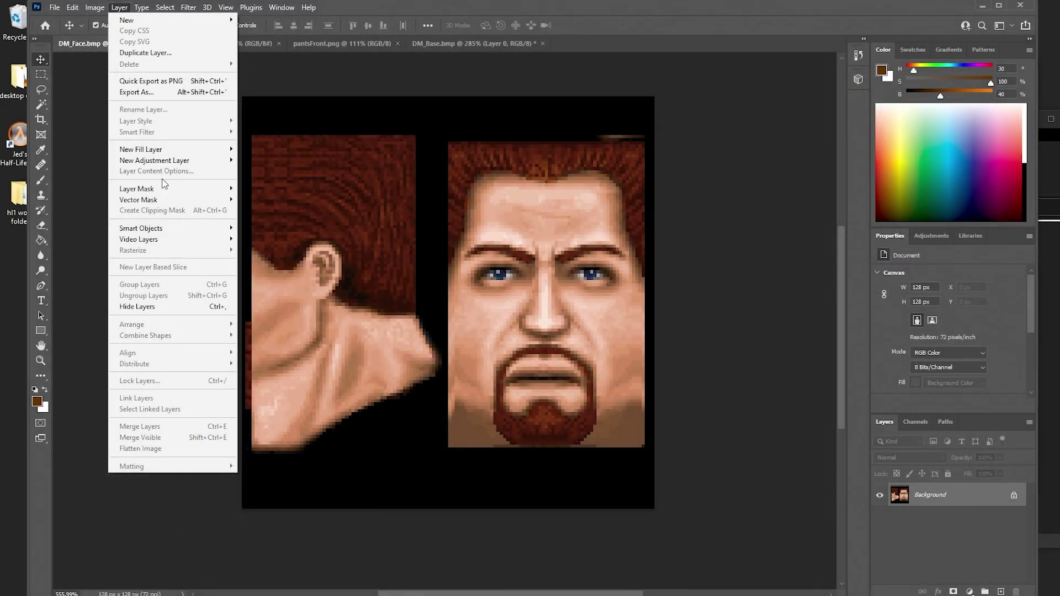
mouse_move(161, 203)
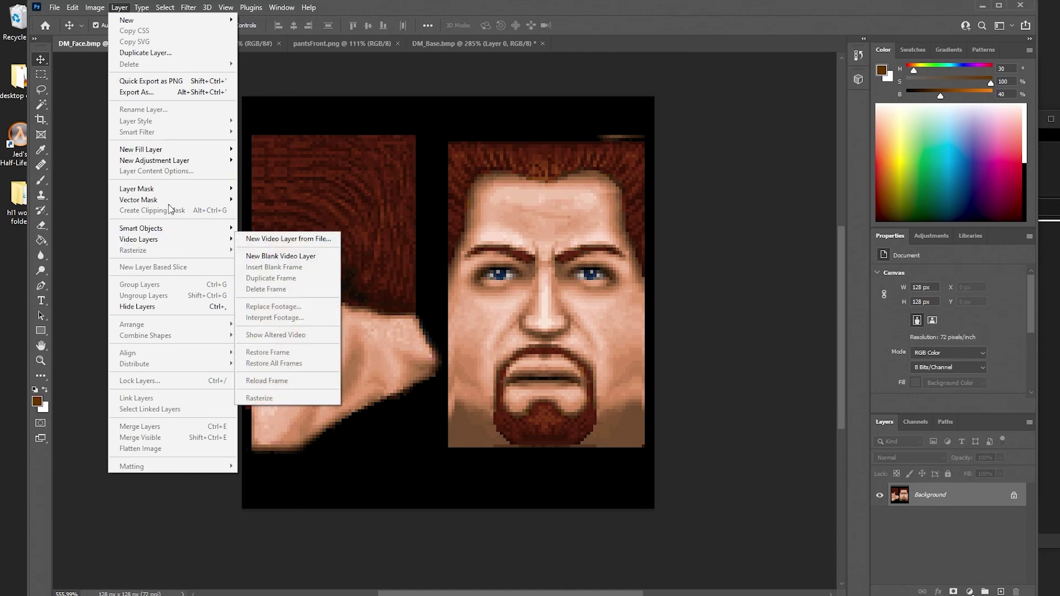
mouse_move(161, 161)
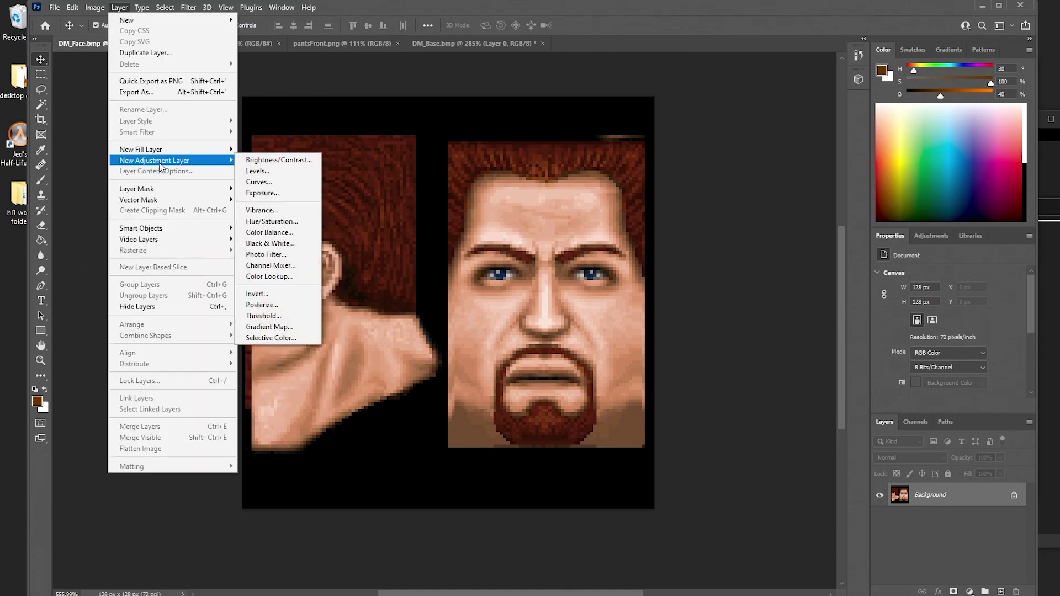
click(275, 222)
click(647, 186)
drag(949, 315, 975, 321)
click(953, 382)
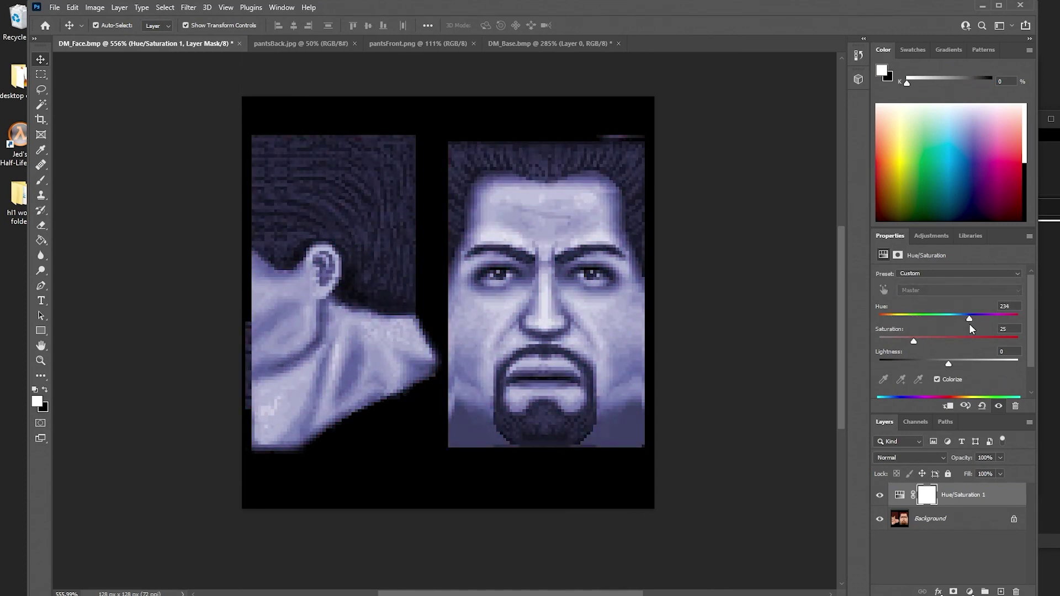
click(1014, 520)
right_click(946, 496)
click(976, 344)
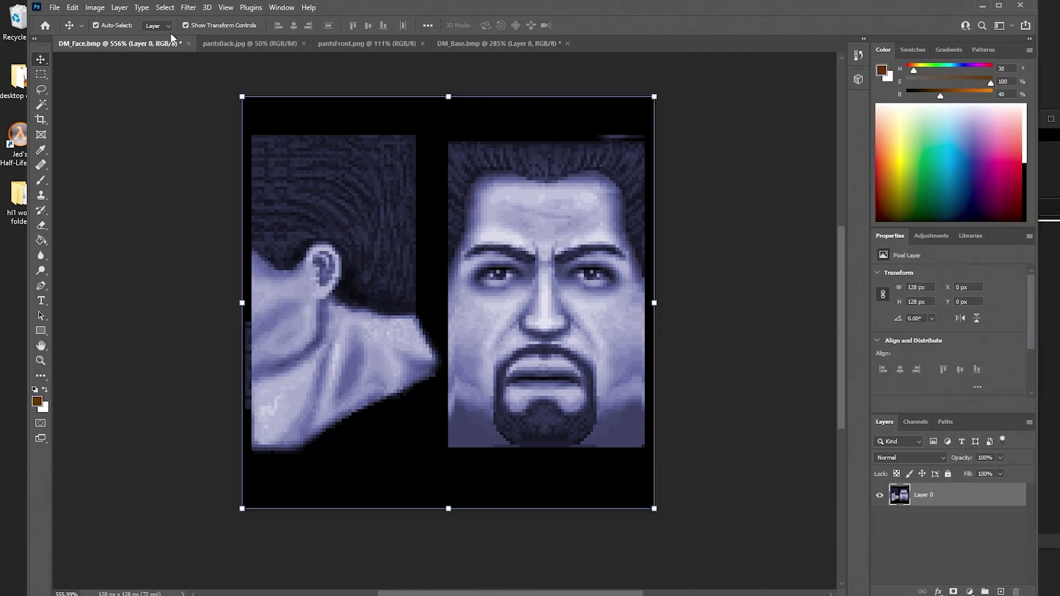
click(54, 7)
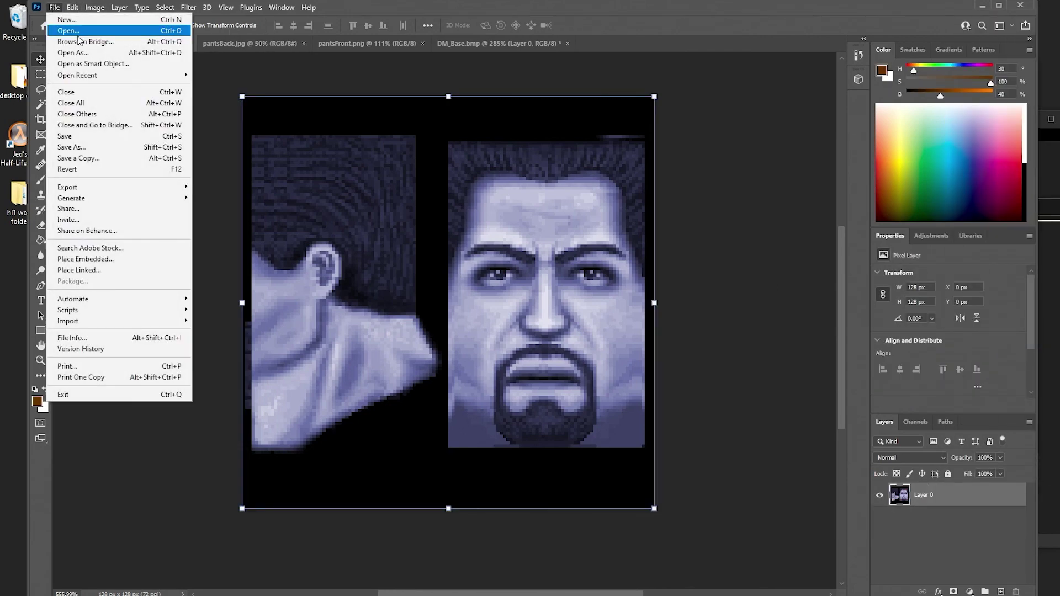
click(92, 149)
click(540, 337)
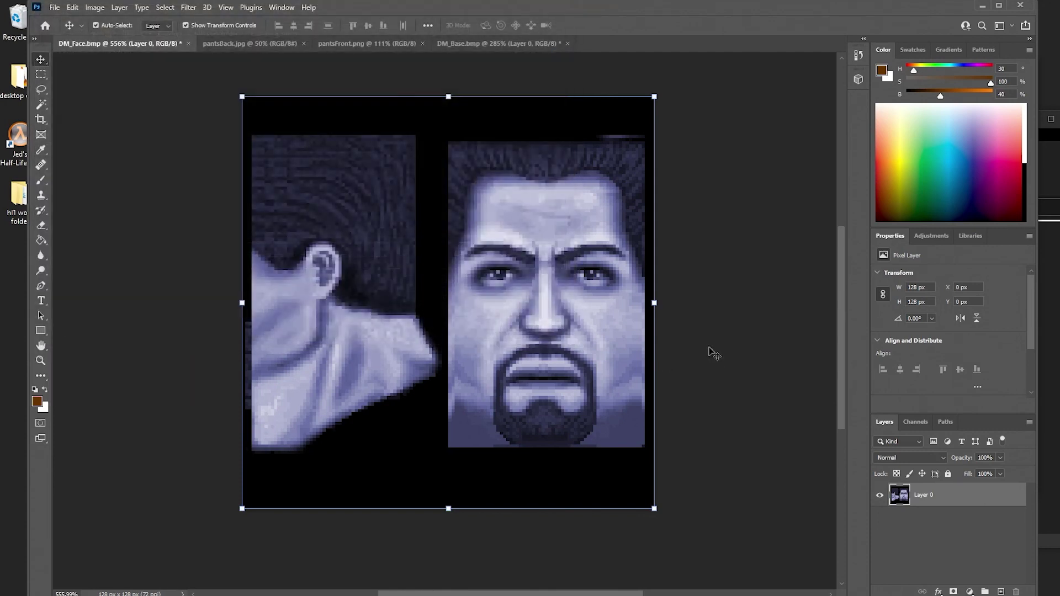
key(ctrl+z)
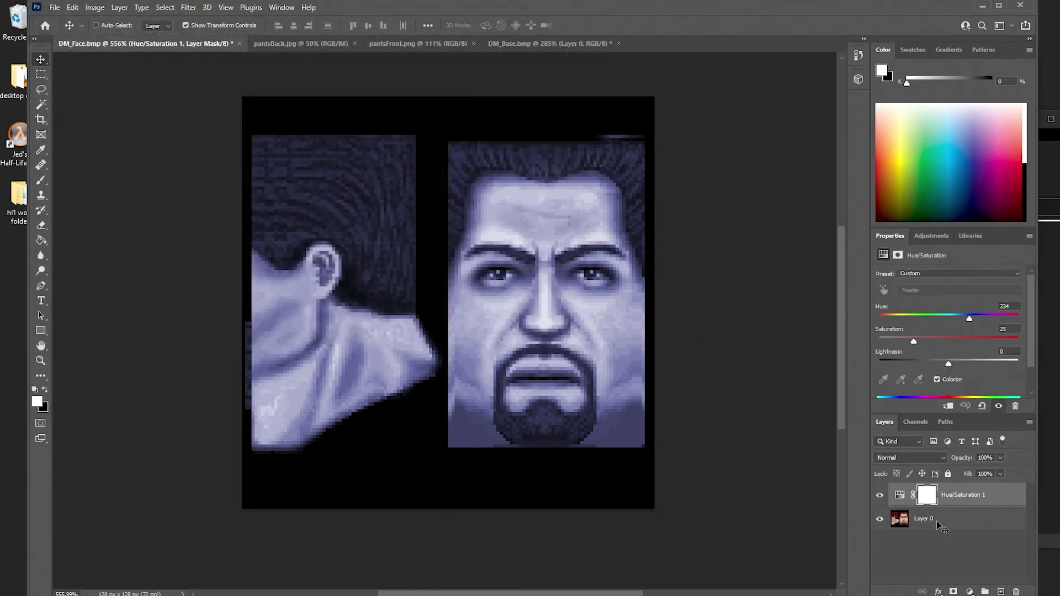
- Save the layered face texture as DM_Face_Unmerged.psd in the hl1 work folder, keeping Maximize Compatibility on
click(941, 495)
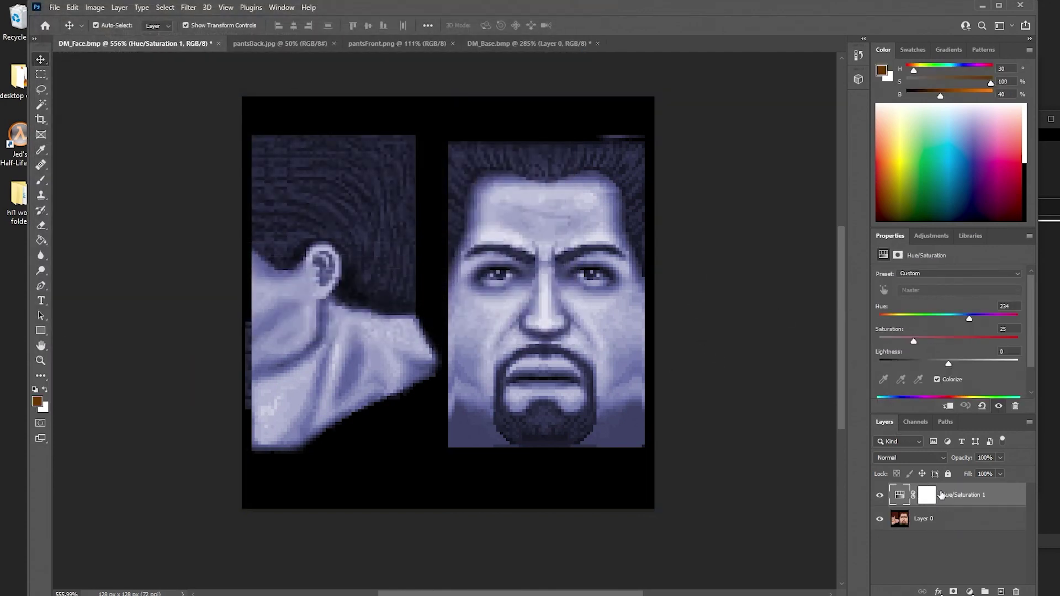
click(54, 8)
click(81, 148)
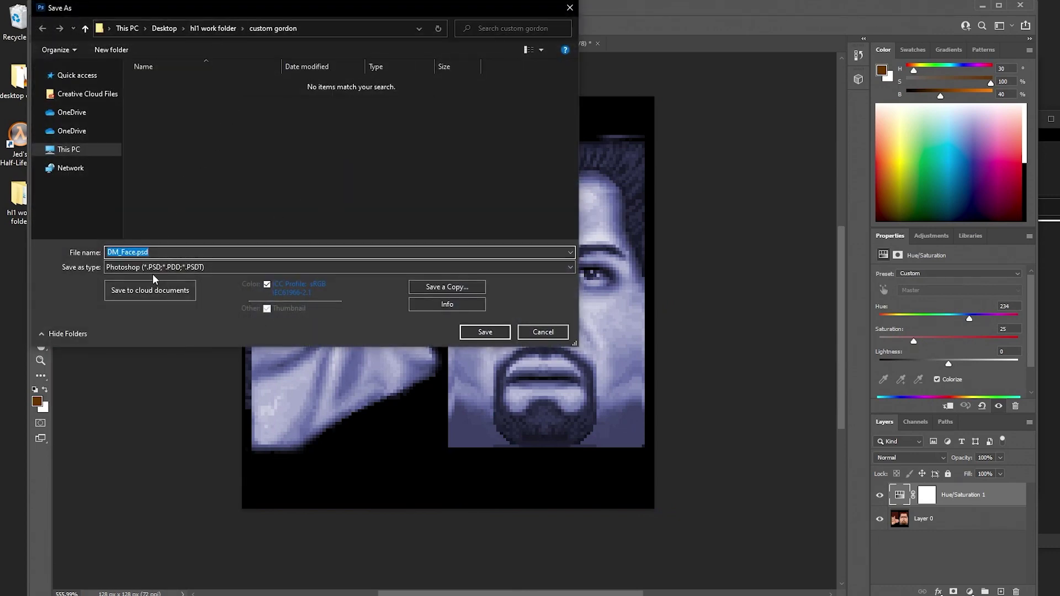
click(214, 29)
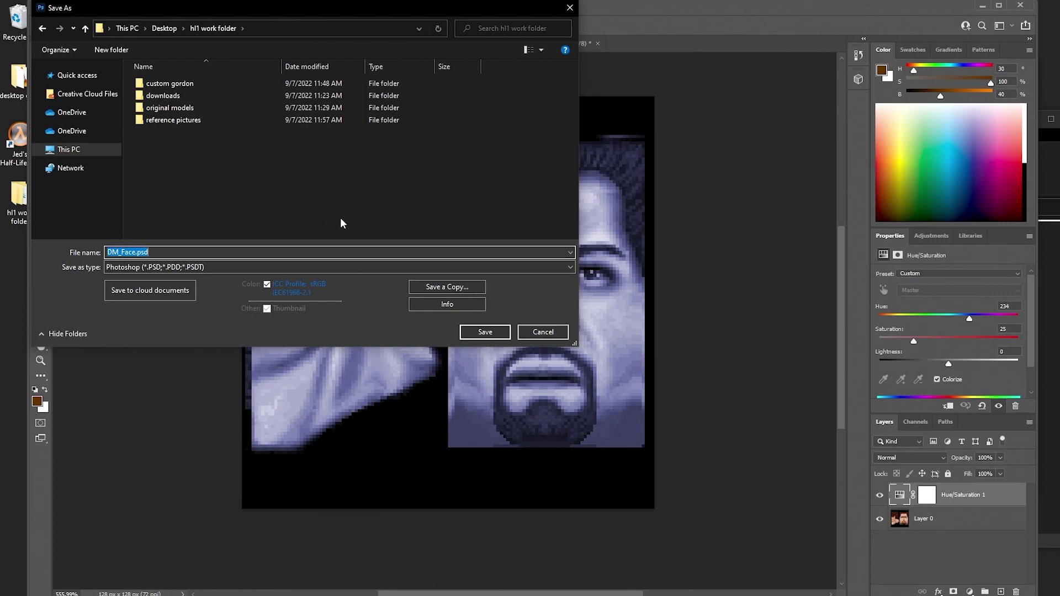
key(Right)
text(_Unmerged)
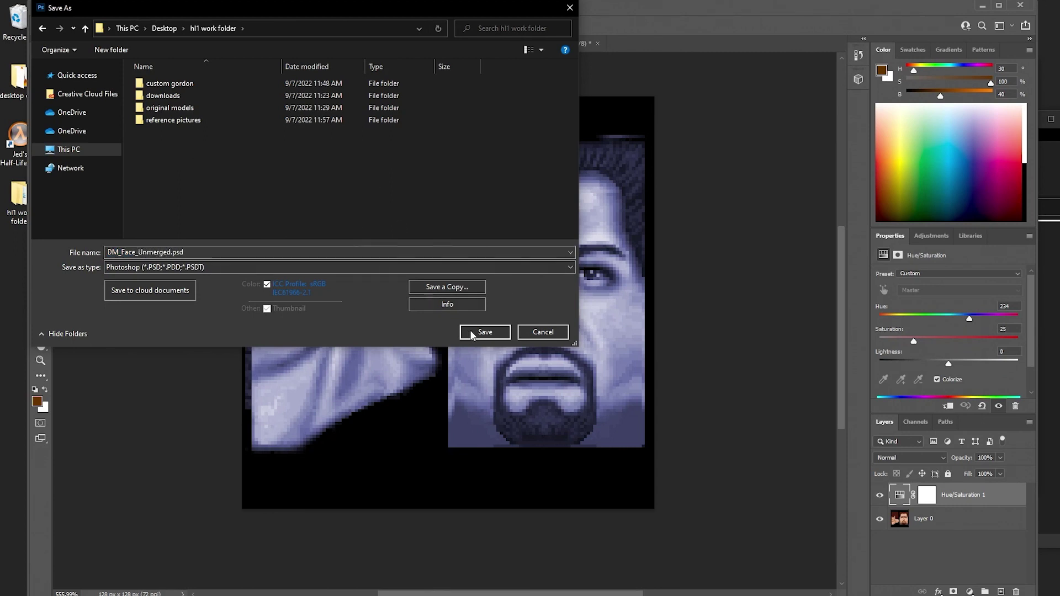
click(485, 332)
click(684, 172)
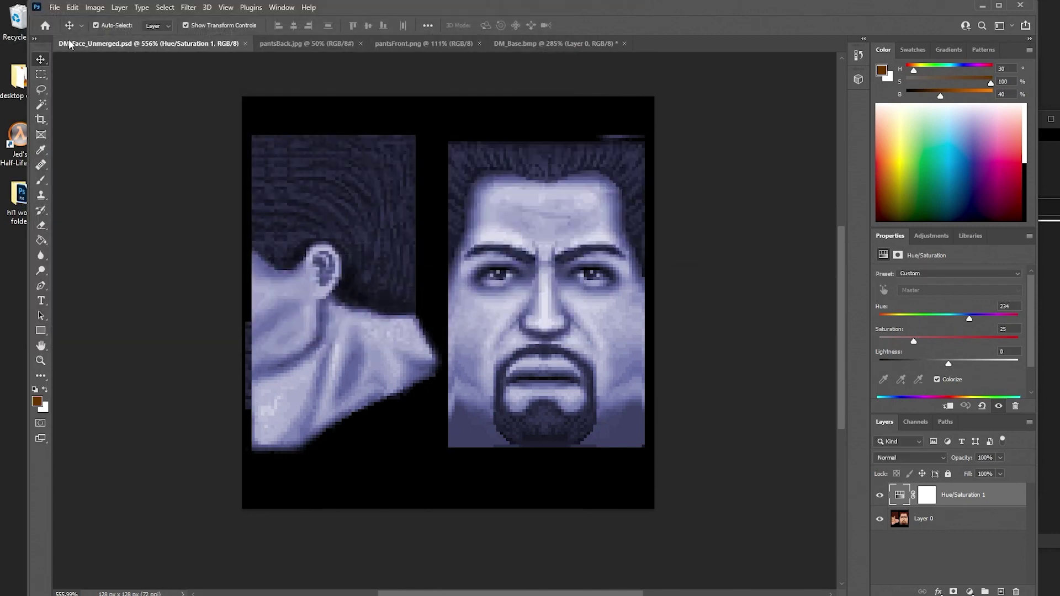
- Save the face texture again in the same folder under the name DM_Face_Indexed.psd
click(56, 7)
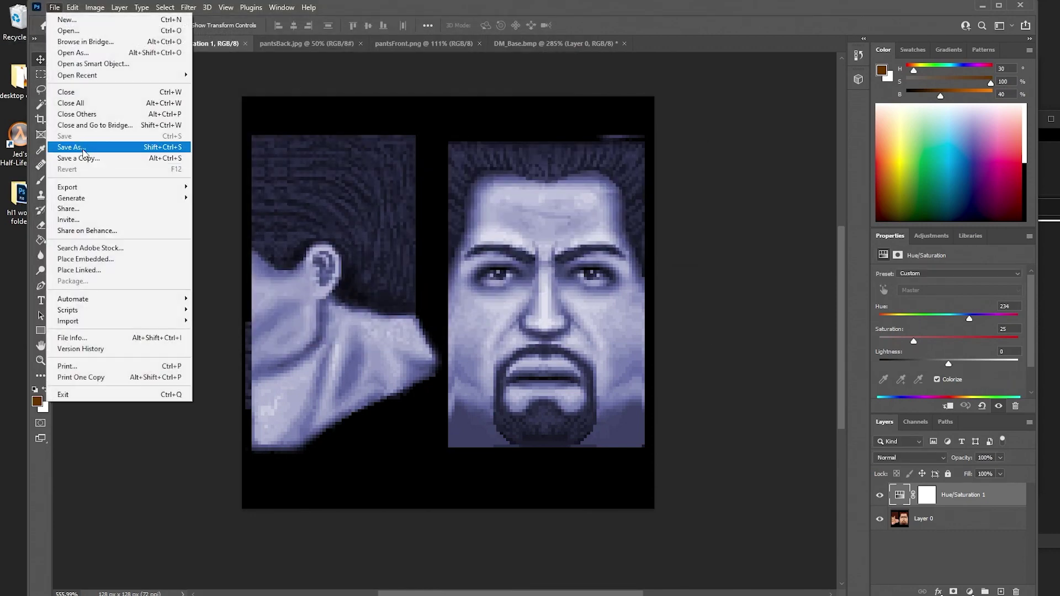
click(75, 145)
click(160, 252)
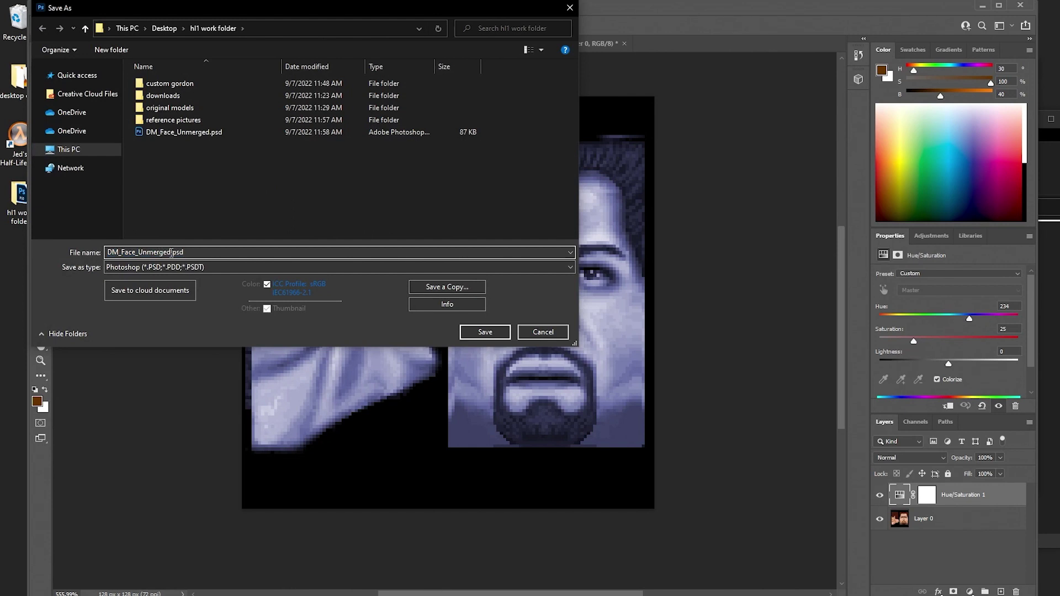
drag(171, 253, 154, 251)
text(Indexed)
key(Return)
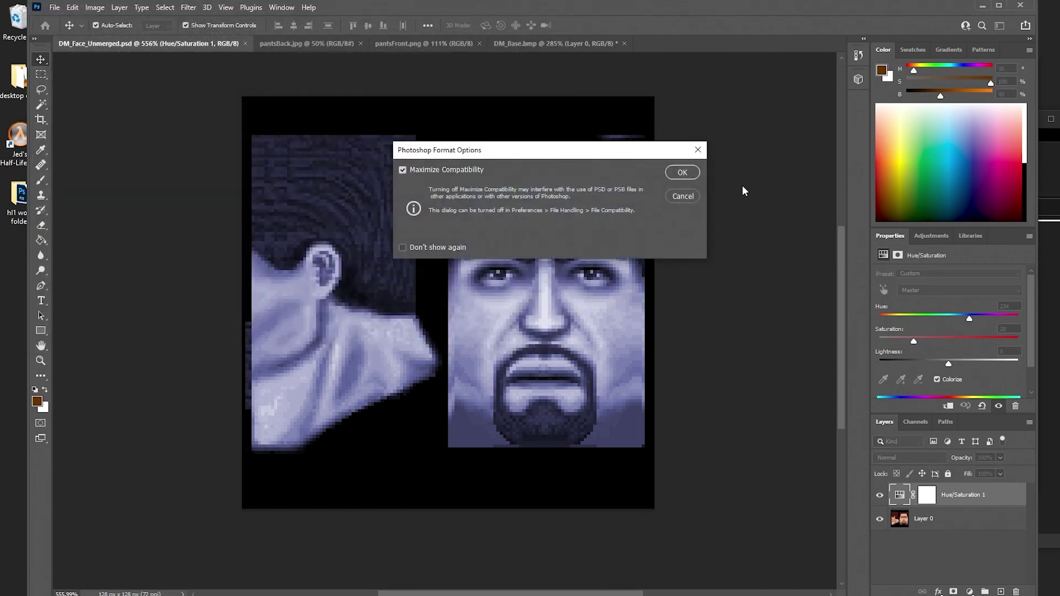
click(682, 173)
- Merge the Hue/Saturation adjustment layer with the face image layer and deselect the result
shift+click(965, 523)
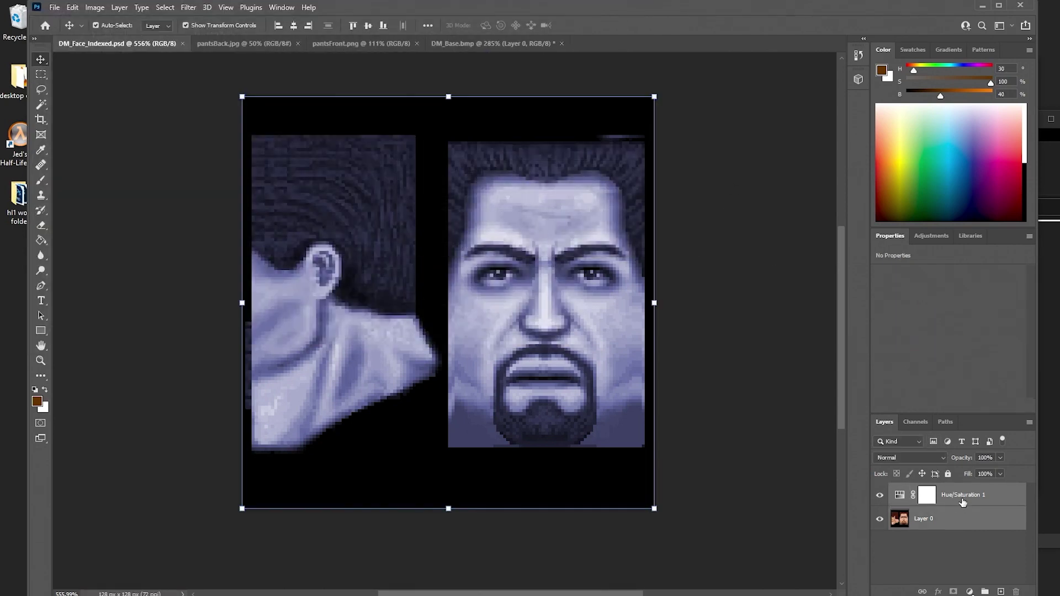
right_click(951, 499)
click(989, 353)
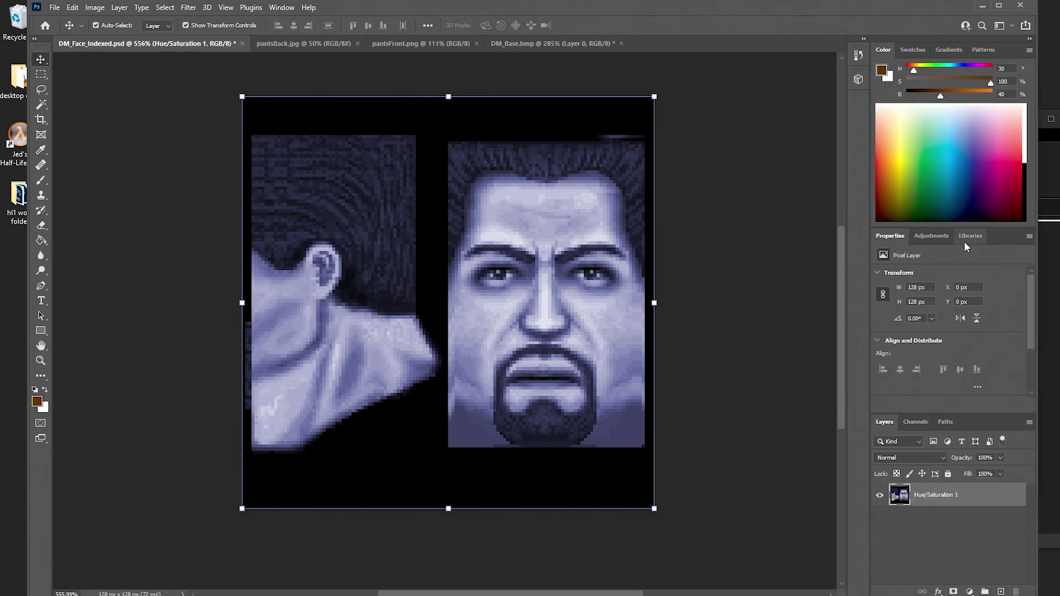
click(122, 91)
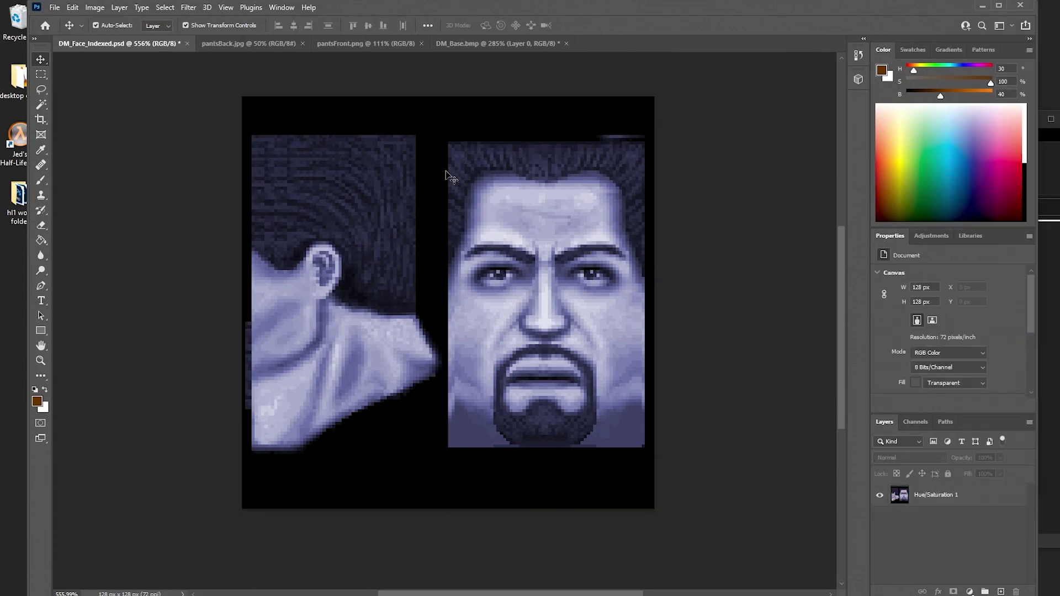
- Try converting the image to Indexed Color with the System (Windows) palette and 75% Diffusion dithering
click(950, 353)
click(942, 396)
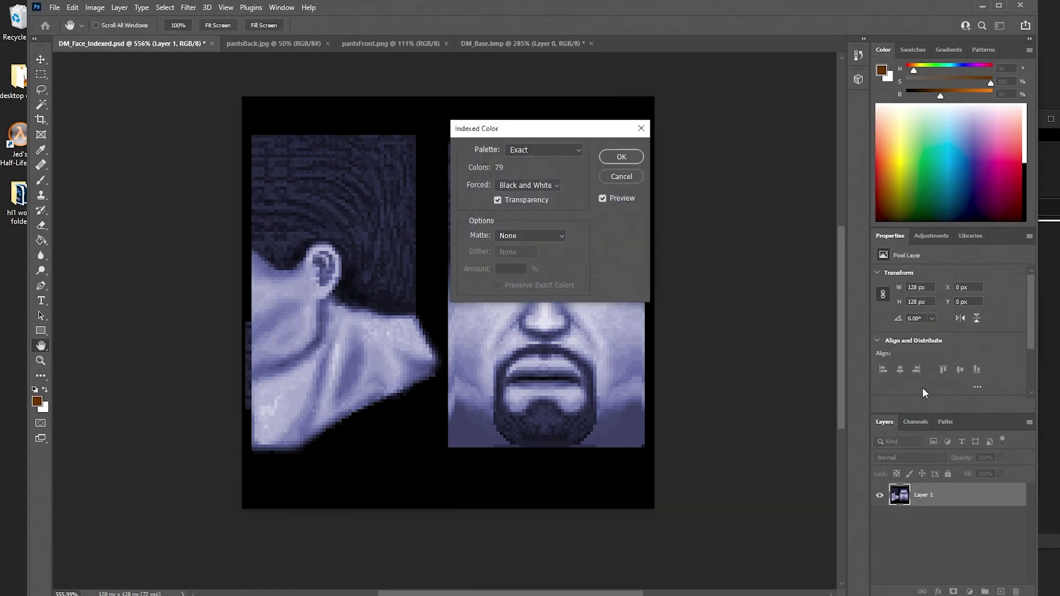
click(532, 150)
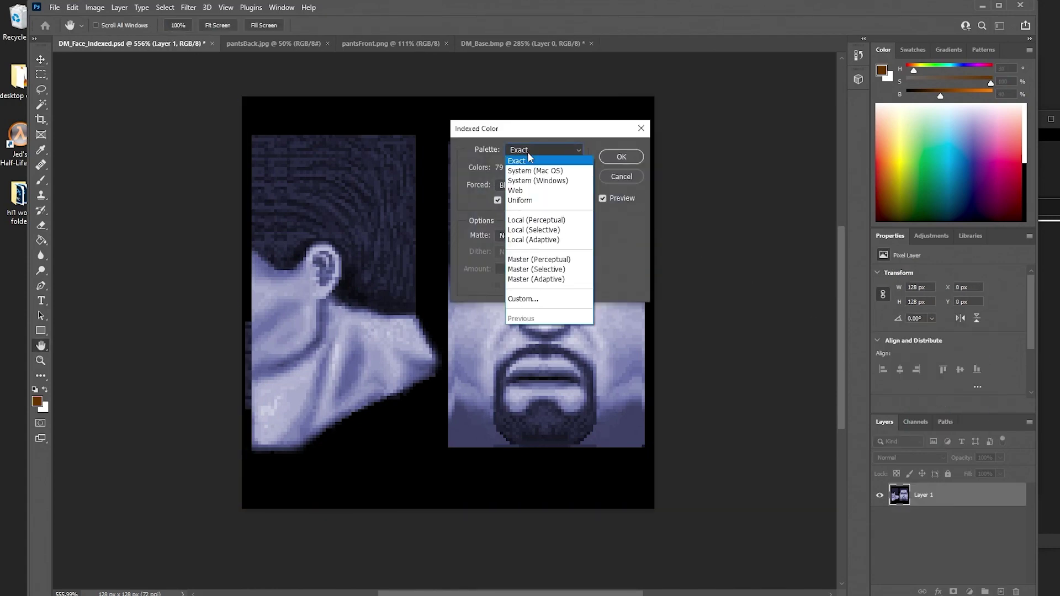
click(538, 180)
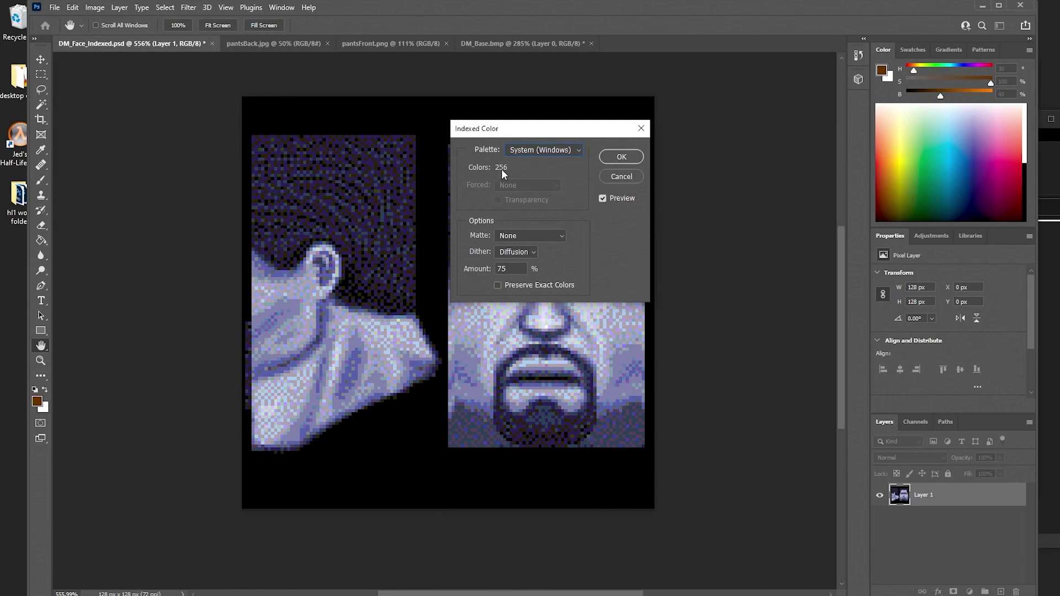
click(621, 157)
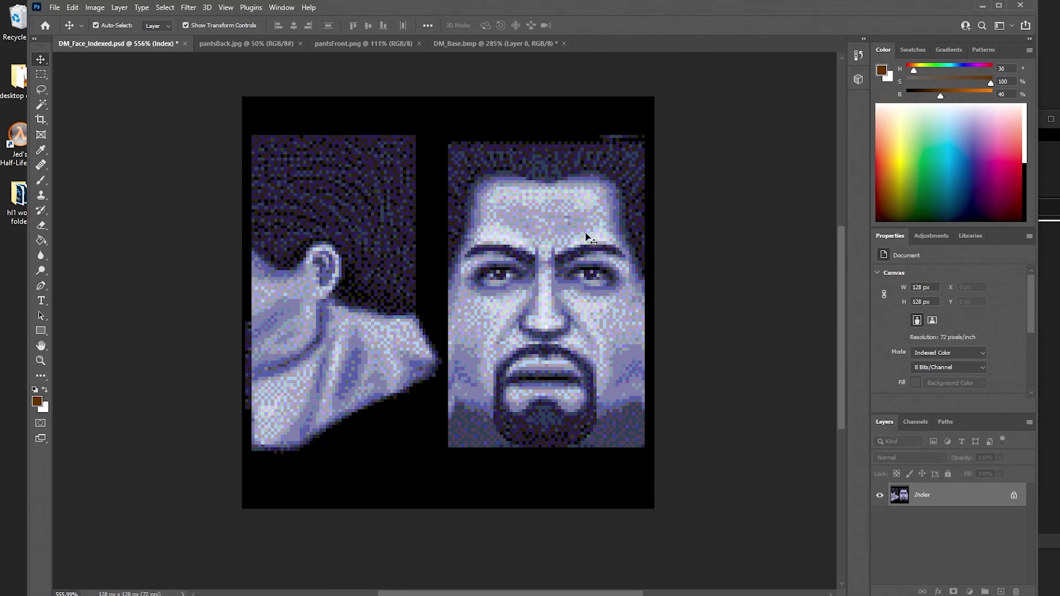
key(ctrl+z)
- Convert the image to Indexed Color with the System (Windows) palette and dithering set to None, and save the PSD
click(943, 354)
click(939, 393)
click(544, 151)
click(538, 181)
click(516, 252)
click(519, 263)
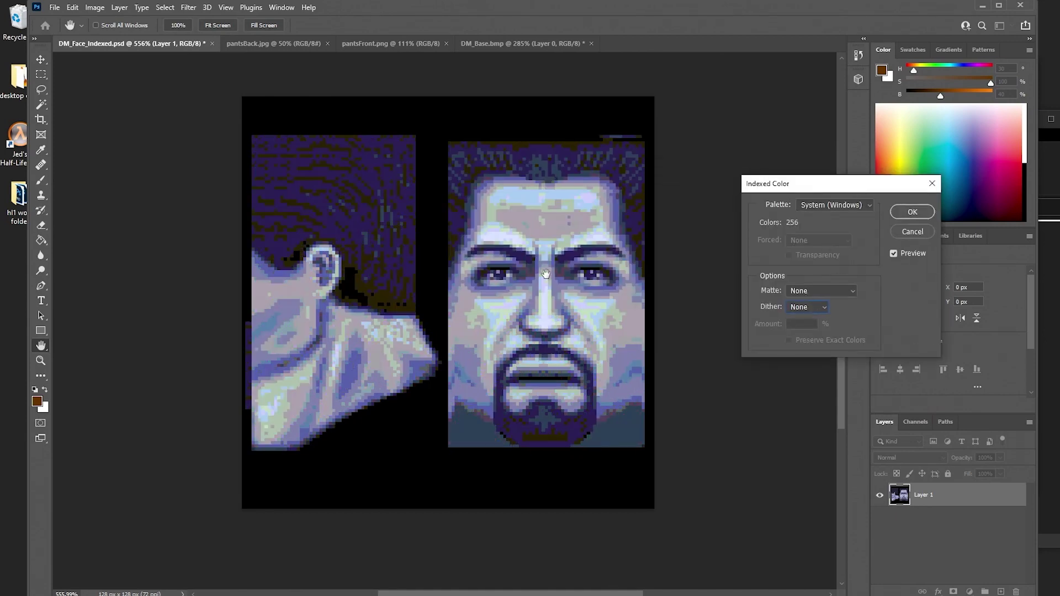
click(801, 358)
click(803, 307)
click(802, 338)
click(806, 307)
click(807, 348)
click(913, 212)
click(54, 8)
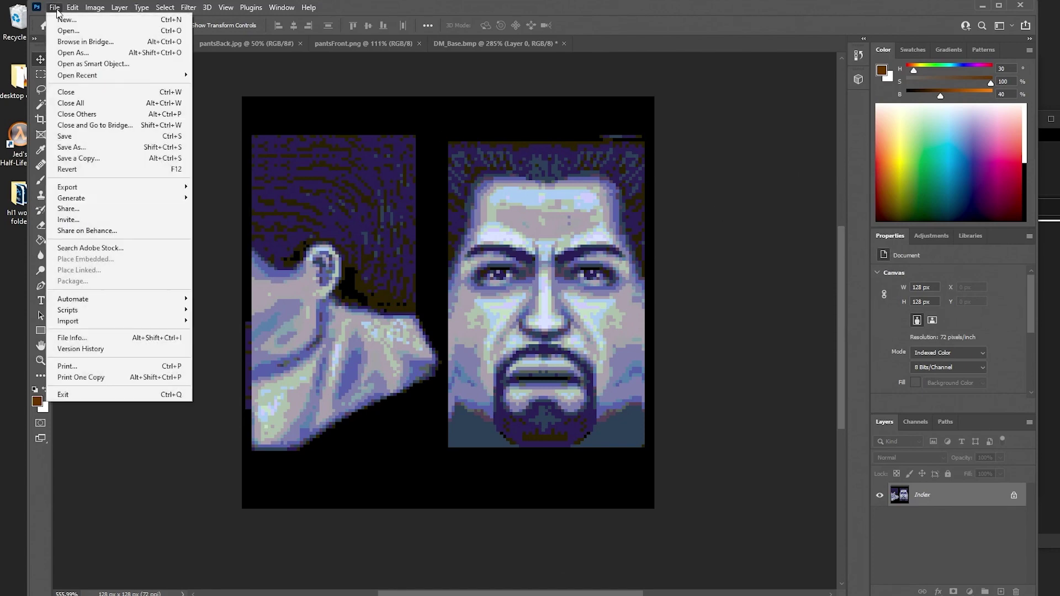
click(85, 136)
- Save a copy in BMP format named DM_Face.bmp in the hl1 work folder, using the Windows file format and 8-bit depth
key(alt+f)
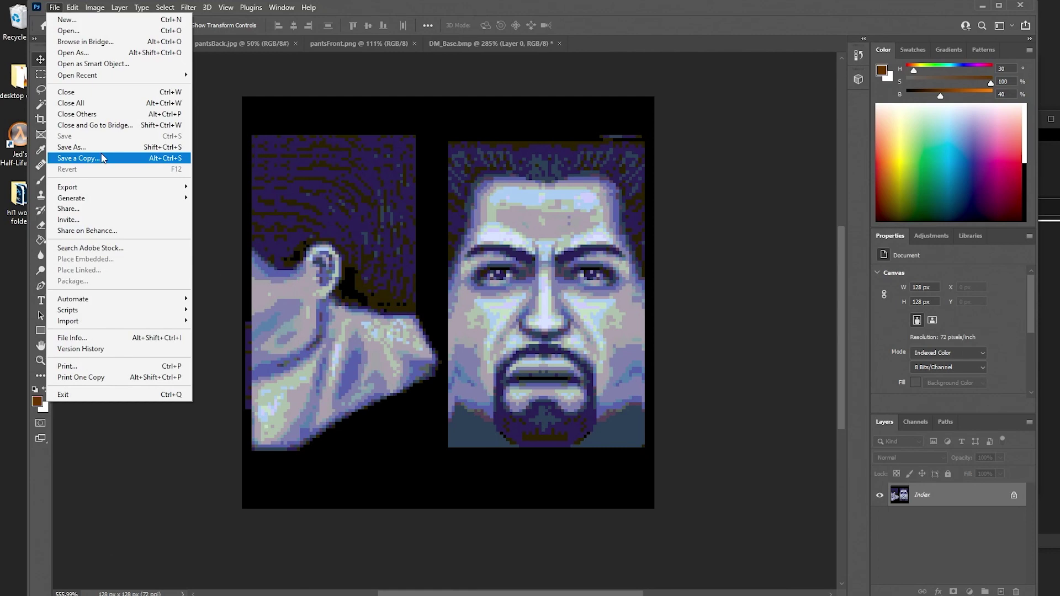
click(95, 159)
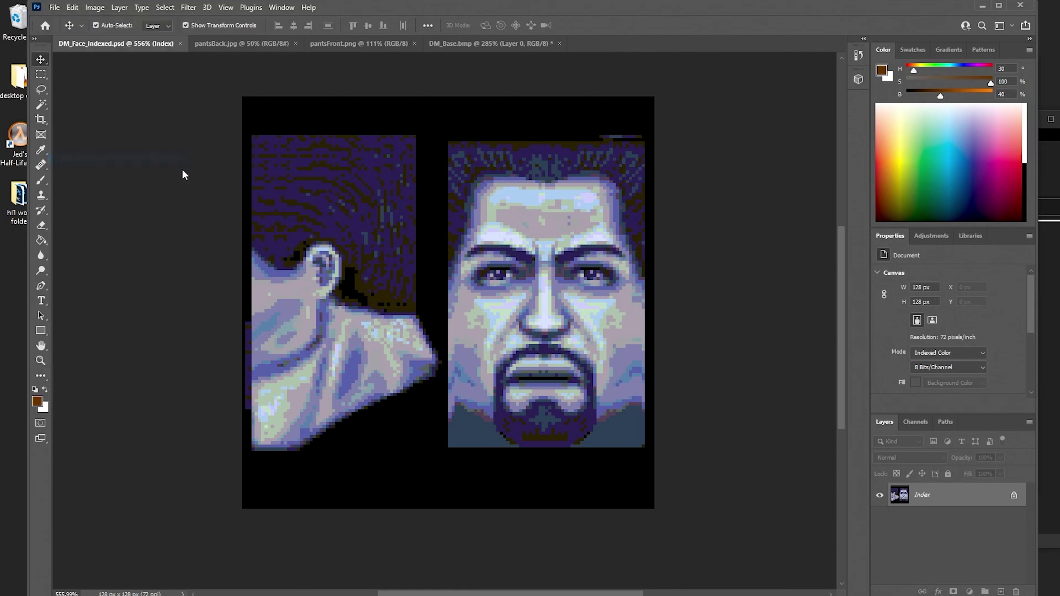
click(236, 268)
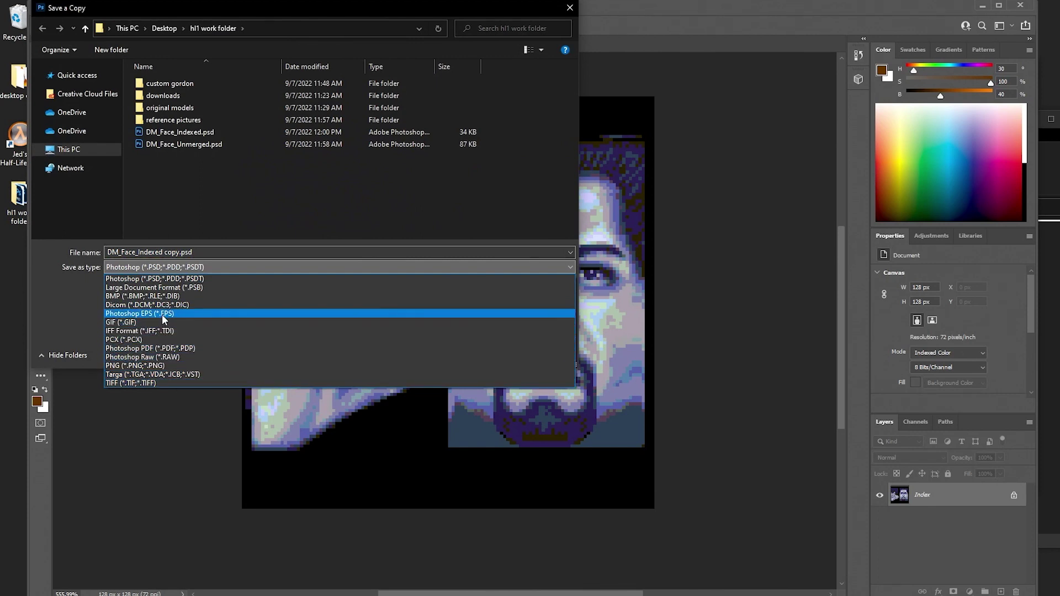
click(179, 296)
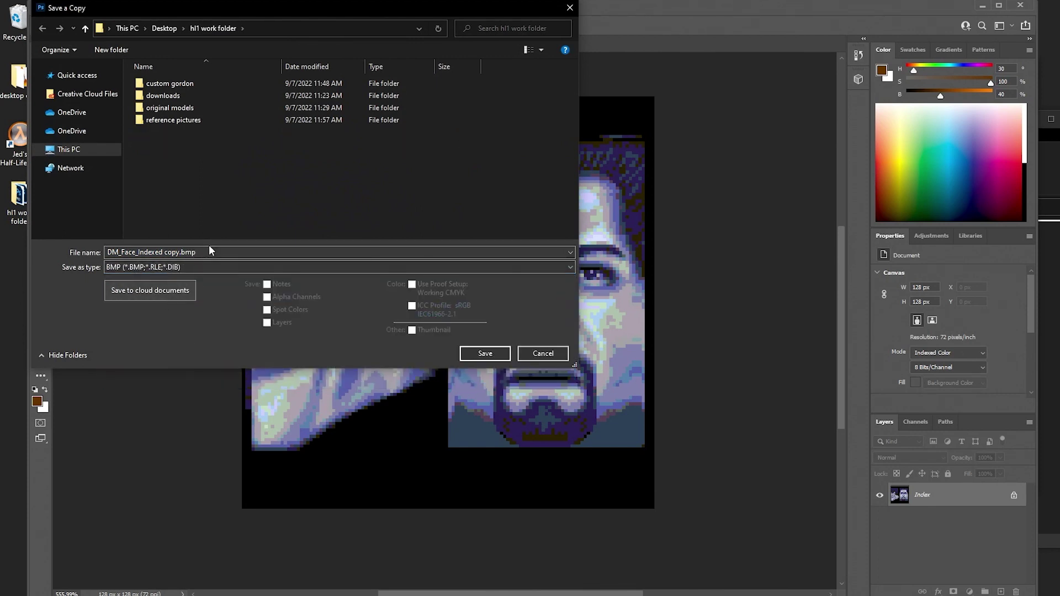
double_click(180, 252)
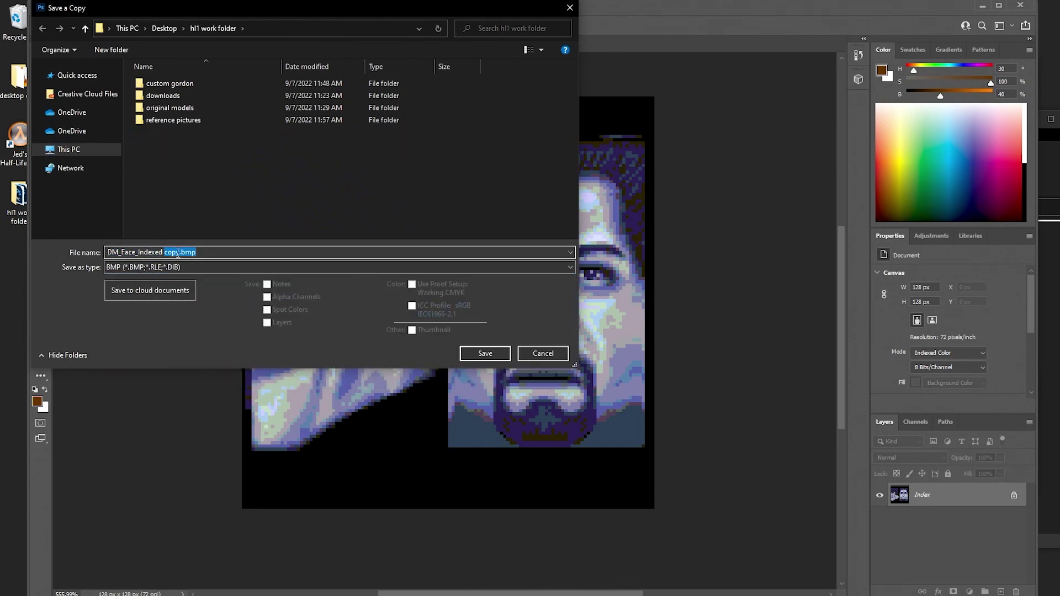
click(179, 252)
key(BackSpace)
key(BackSpace)
key(BackSpace)
key(BackSpace)
key(BackSpace)
key(BackSpace)
key(BackSpace)
key(BackSpace)
key(BackSpace)
key(BackSpace)
key(BackSpace)
key(BackSpace)
key(BackSpace)
click(497, 352)
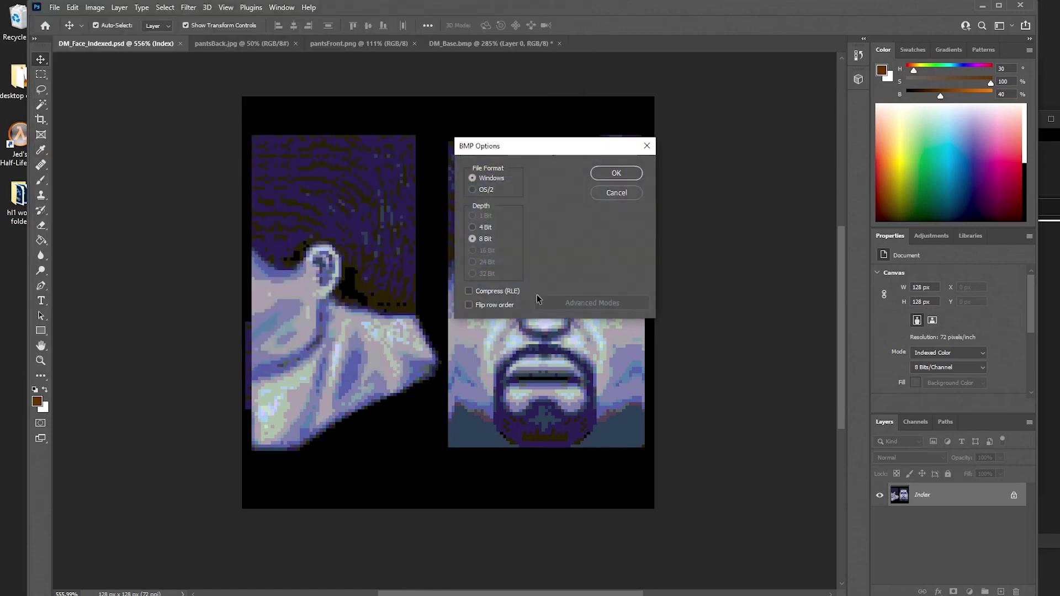
click(601, 176)
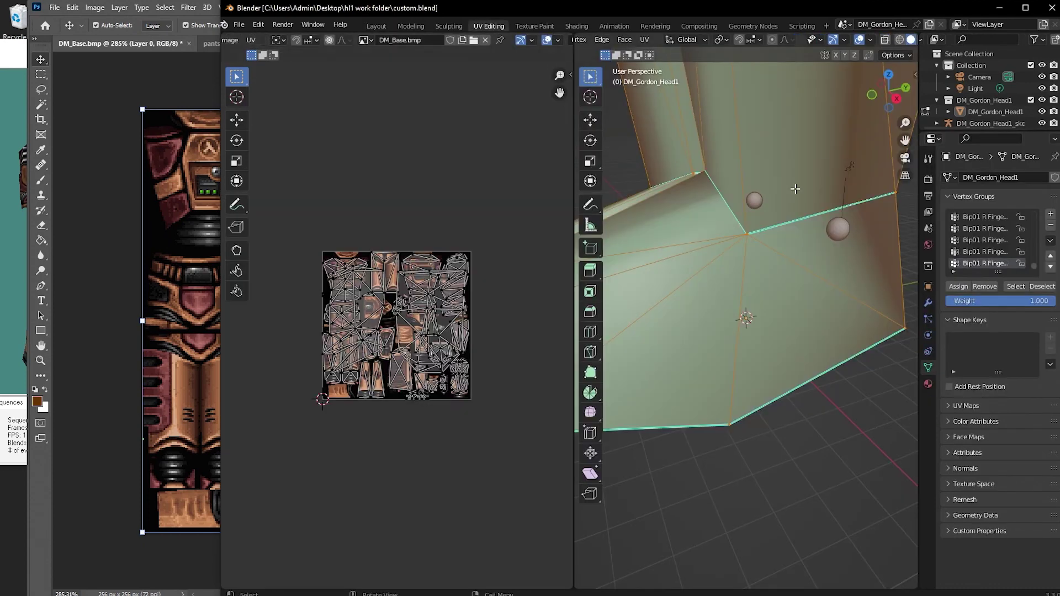
- Switch to Blender, widen the 3D viewport with Material Preview shading on, and deselect all of the suit mesh
scroll(745, 221, down, 5)
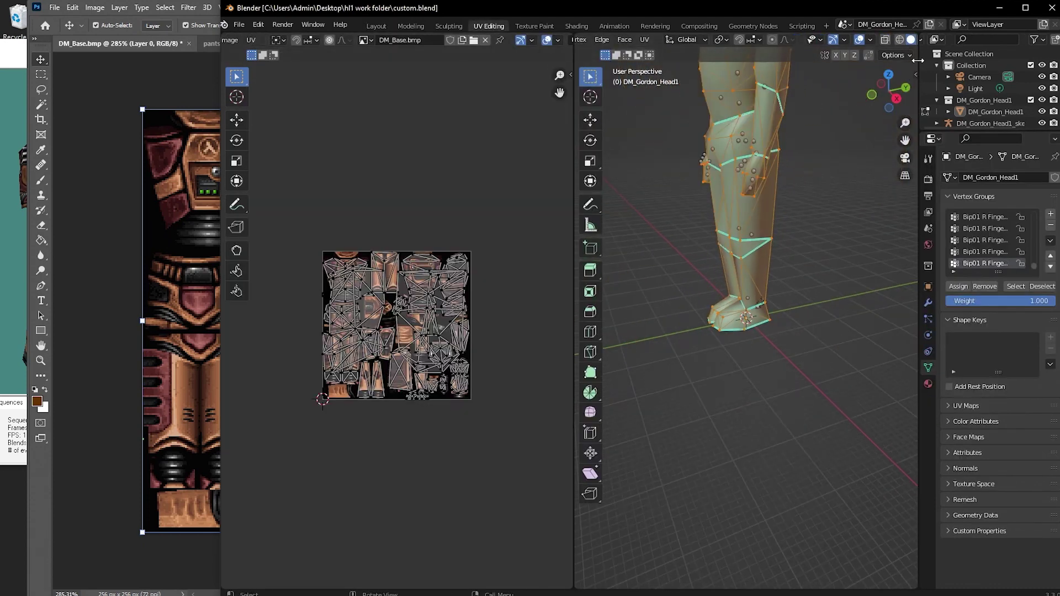
drag(918, 60, 981, 59)
click(957, 39)
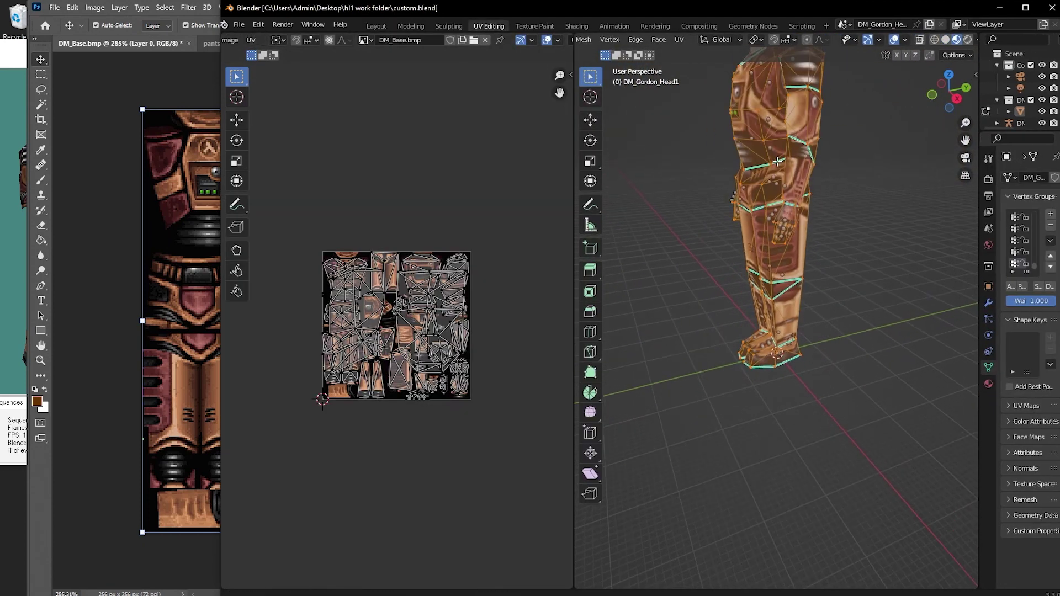
scroll(777, 164, up, 5)
key(alt+a)
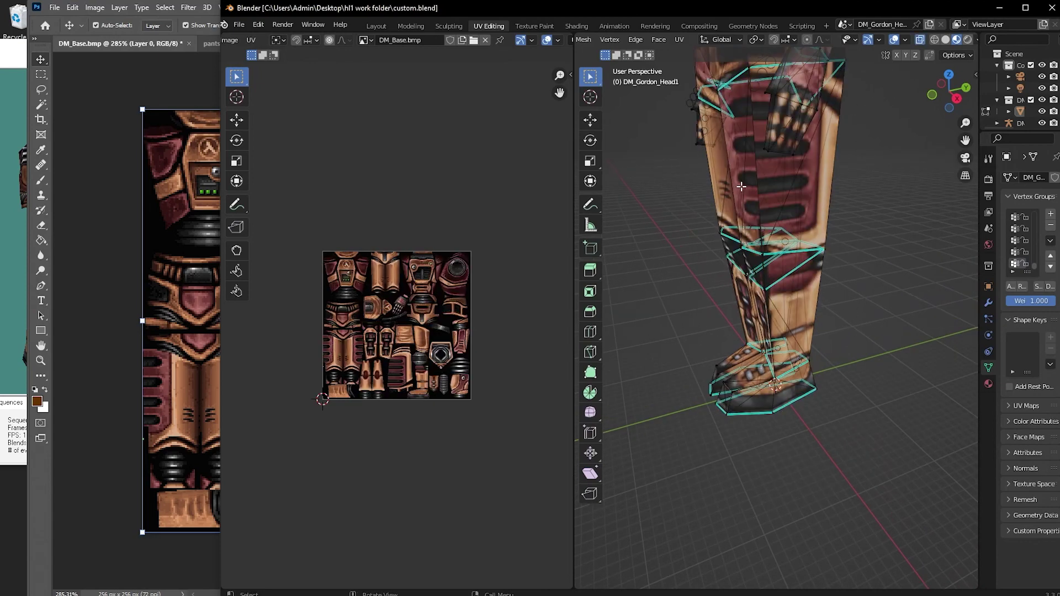
- In the Blender front view, select one of the suit's legs to show its UV islands over DM_Base.bmp
drag(743, 187, 915, 142)
click(947, 99)
scroll(459, 197, up, 3)
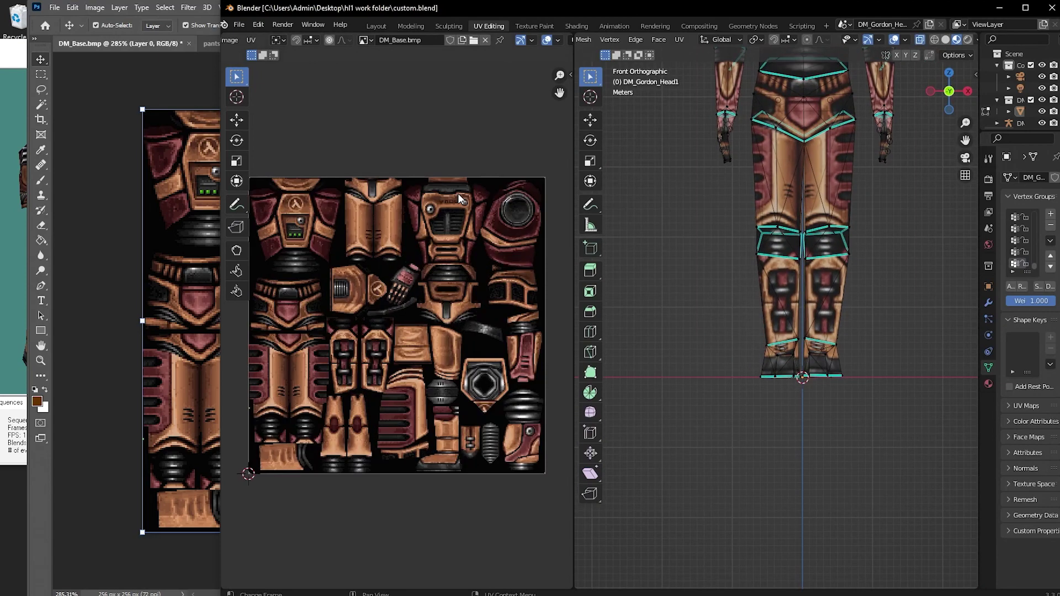
click(365, 40)
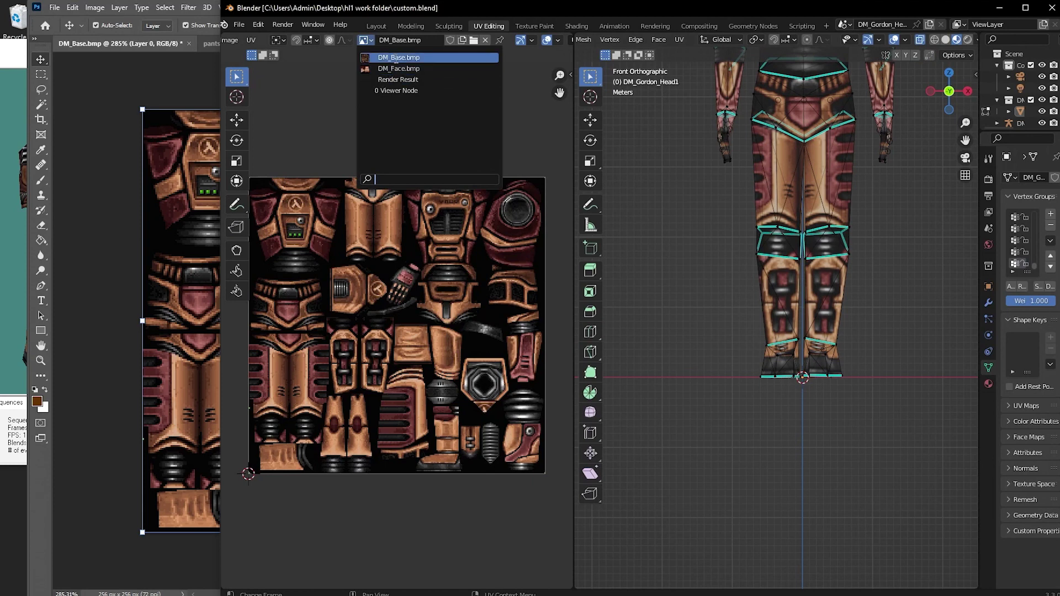
drag(709, 408, 747, 438)
scroll(816, 250, up, 4)
drag(641, 251, 784, 165)
scroll(463, 314, up, 3)
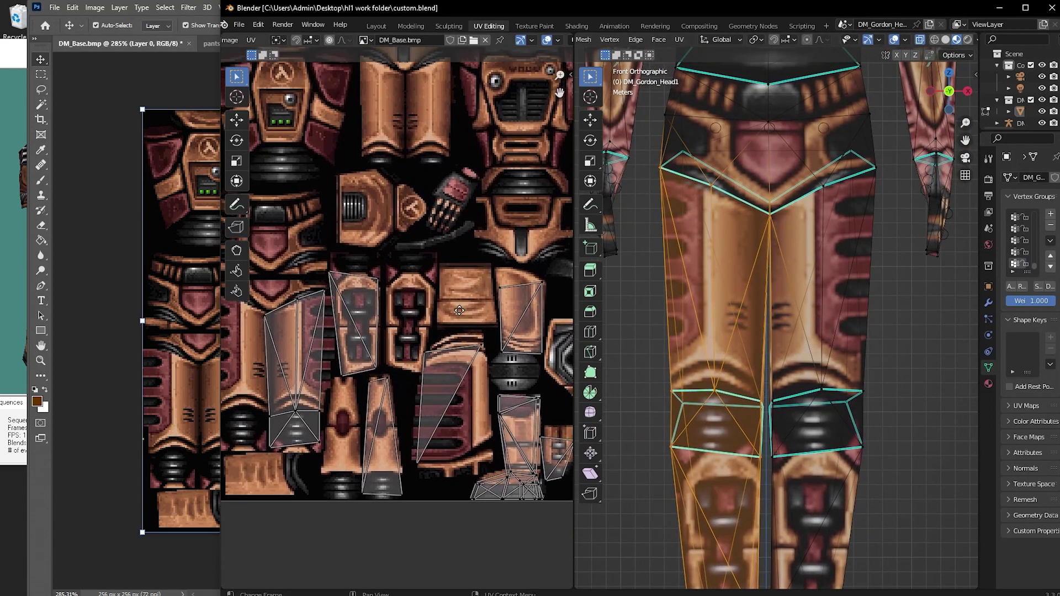
scroll(463, 315, up, 1)
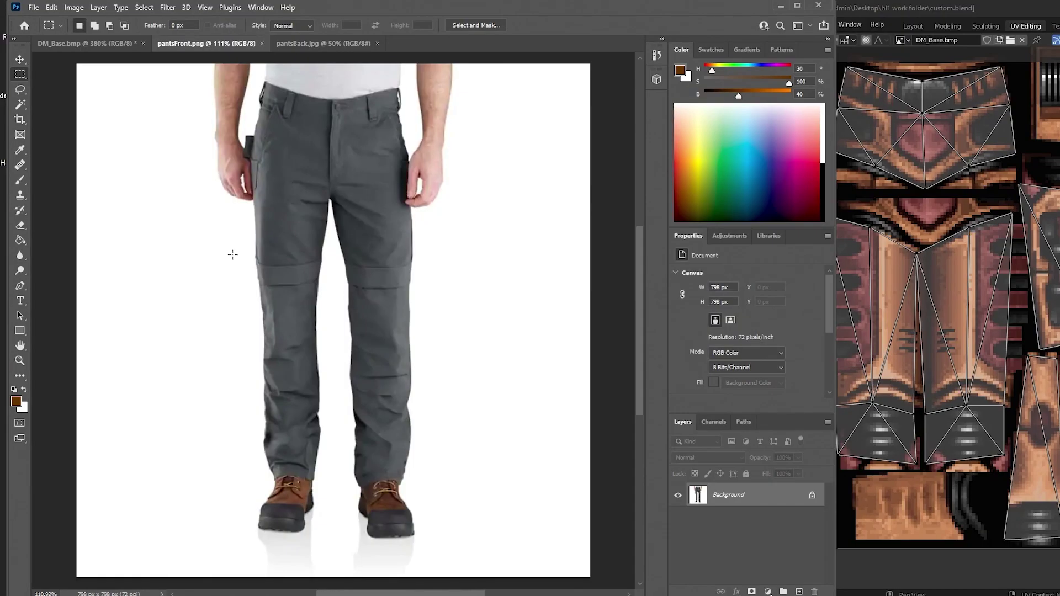
- Switch to pantsFront.png in Photoshop and unlock its background layer
click(812, 495)
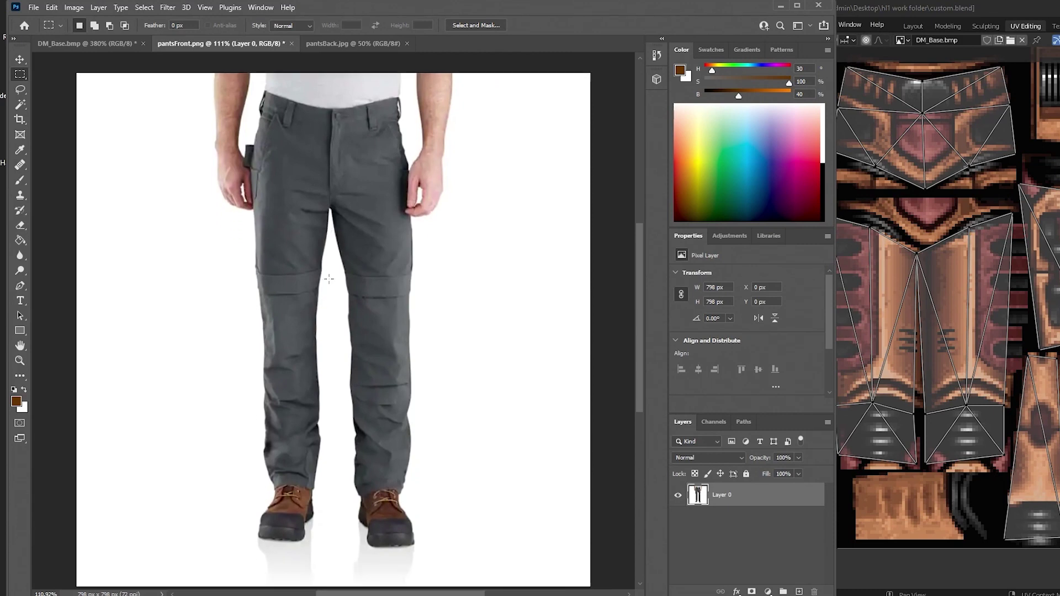
scroll(309, 298, up, 1)
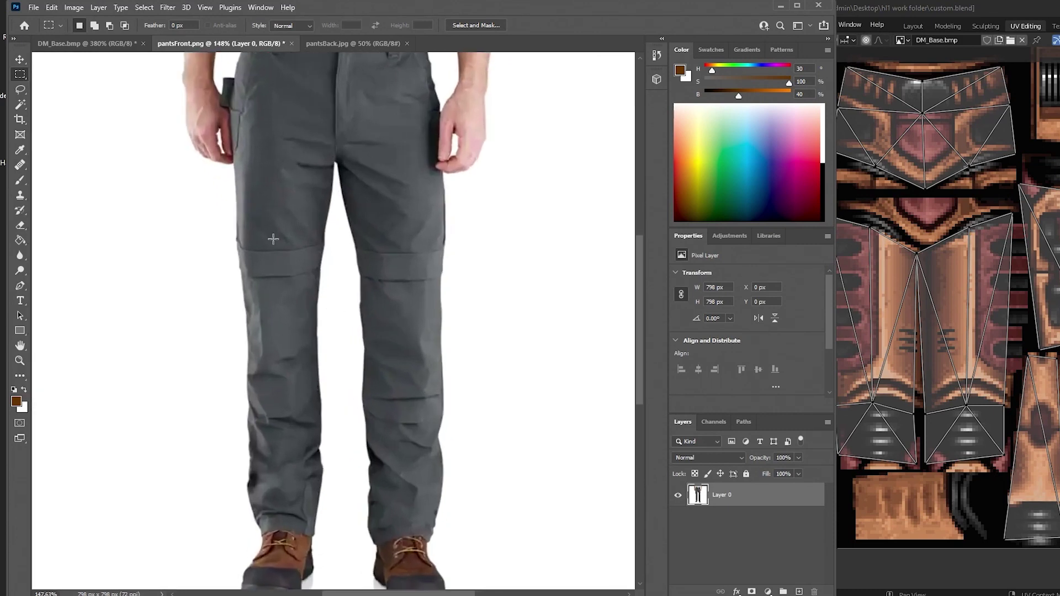
- Check the size of the front leg area in DM_Base.bmp with rectangular selections, and deselect
click(86, 43)
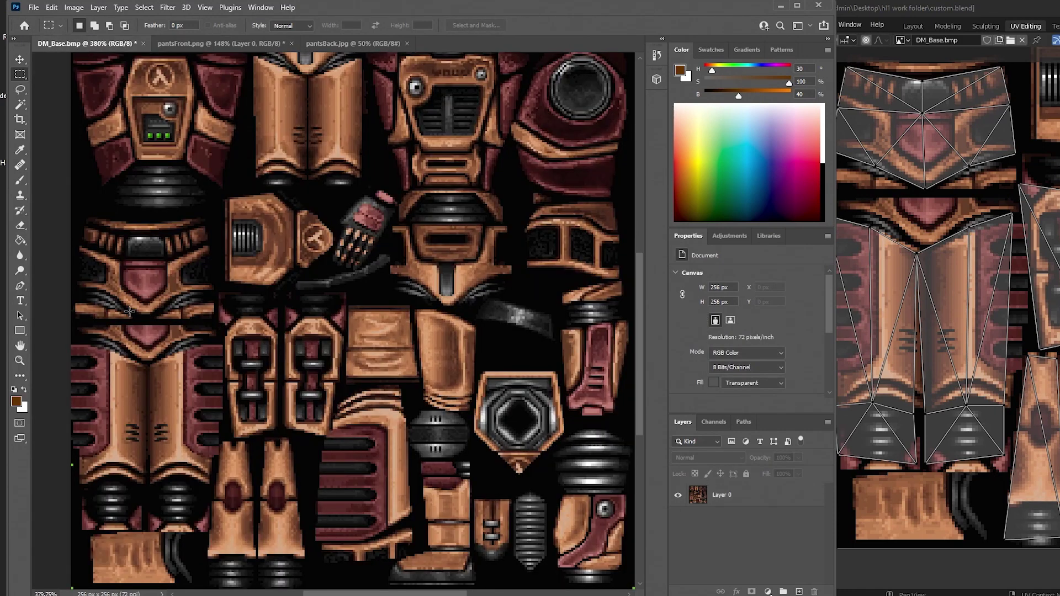
scroll(119, 314, down, 1)
scroll(118, 315, down, 2)
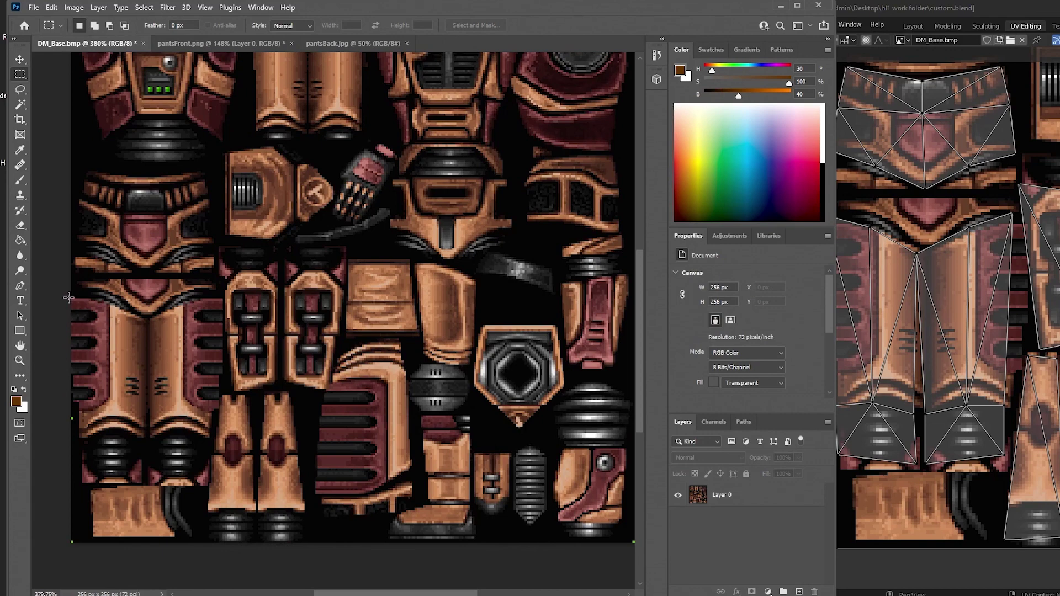
drag(68, 297, 95, 322)
click(158, 359)
drag(69, 283, 146, 484)
click(283, 356)
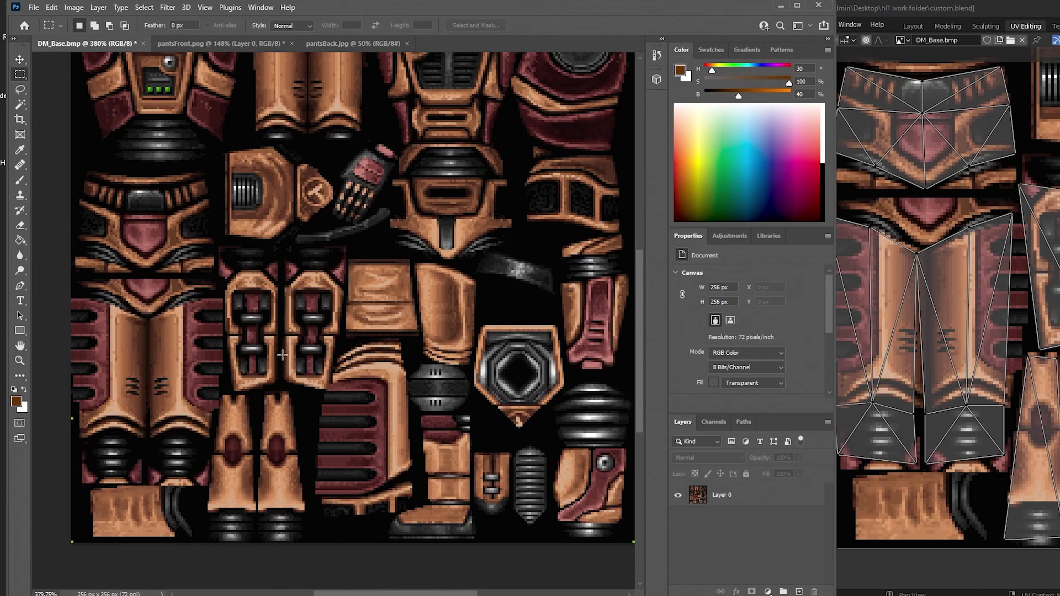
- Remove the white background from the trousers layer in pantsFront.png
click(316, 43)
click(221, 43)
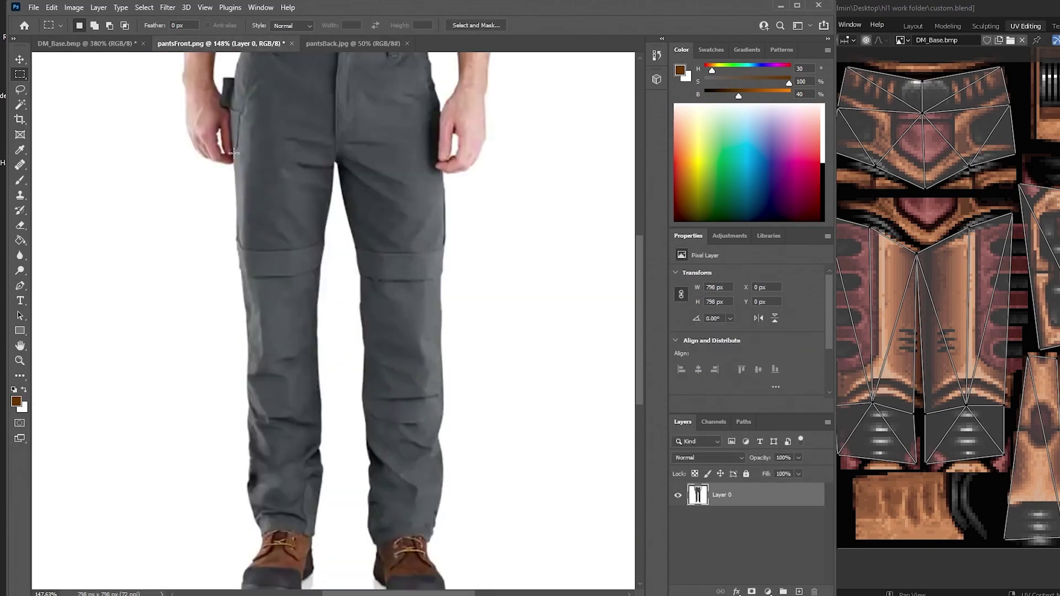
key(v)
key(ctrl+0)
scroll(742, 349, down, 2)
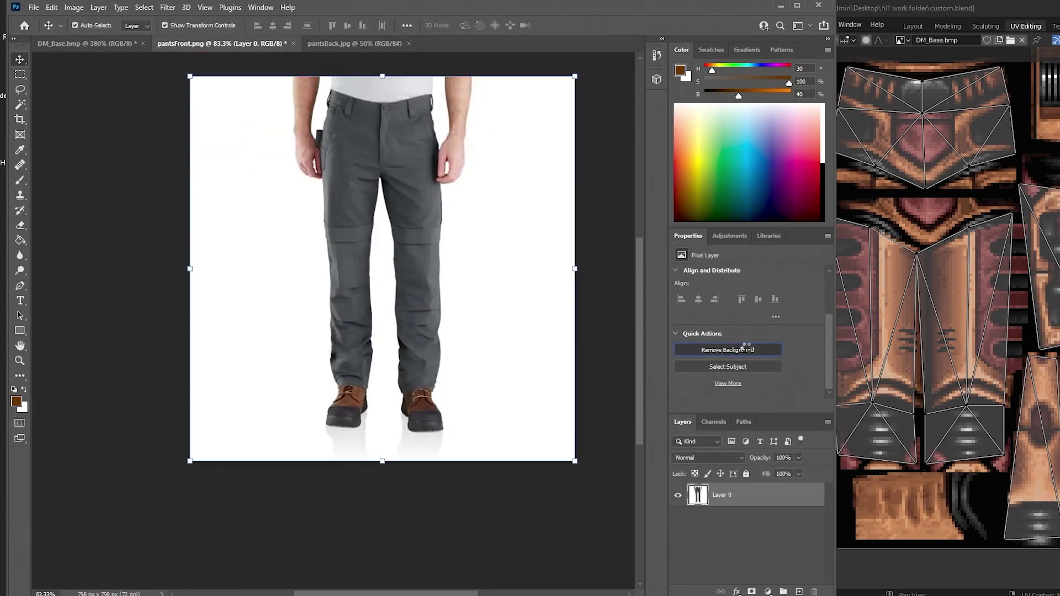
scroll(369, 276, up, 12)
drag(335, 149, 324, 283)
scroll(455, 234, down, 4)
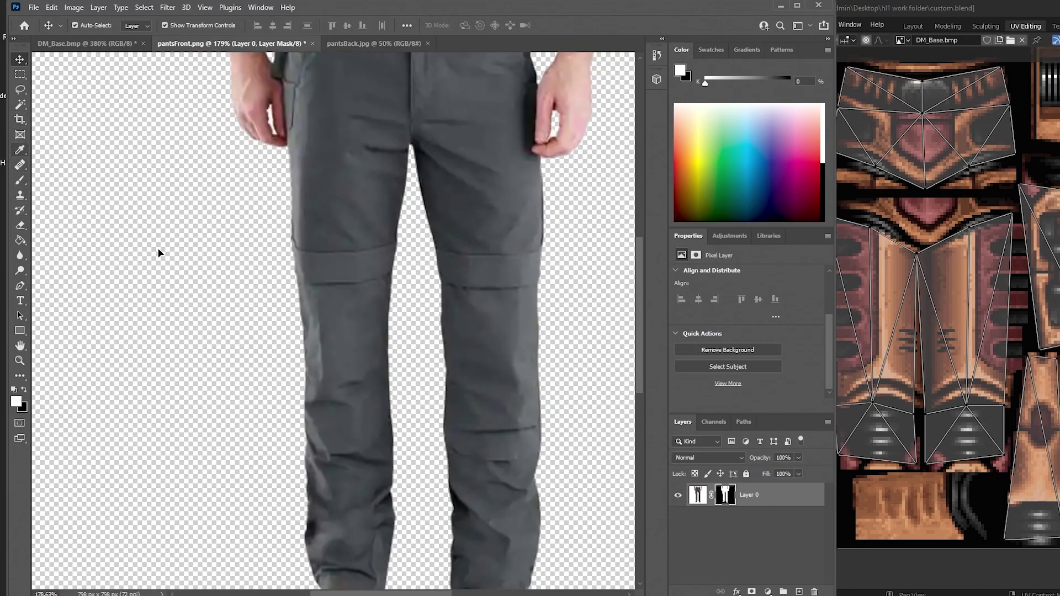
click(18, 227)
click(51, 227)
scroll(336, 165, up, 8)
drag(239, 145, 360, 113)
key(ctrl+z)
scroll(280, 138, down, 8)
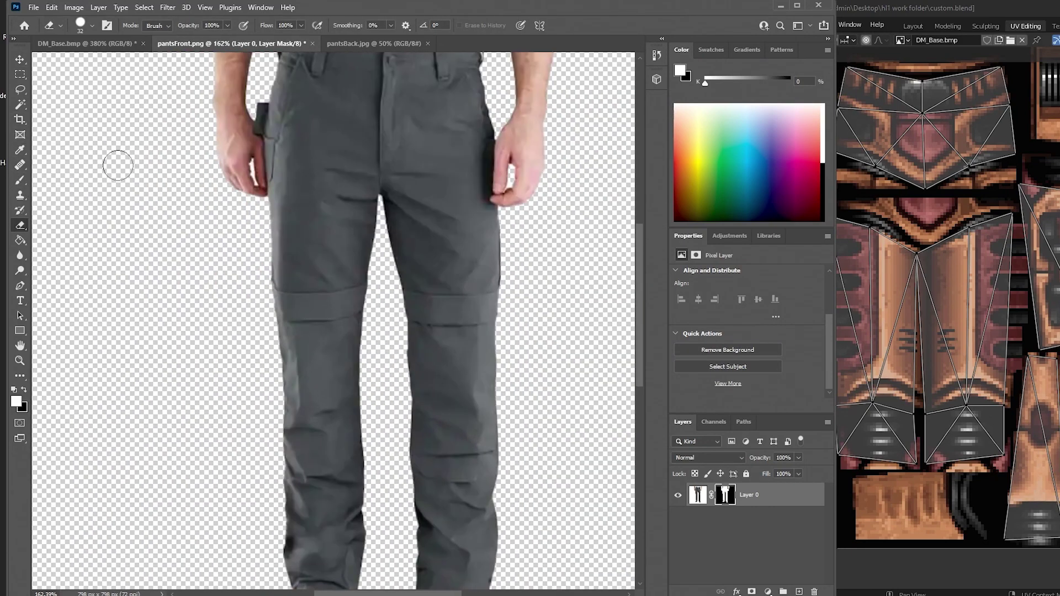
- Apply the layer mask and copy a rectangular section of one trouser leg, about 362 px tall, onto a new layer
right_click(725, 495)
click(735, 433)
key(m)
scroll(266, 144, down, 1)
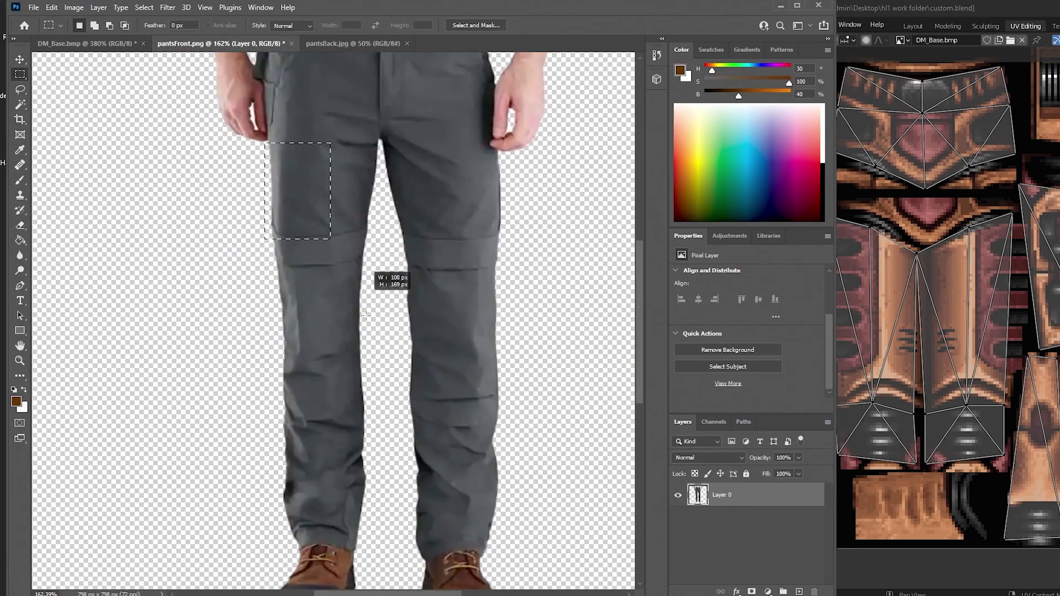
drag(367, 317, 381, 483)
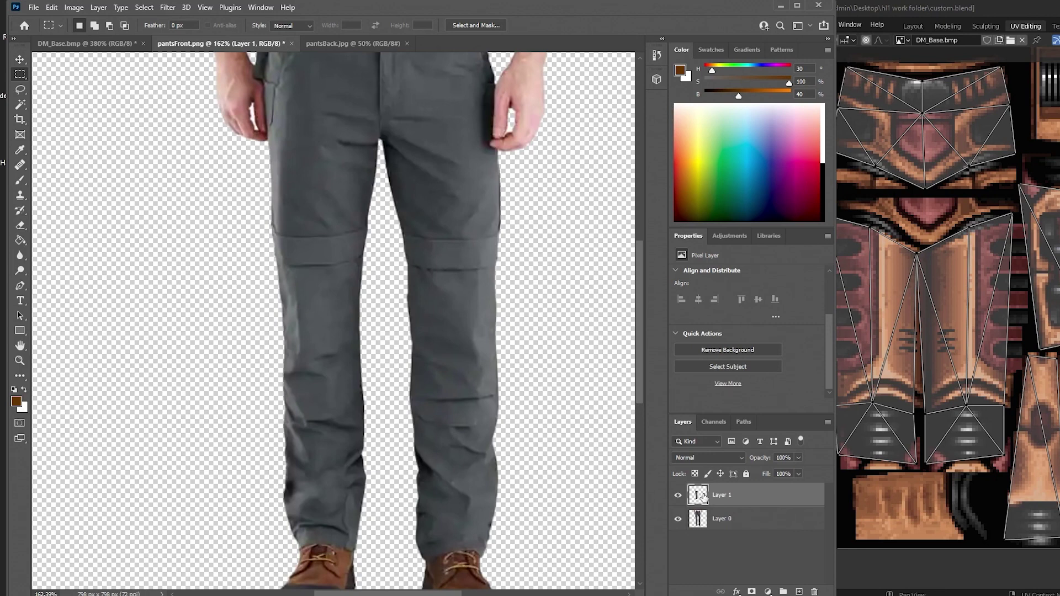
- Set the copied leg layer's width to 50 px with linked proportions and move it inward over the thigh
click(20, 61)
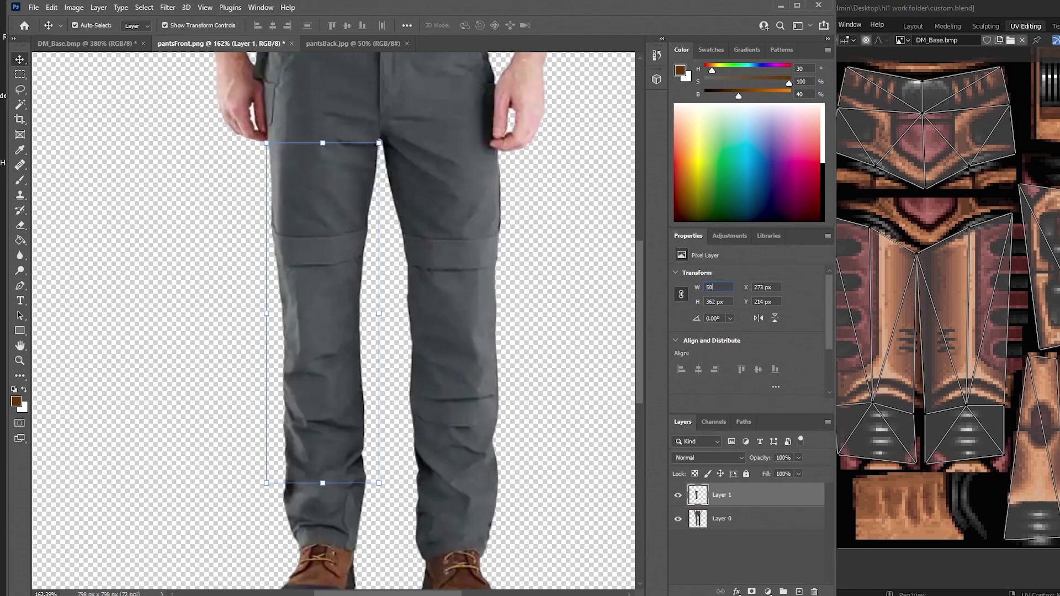
text(50)
key(Return)
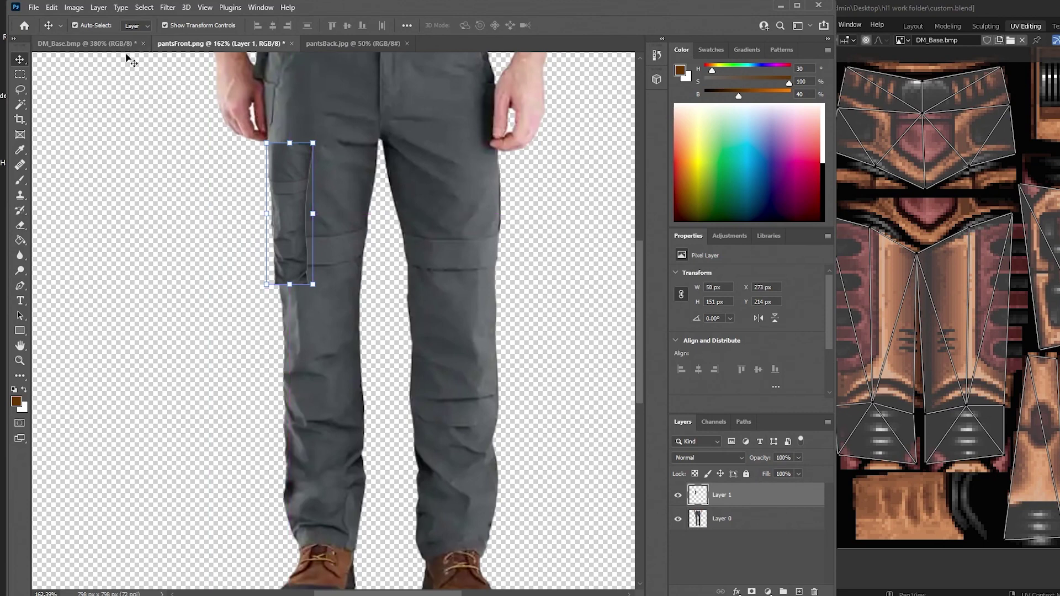
scroll(294, 194, up, 5)
scroll(273, 271, up, 9)
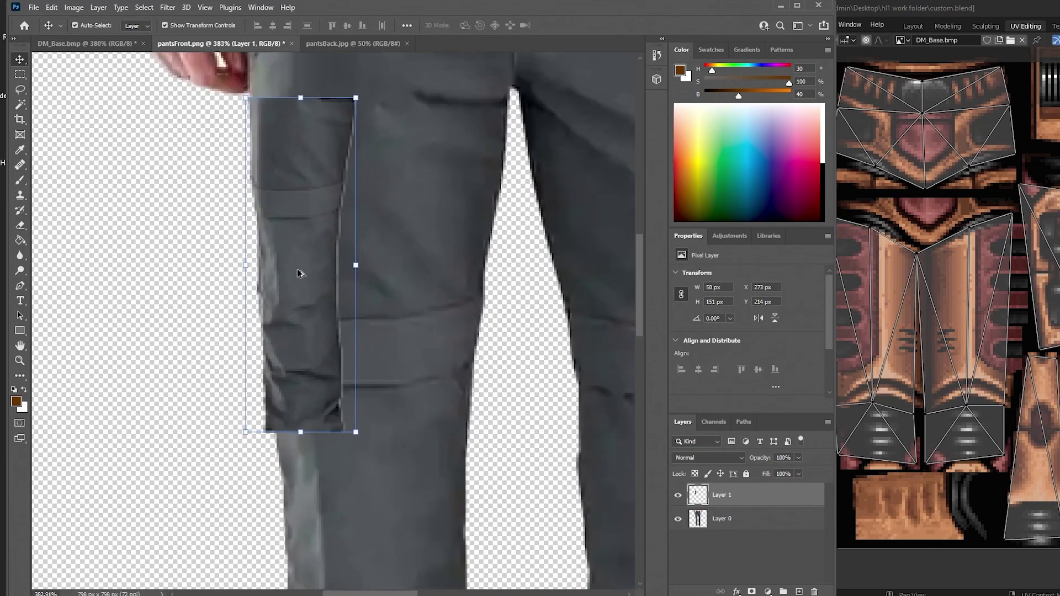
drag(293, 266, 374, 273)
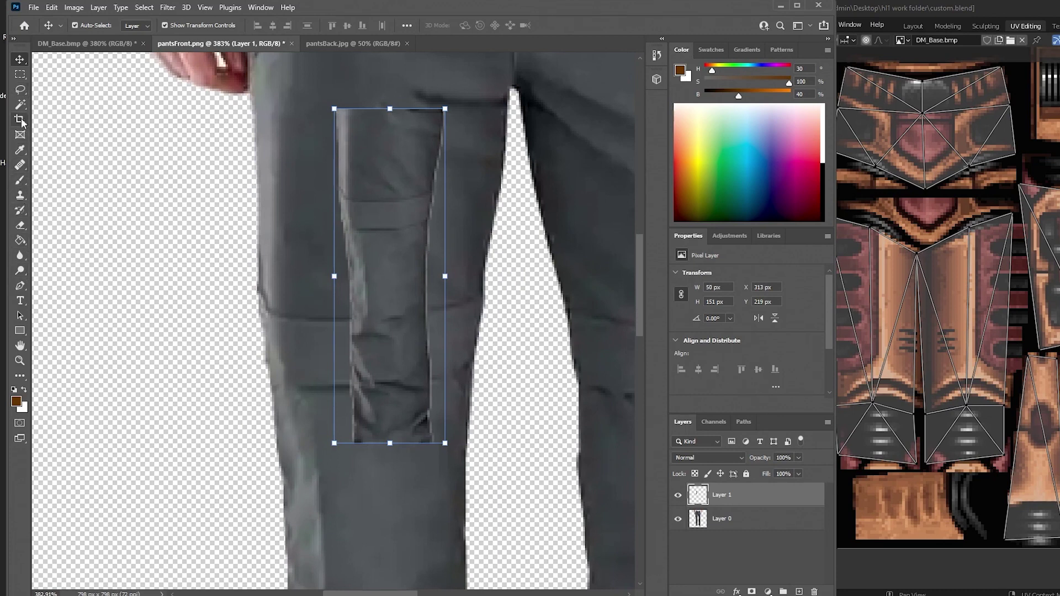
key(e)
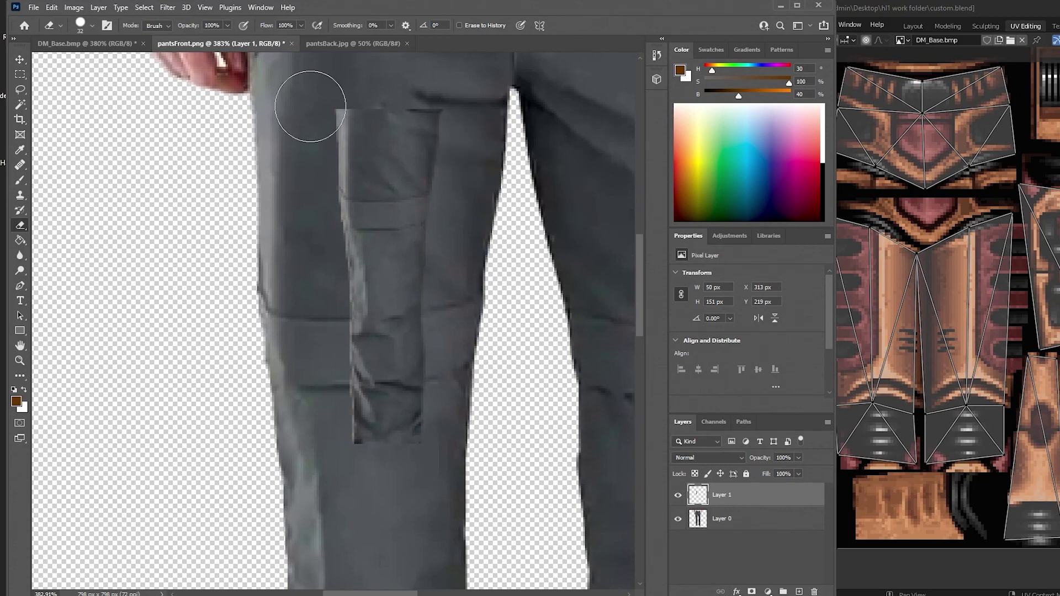
click(20, 60)
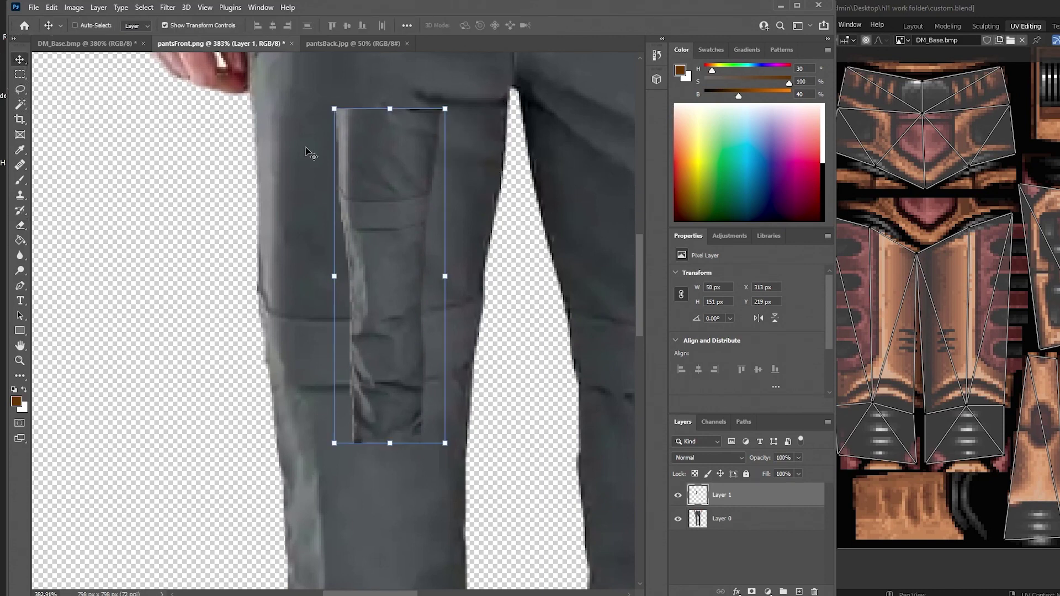
- Paste the scaled trouser leg into DM_Base.bmp and place it over the outermost front leg of the suit texture
click(132, 41)
scroll(390, 224, down, 1)
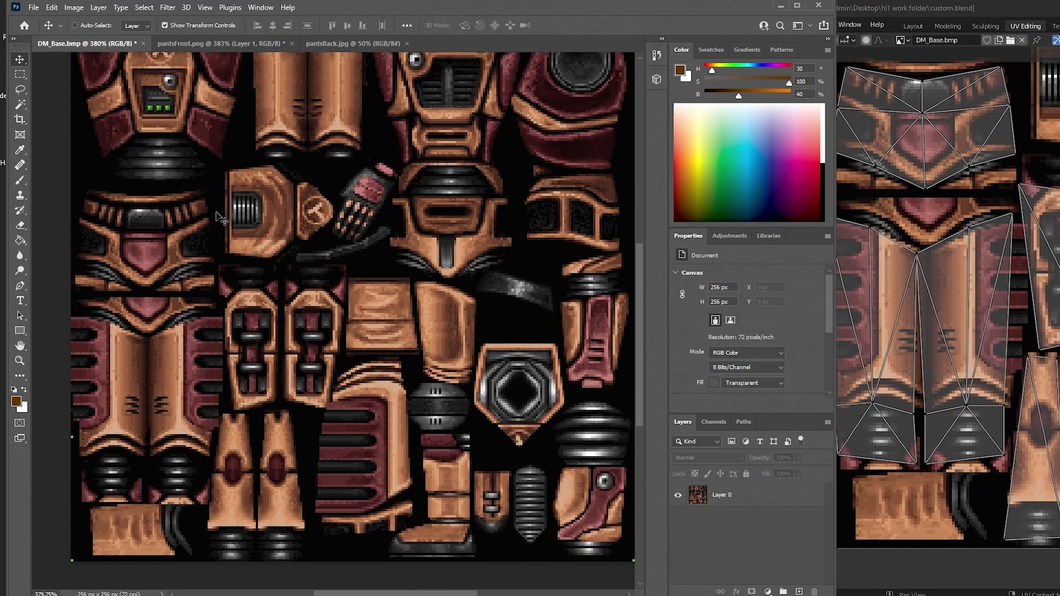
key(ctrl+v)
drag(390, 224, 125, 288)
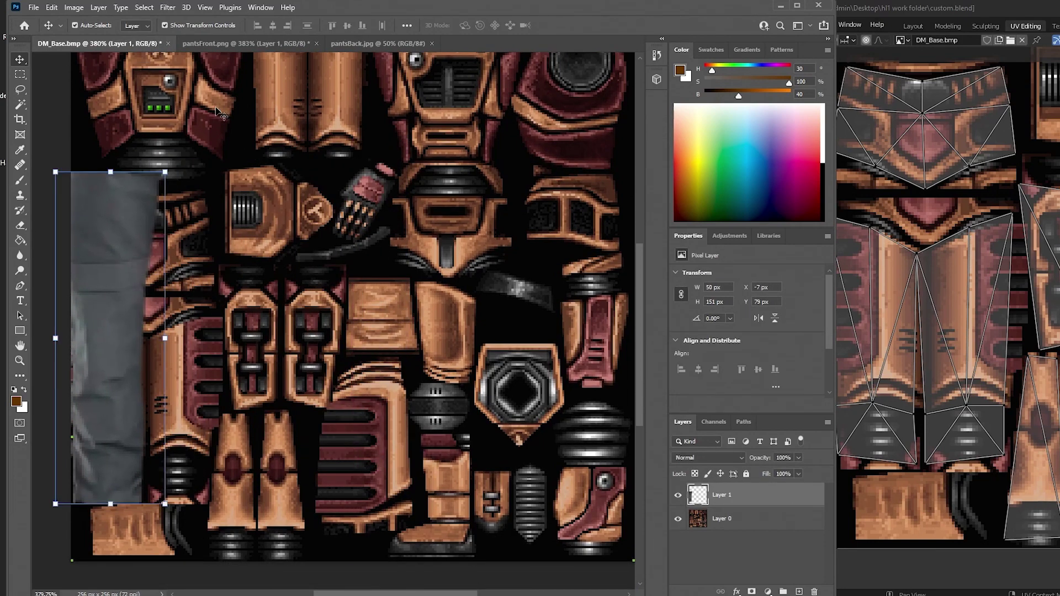
scroll(348, 190, down, 3)
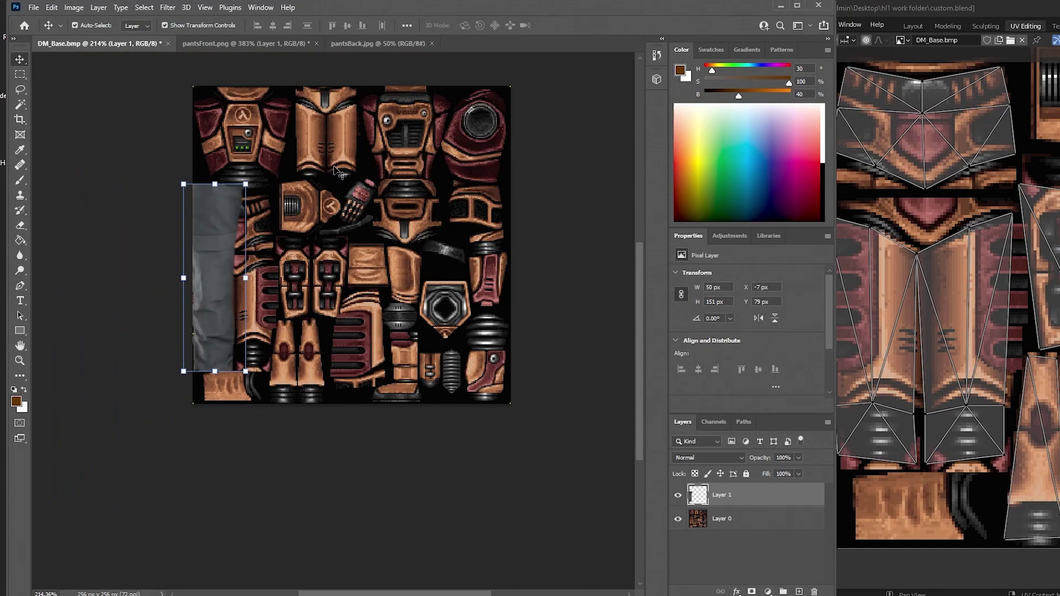
scroll(118, 214, up, 4)
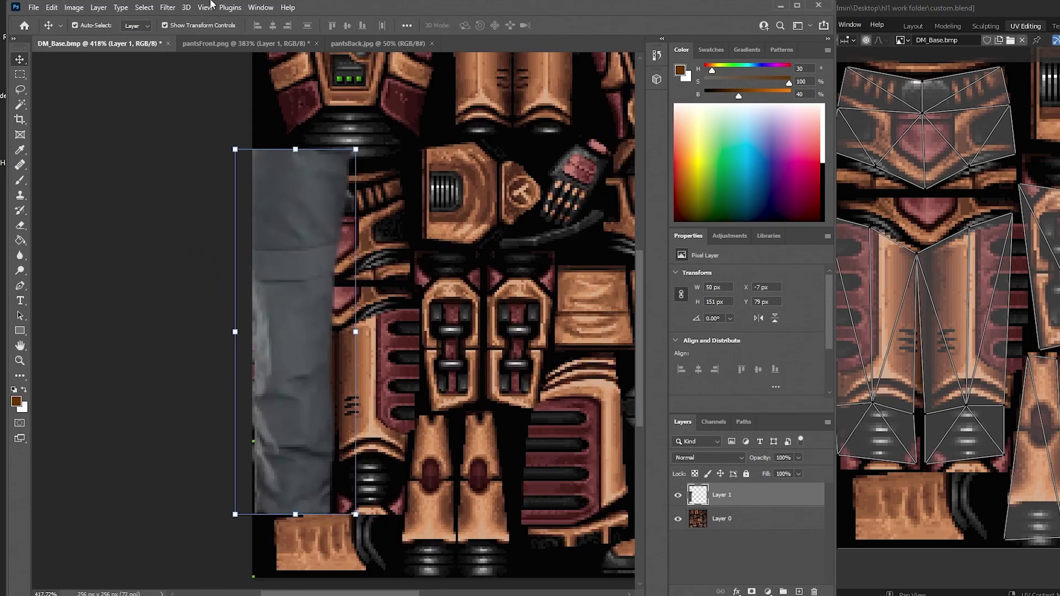
- Turn off the pixel grid display in DM_Base.bmp
click(204, 7)
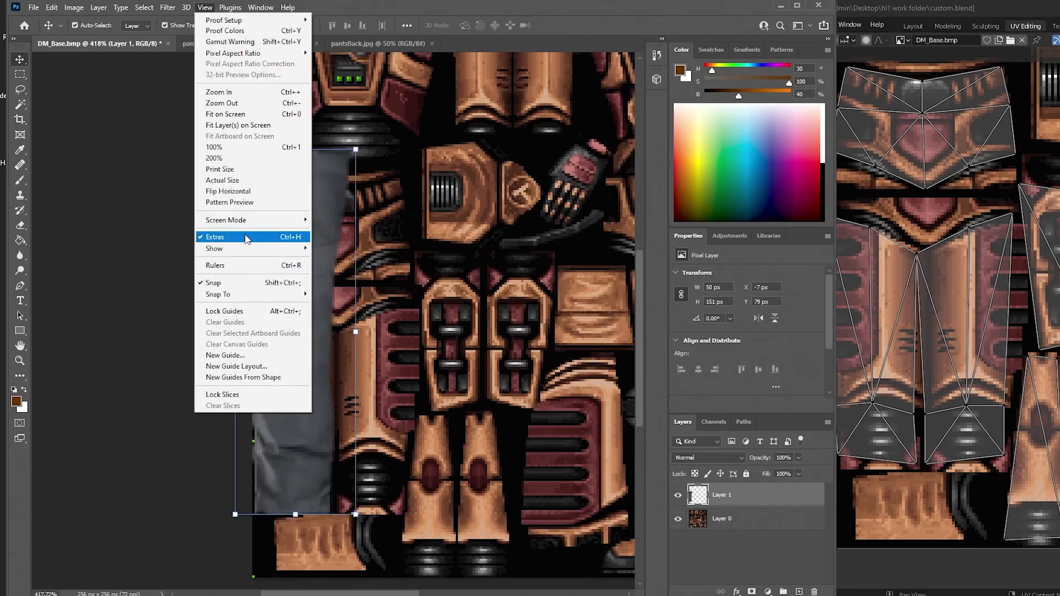
mouse_move(246, 255)
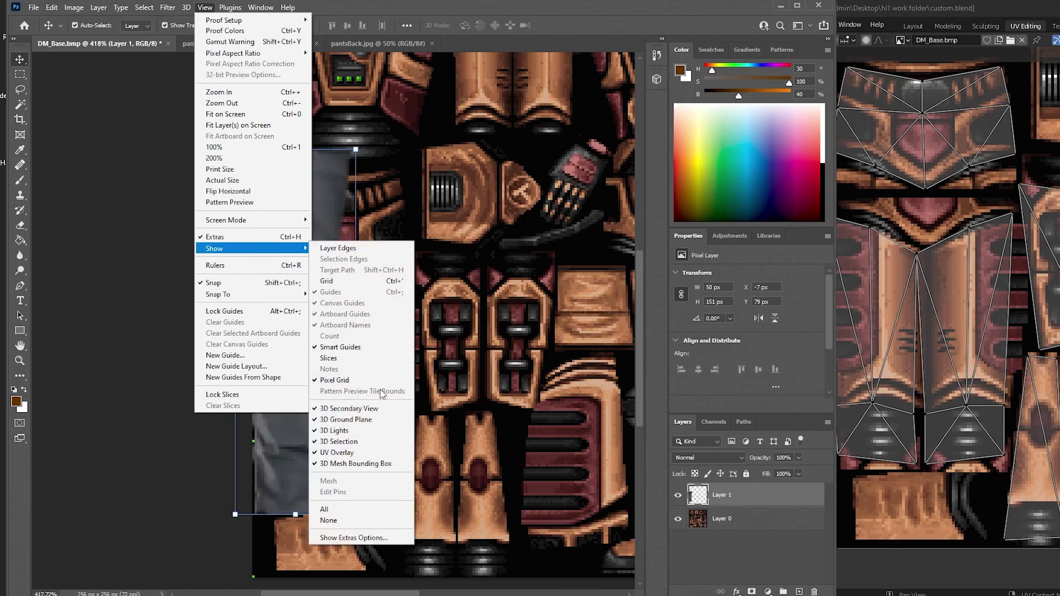
click(344, 382)
scroll(380, 164, up, 2)
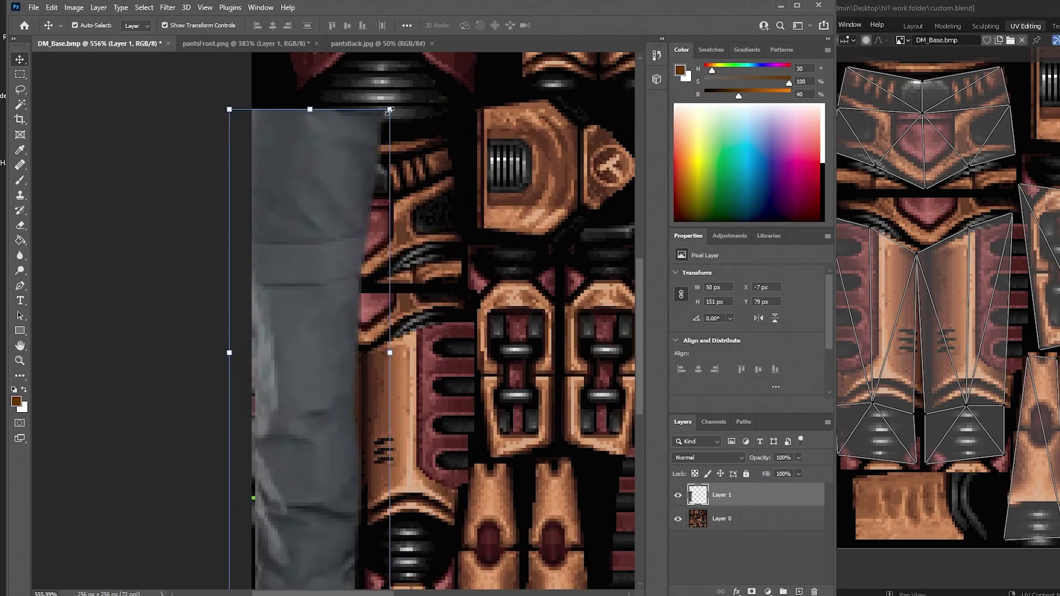
- Scale the pasted trouser leg to about 62%, fit it over the suit's front leg, widen it, and apply the transform
drag(388, 111, 296, 392)
drag(261, 466, 387, 432)
scroll(329, 361, down, 3)
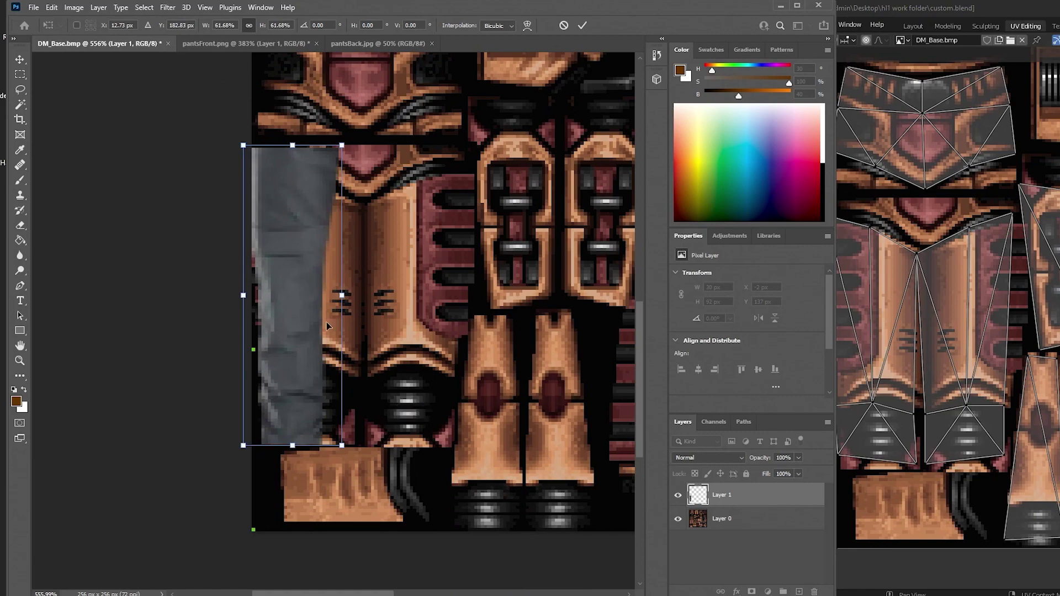
drag(341, 295, 388, 299)
drag(242, 294, 239, 295)
click(582, 25)
- Try selecting the other trouser leg in pantsFront.png with a rectangular marquee
click(246, 43)
scroll(465, 207, down, 5)
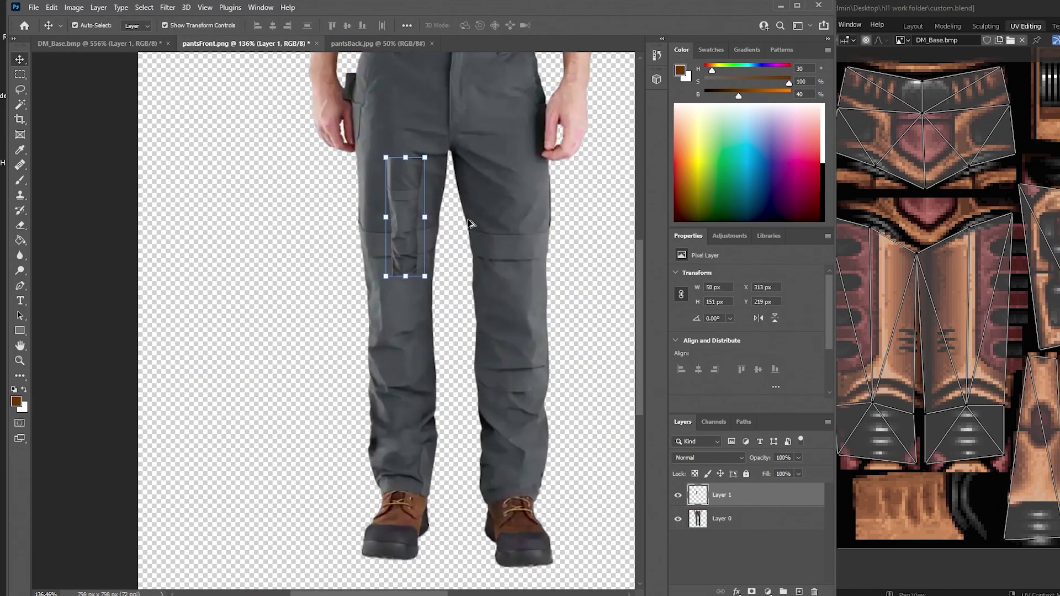
scroll(470, 225, up, 1)
scroll(454, 138, up, 1)
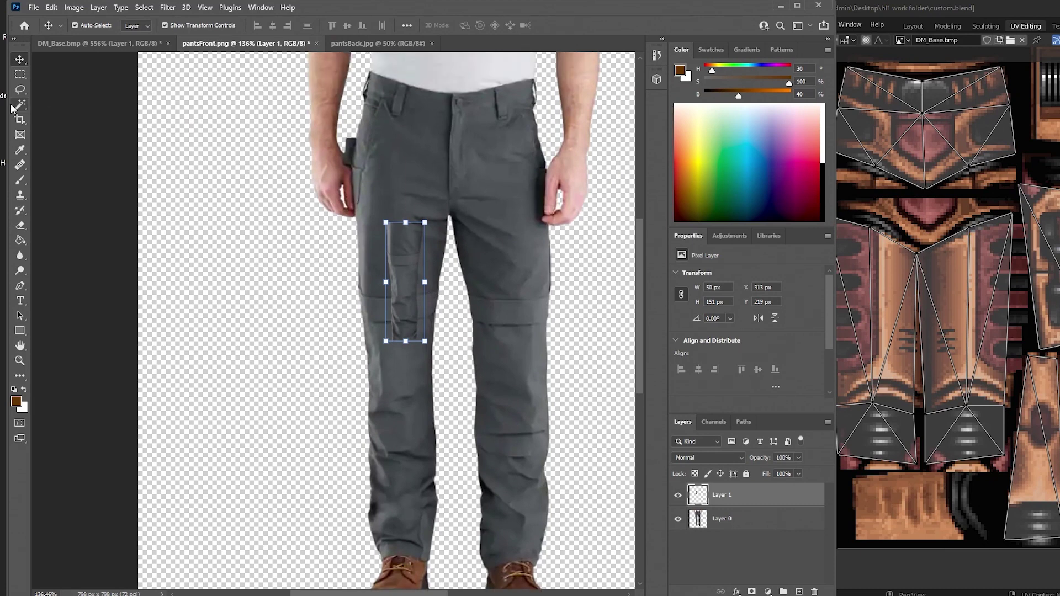
click(20, 75)
drag(426, 127, 568, 563)
- Duplicate the fitted trouser leg in DM_Base.bmp, flip the copy horizontally, and align it over the adjacent front leg
click(100, 44)
drag(74, 339, 213, 317)
key(v)
drag(228, 266, 357, 271)
click(758, 318)
shift+click(722, 519)
drag(396, 325, 412, 325)
key(Return)
- Erase the excess edges of the mirrored trouser leg where it meets the first one
scroll(392, 243, up, 4)
click(20, 226)
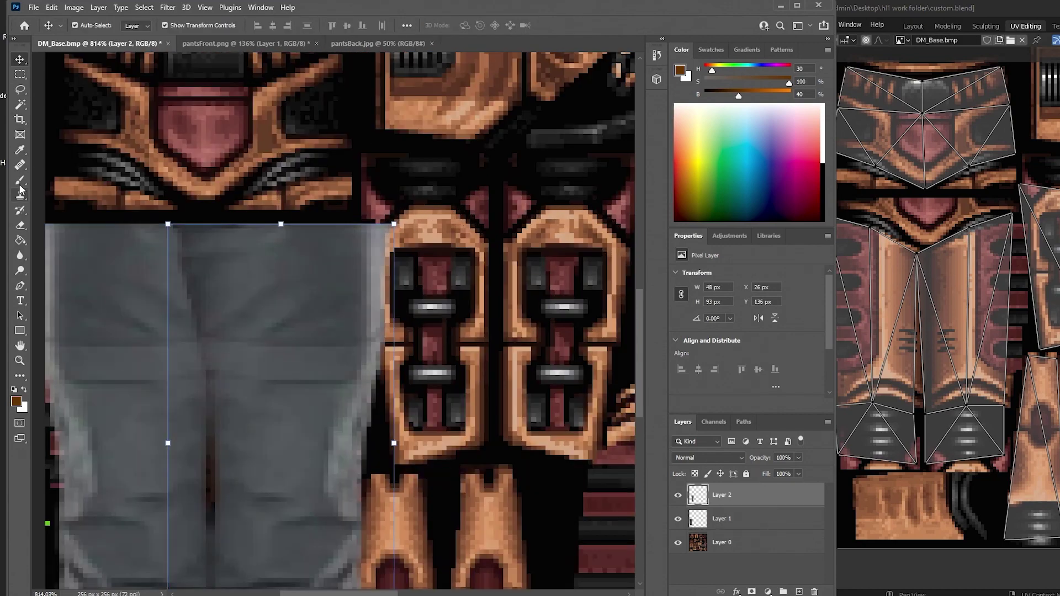
scroll(430, 241, down, 8)
scroll(292, 215, up, 8)
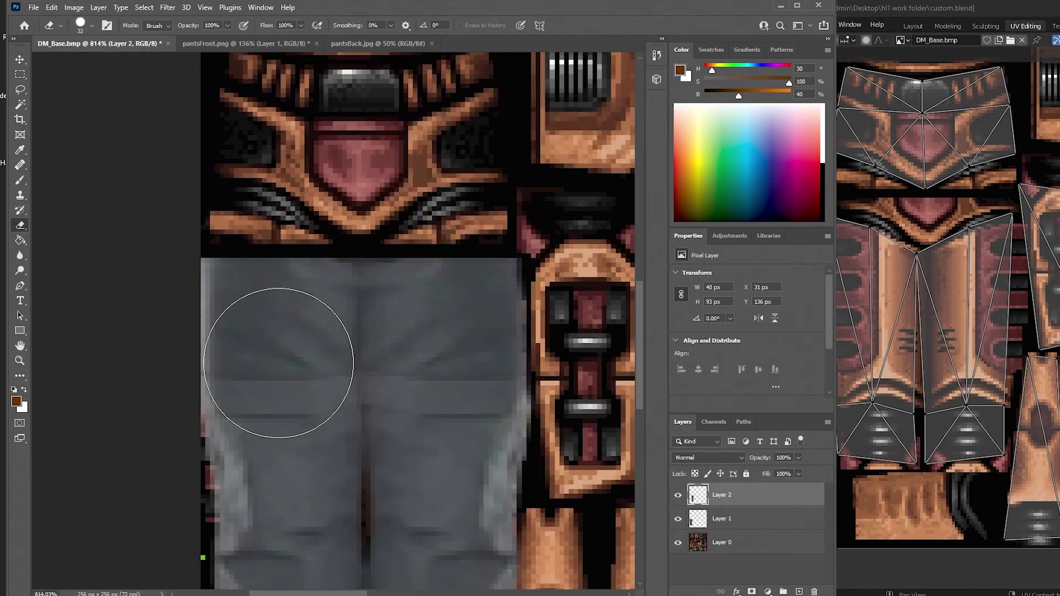
key(v)
scroll(283, 379, down, 3)
- Erase the white shirt above the trousers' waistband in pantsFront.png
click(225, 42)
click(362, 96)
scroll(365, 93, up, 8)
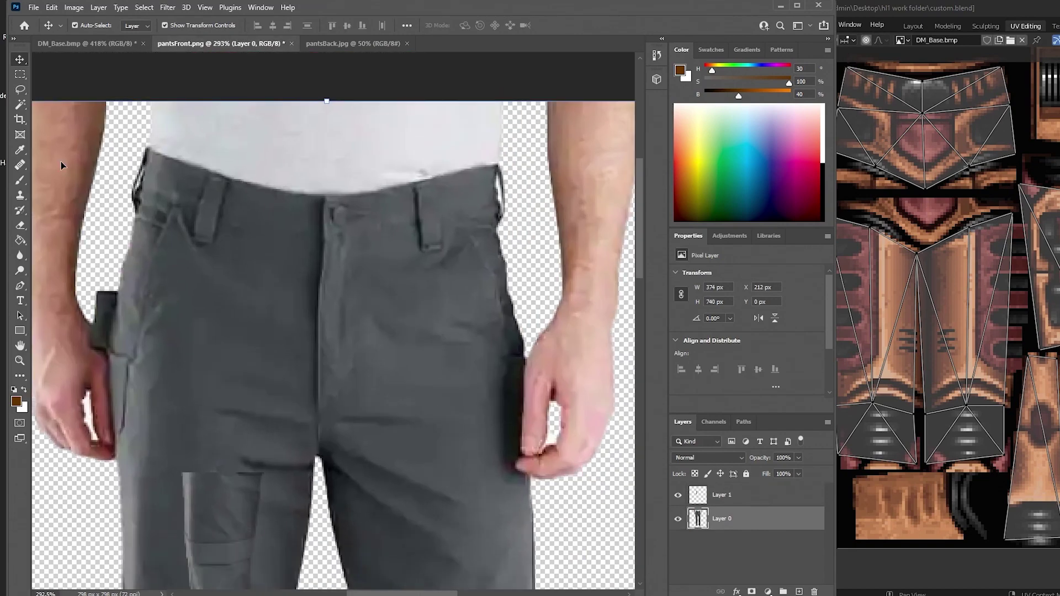
key(m)
key(e)
mouse_move(124, 143)
mouse_down()
mouse_move(199, 123)
mouse_move(265, 156)
mouse_move(332, 165)
mouse_up()
key(m)
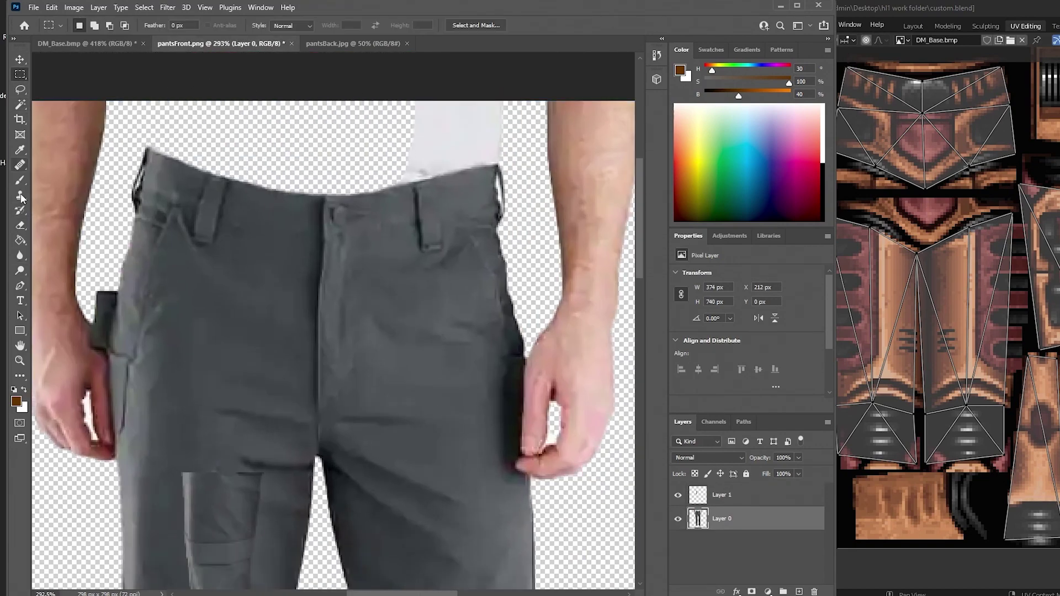
drag(30, 123, 504, 247)
key(e)
drag(379, 159, 480, 138)
key(ctrl+z)
drag(385, 162, 477, 138)
- Copy the waistband and upper hip section from pantsFront.png and paste it into DM_Base.bmp
key(m)
drag(123, 102, 445, 204)
key(ctrl+d)
key(e)
key(m)
mouse_move(123, 124)
mouse_down()
mouse_move(527, 237)
mouse_move(527, 319)
mouse_move(490, 332)
mouse_up()
key(ctrl+c)
click(83, 43)
key(ctrl+v)
key(e)
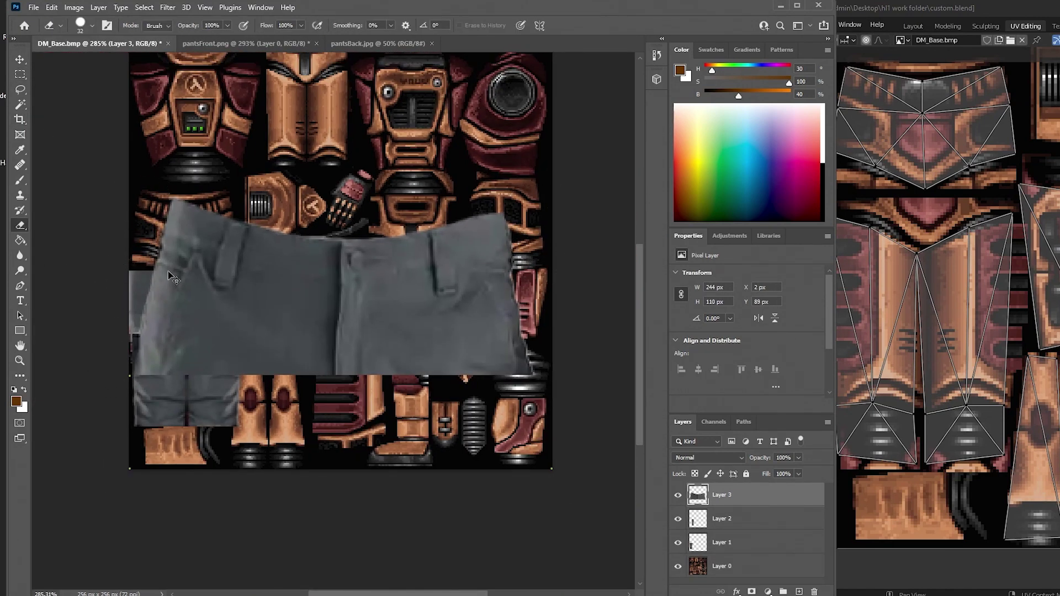
- Try scaling the pasted waist section to about 36% and rotating it to fit the suit's front pelvis
click(20, 59)
drag(534, 375, 274, 259)
scroll(111, 201, up, 7)
drag(110, 202, 107, 216)
drag(265, 249, 248, 245)
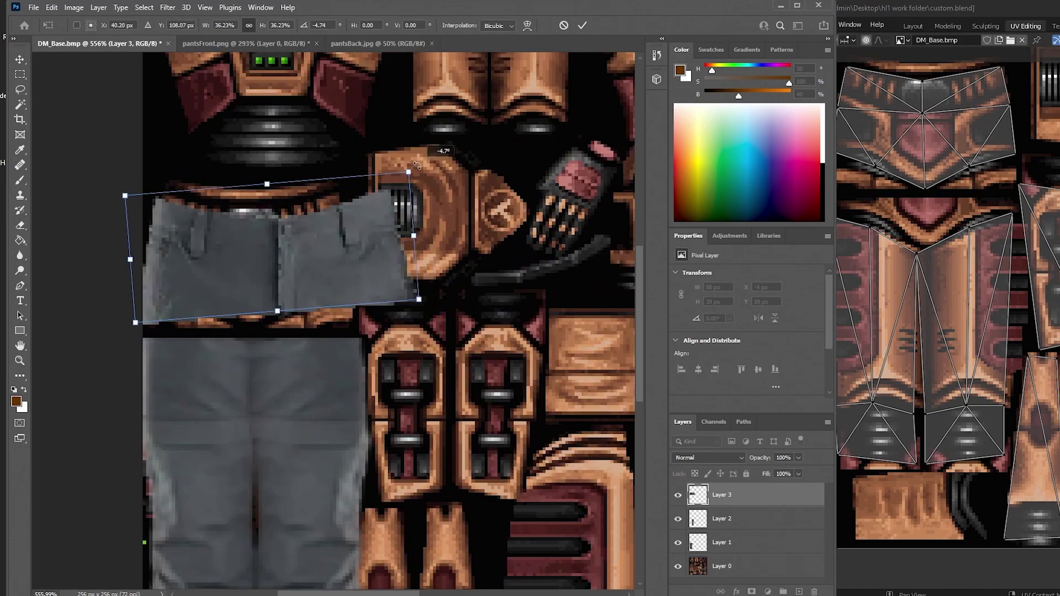
drag(413, 236, 348, 240)
drag(322, 241, 335, 204)
drag(369, 203, 369, 213)
drag(250, 263, 250, 258)
drag(282, 230, 279, 237)
click(563, 26)
key(Delete)
- Outline the front pelvis area in DM_Base.bmp, copy a taller waist-to-crotch section from pantsFront.png, and paste it into DM_Base.bmp
click(20, 74)
mouse_move(143, 173)
mouse_down()
mouse_move(366, 326)
mouse_move(356, 331)
mouse_up()
click(255, 44)
drag(448, 361, 474, 365)
key(ctrl+c)
key(ctrl+shift+Tab)
key(ctrl+v)
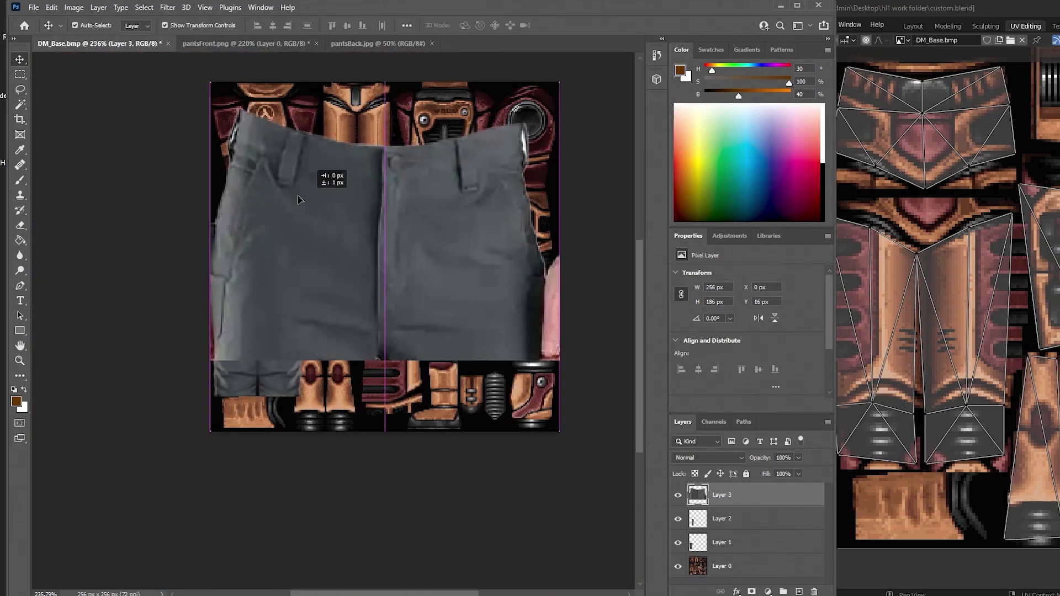
- Erase the leftover hand and stray side edges of the pasted waist section, shifting the piece to expose them
key(Return)
key(e)
drag(500, 251, 510, 372)
drag(326, 220, 433, 236)
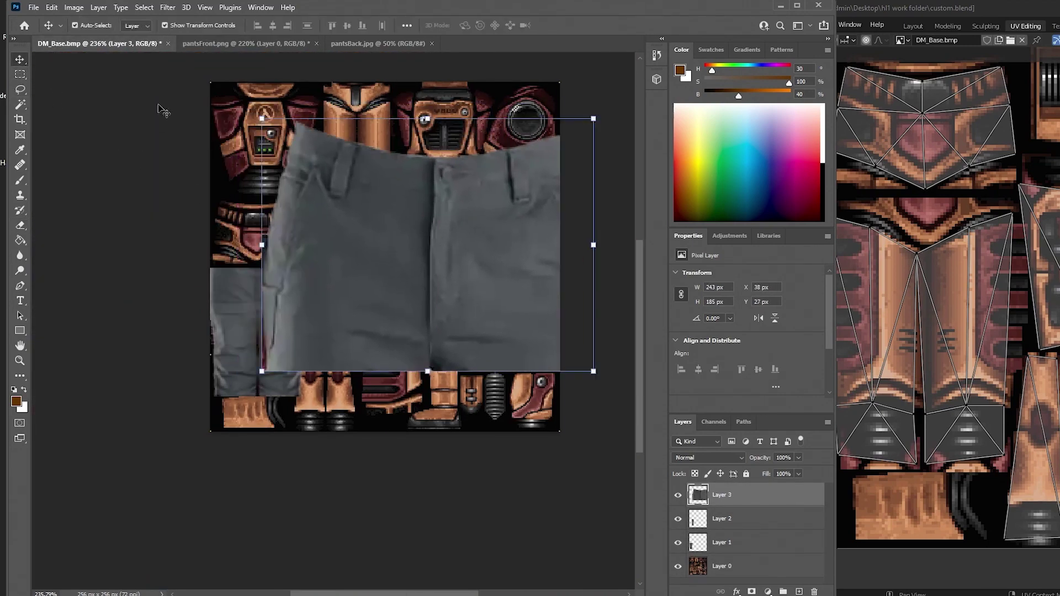
drag(366, 230, 343, 231)
- Scale the pasted waist section down to about 69 × 51 px, fit it over the suit's front pelvis, and apply the transform
key(ctrl+t)
drag(243, 121, 469, 292)
drag(493, 327, 230, 233)
scroll(230, 233, up, 9)
drag(294, 152, 294, 170)
drag(327, 234, 321, 204)
drag(291, 141, 291, 158)
mouse_move(306, 283)
mouse_down()
mouse_move(306, 273)
mouse_move(289, 308)
mouse_up()
key(Return)
scroll(282, 100, up, 7)
drag(293, 191, 293, 184)
key(Return)
scroll(202, 190, up, 1)
scroll(276, 178, down, 14)
- Examine in Blender which leg faces the remaining UV islands beside the front legs cover
drag(988, 7, 580, 24)
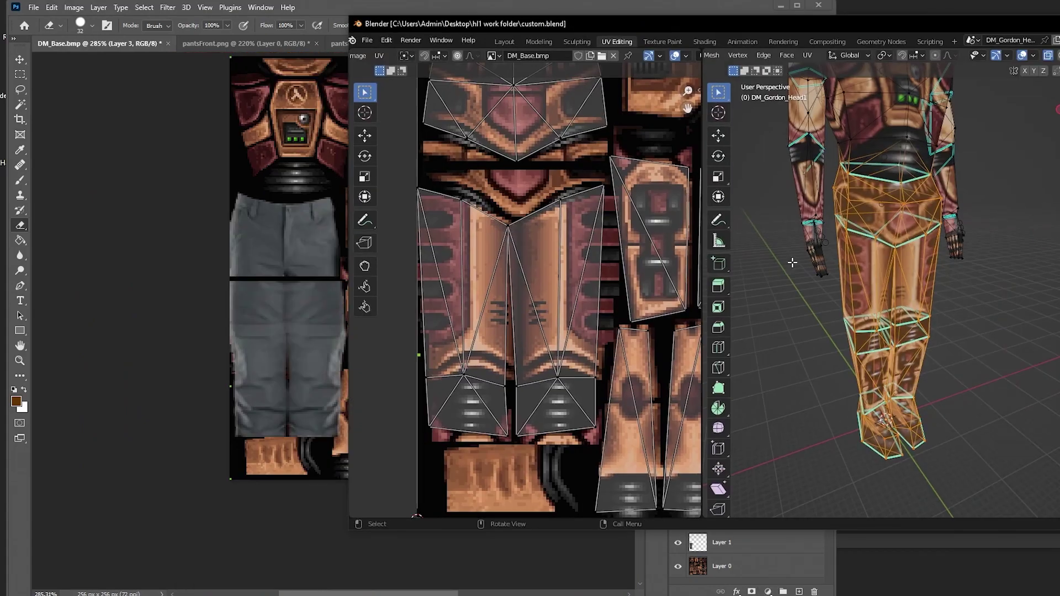
drag(799, 263, 781, 258)
click(20, 74)
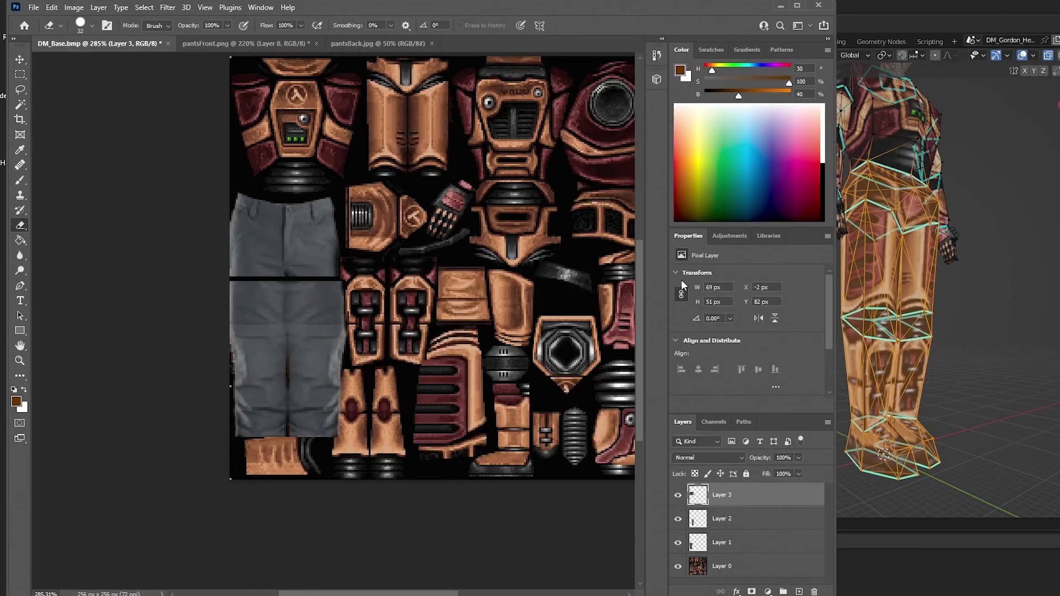
click(861, 176)
drag(618, 390, 509, 382)
drag(485, 276, 444, 380)
mouse_move(801, 271)
mouse_down()
mouse_move(845, 263)
mouse_move(762, 252)
mouse_move(801, 281)
mouse_up()
drag(362, 442, 440, 362)
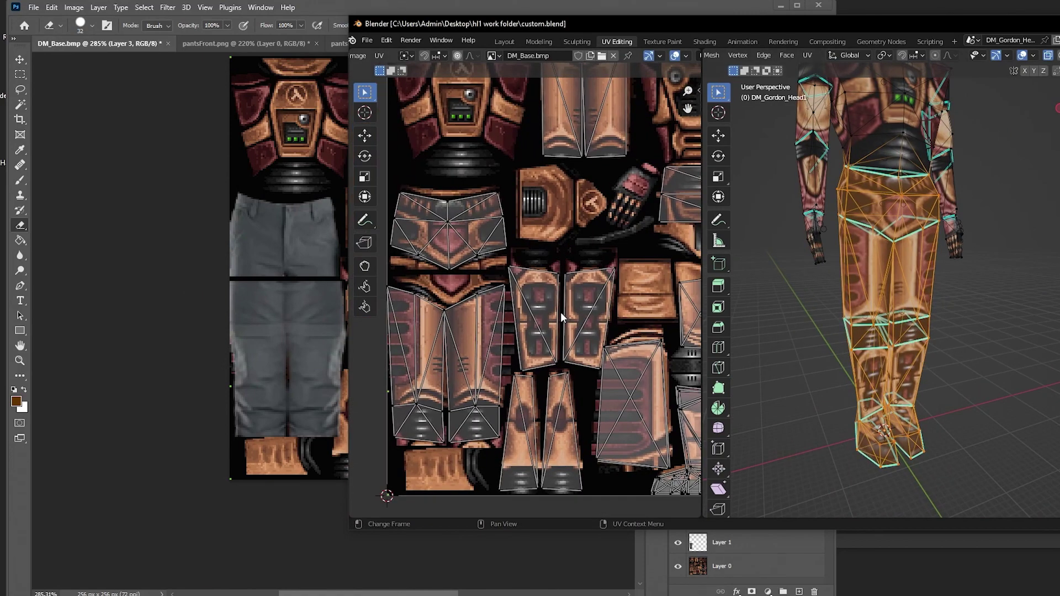
drag(511, 114, 452, 176)
- Merge the two mirrored trouser leg layers in DM_Base.bmp into one layer
click(20, 59)
click(323, 349)
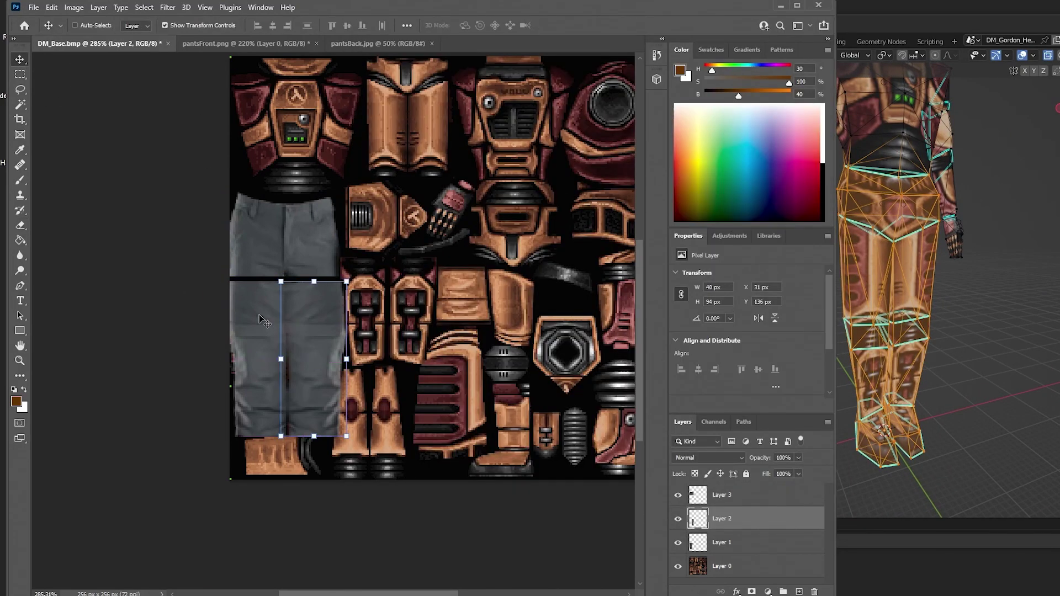
shift+click(740, 543)
right_click(741, 536)
click(773, 386)
- Duplicate the merged trouser legs beside the original and delete the copy's upper part
drag(292, 326, 423, 269)
scroll(426, 273, up, 6)
key(m)
drag(268, 124, 572, 284)
key(Delete)
key(ctrl+d)
- Move and resize the trimmed leg copy to cover the pair of knee panels beside the front legs
key(v)
drag(438, 387, 395, 366)
drag(477, 352, 443, 352)
drag(354, 265, 354, 244)
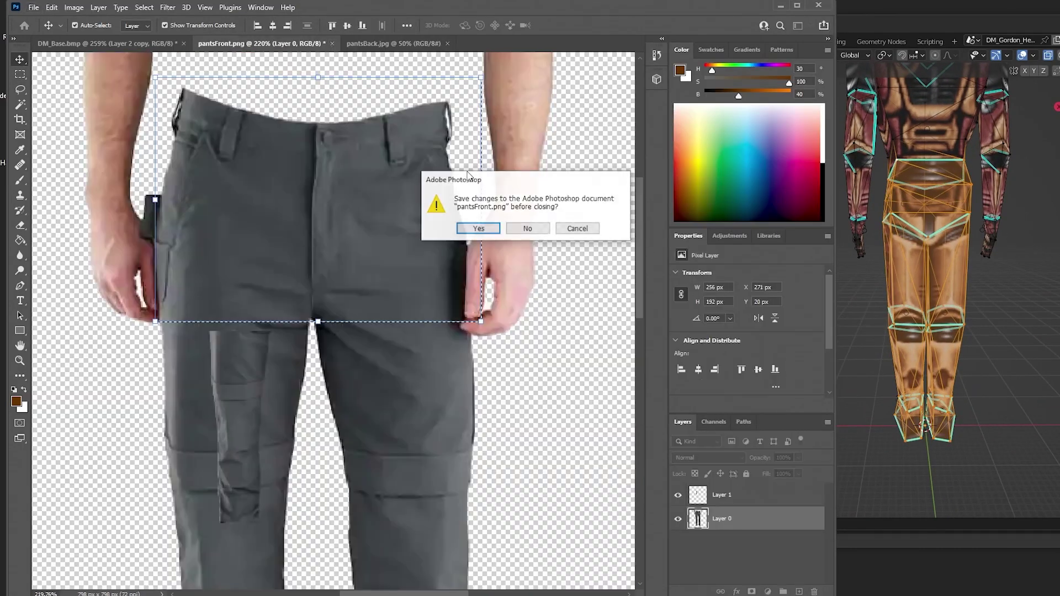
- Close pantsFront.png without saving and apply the layer mask on Layer 0 in pantsBack.jpg
click(527, 229)
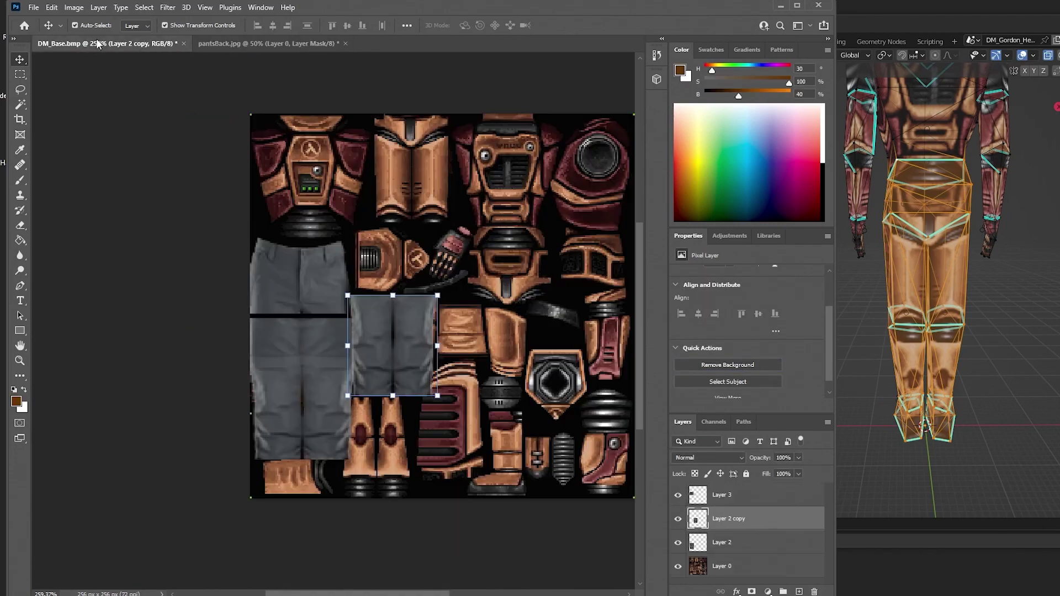
click(896, 16)
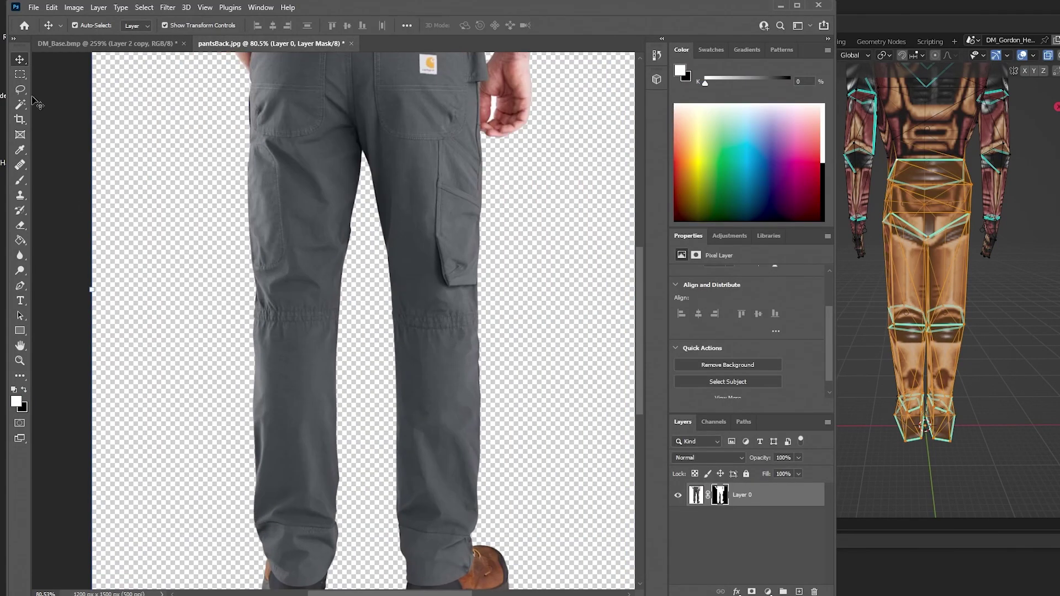
right_click(719, 495)
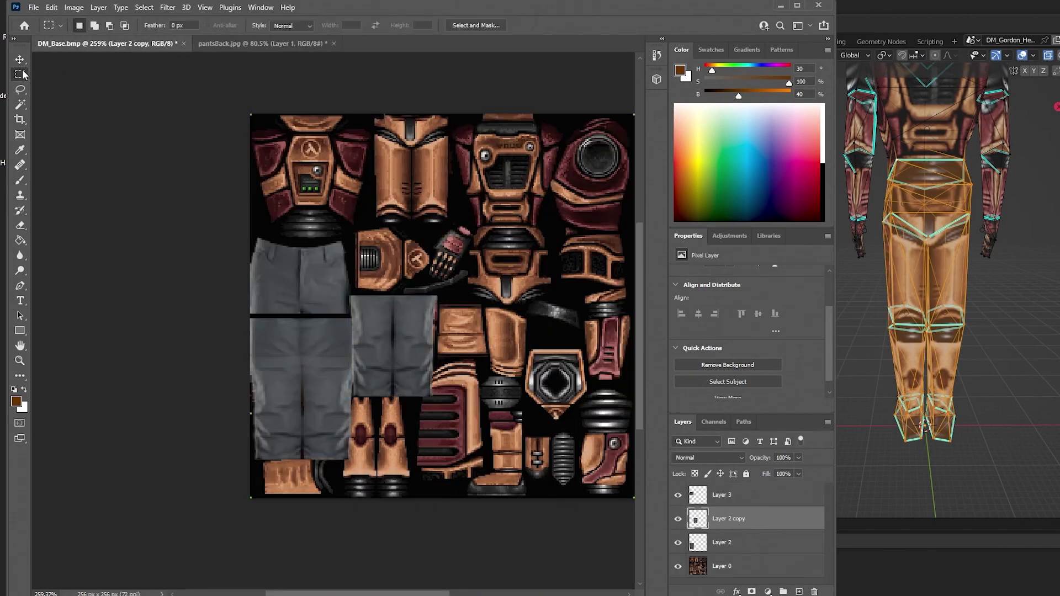
- Outline the lower-leg panel in DM_Base.bmp and set the copied lower trouser leg in pantsBack.jpg to 23 px wide
scroll(357, 304, up, 5)
drag(355, 290, 437, 531)
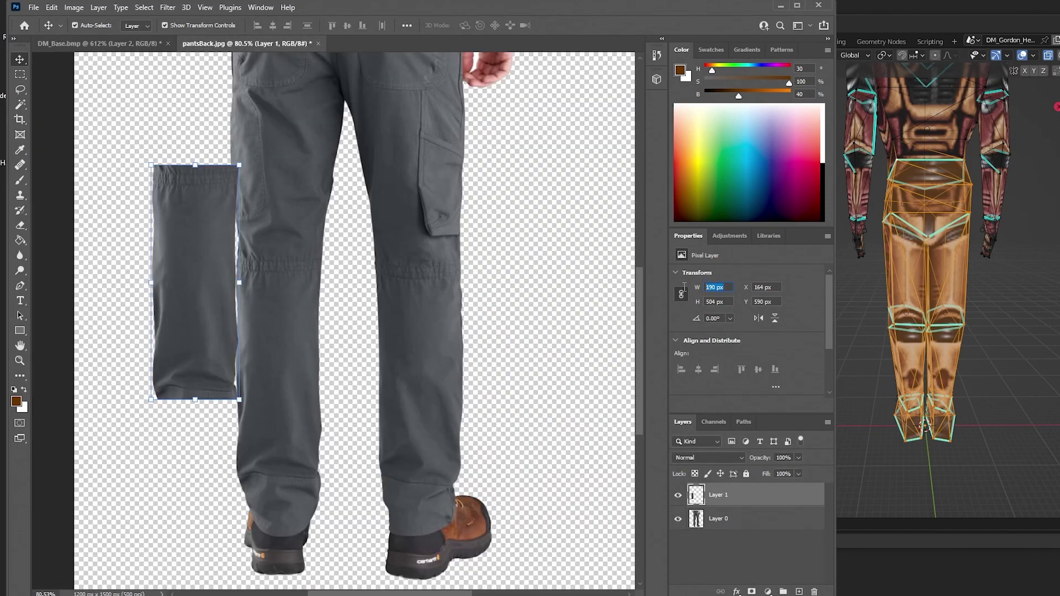
text(23)
key(Return)
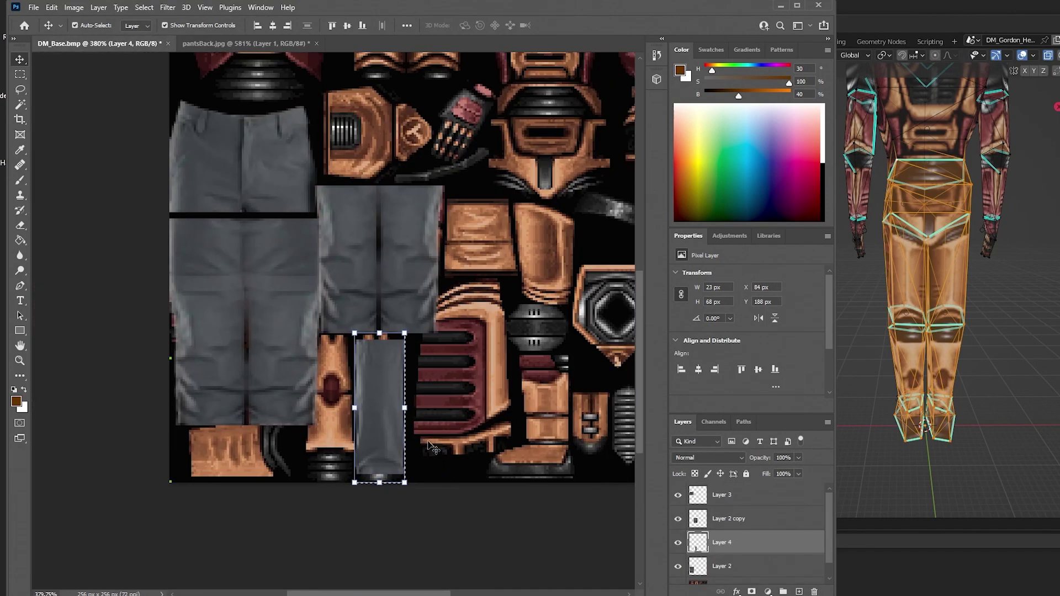
- Rotate the pasted lower trouser leg, stretch it over the narrow lower-leg panel, and apply the transform
key(ctrl+d)
mouse_move(412, 477)
mouse_down()
mouse_move(419, 467)
mouse_move(412, 476)
mouse_up()
key(Escape)
click(730, 319)
click(733, 438)
click(730, 319)
click(732, 438)
mouse_move(383, 360)
mouse_down()
mouse_move(337, 370)
mouse_move(385, 365)
mouse_move(382, 333)
mouse_up()
key(Return)
- Duplicate the fitted lower trouser leg onto the adjacent narrow panel and touch up its edges with the Eraser
scroll(251, 356, up, 6)
click(253, 358)
key(e)
scroll(495, 366, down, 6)
key(v)
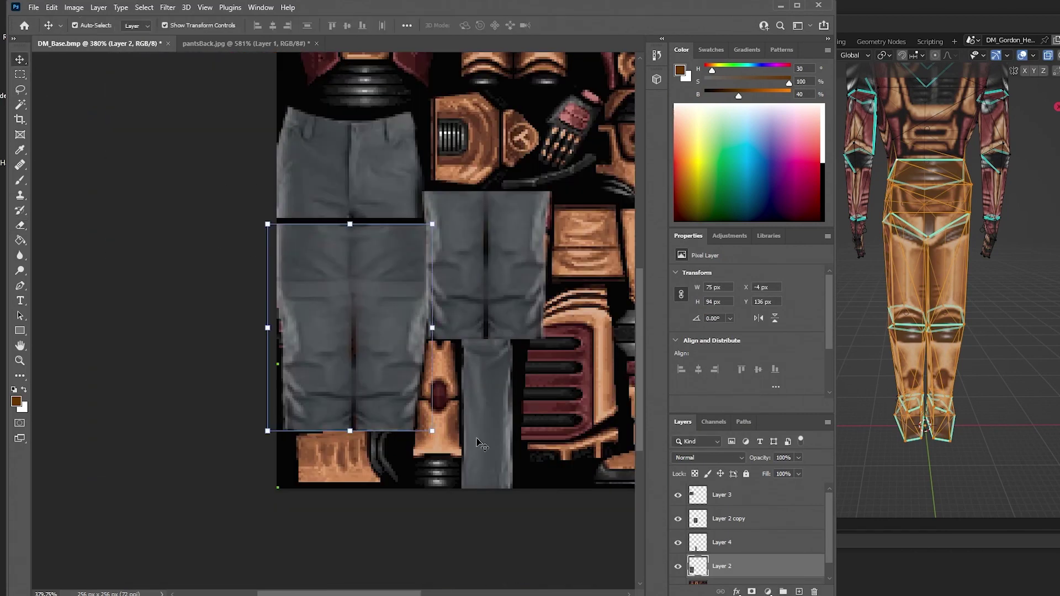
drag(500, 406, 446, 403)
scroll(496, 486, up, 6)
click(483, 420)
click(395, 337)
key(e)
scroll(306, 243, down, 5)
- Erase the shirt above the trousers' waistband on Layer 0 of pantsBack.jpg
key(ctrl+Tab)
drag(435, 191, 370, 247)
key(m)
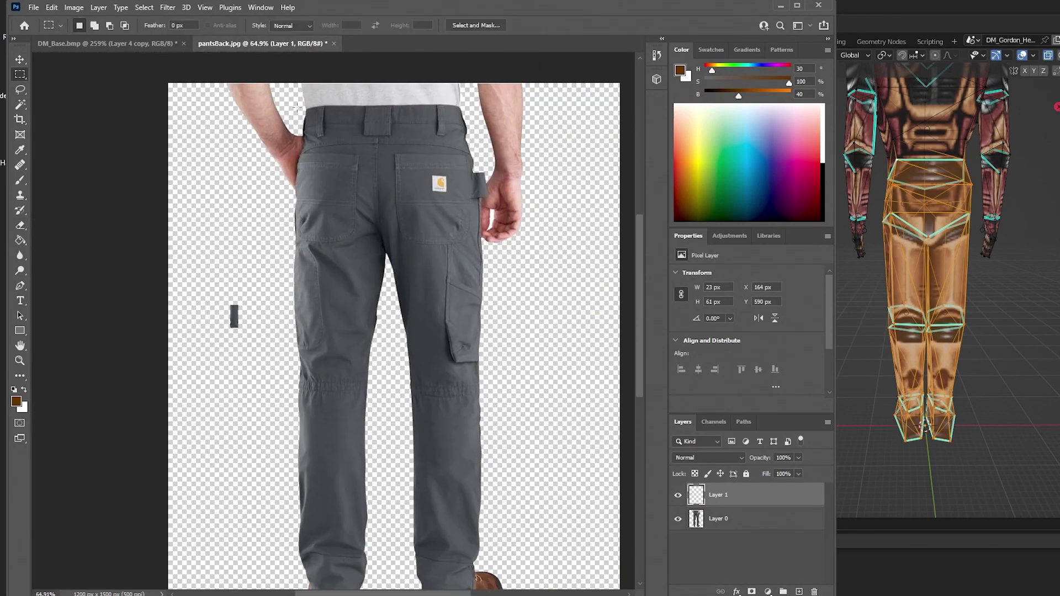
key(ctrl+d)
scroll(363, 110, up, 5)
drag(363, 152, 335, 182)
key(e)
click(719, 519)
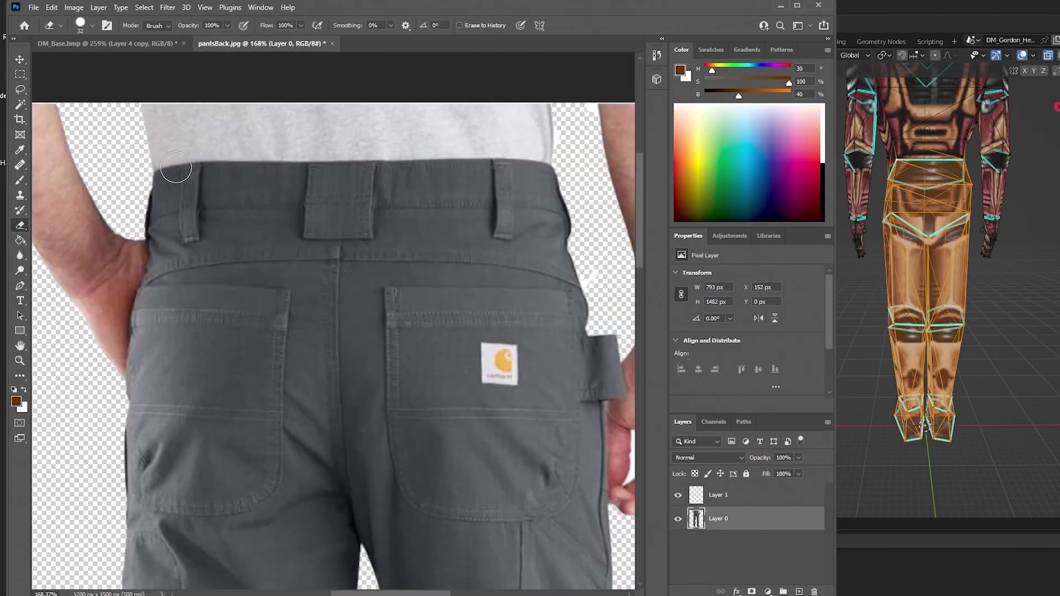
drag(151, 158, 568, 158)
scroll(569, 158, down, 2)
- Erase the hands touching the trousers' sides and the protruding tool loop in pantsBack.jpg
drag(131, 213, 108, 323)
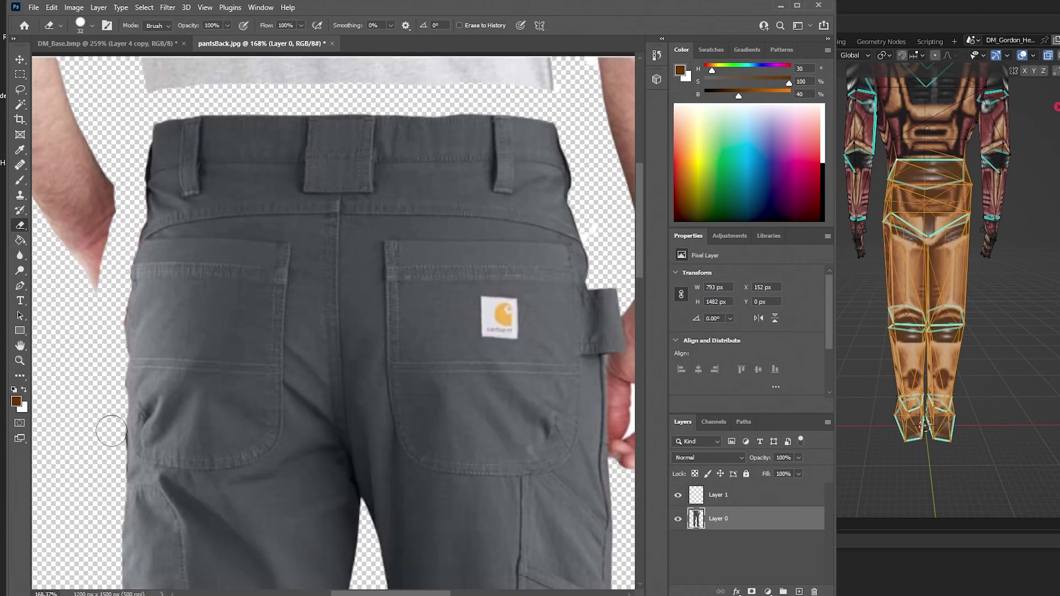
scroll(490, 330, right, 3)
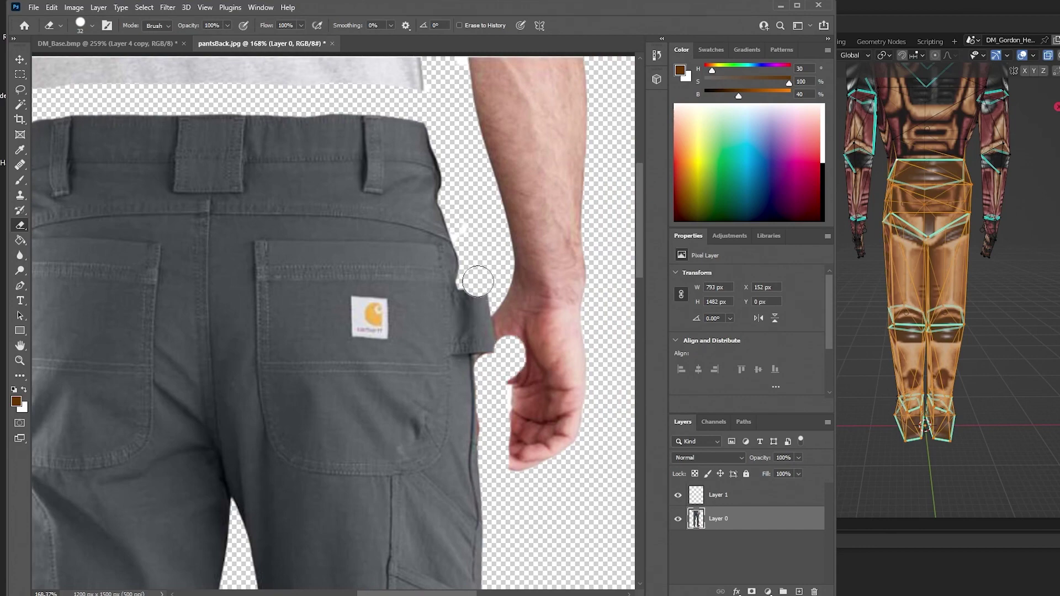
drag(480, 288, 480, 306)
drag(492, 386, 493, 448)
scroll(353, 427, down, 3)
scroll(165, 417, up, 2)
- Select the back waist and seat in pantsBack.jpg and outline the matching rear pelvis area in DM_Base.bmp
key(m)
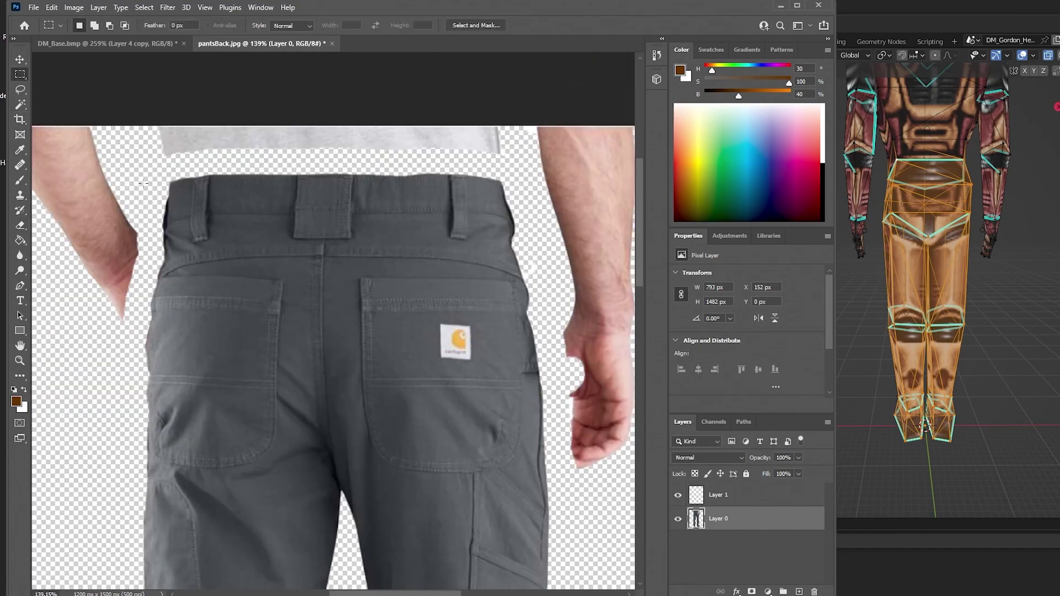
mouse_move(144, 169)
mouse_down()
mouse_move(533, 472)
mouse_move(142, 167)
mouse_up()
click(111, 43)
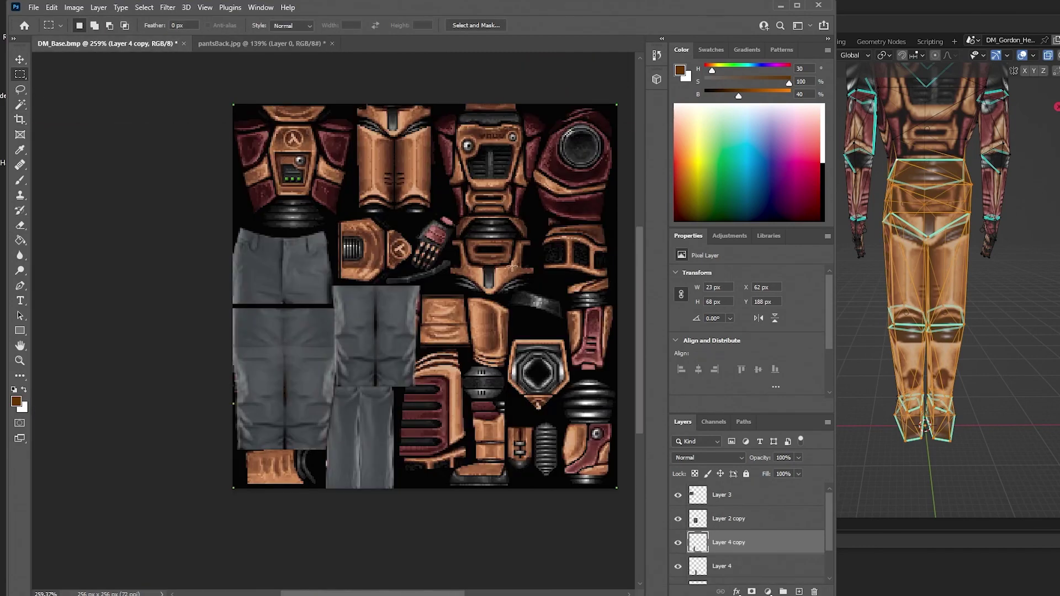
scroll(497, 232, up, 5)
drag(264, 177, 499, 399)
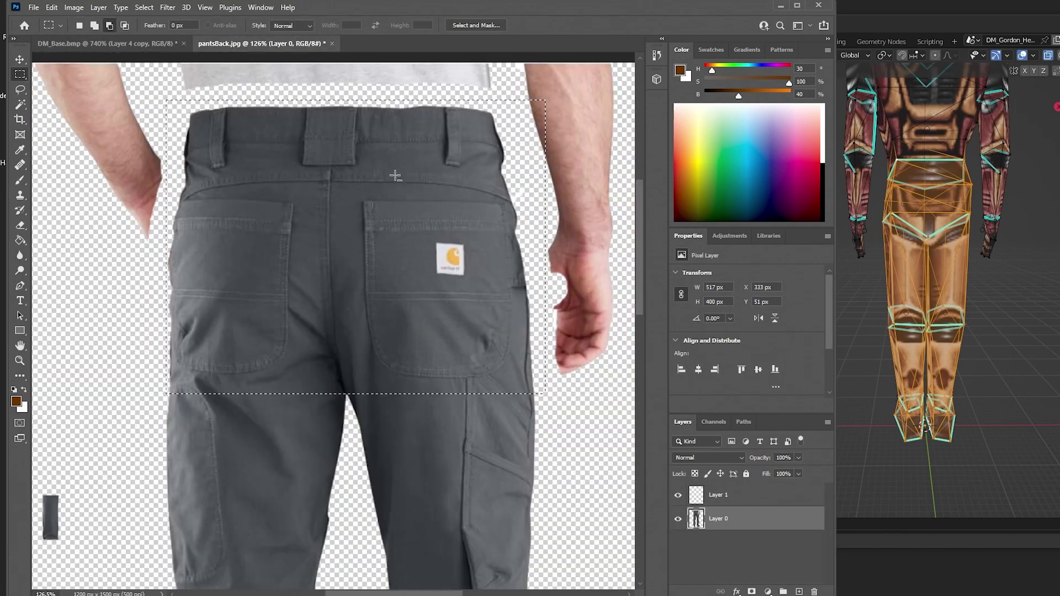
- Place the selected trouser seat on its own layer in pantsBack.jpg, shrink it, and erase its stray side edge
key(v)
drag(218, 132, 133, 302)
mouse_move(133, 305)
mouse_down()
mouse_move(159, 307)
mouse_move(234, 383)
mouse_up()
scroll(190, 406, up, 6)
key(e)
drag(588, 144, 591, 221)
scroll(427, 235, down, 3)
- Copy the shrunken trouser seat from pantsBack.jpg and paste it into DM_Base.bmp
click(20, 59)
key(ctrl+c)
click(105, 44)
key(ctrl+v)
- Try to fit the pasted trouser seat over the rear pelvis area in DM_Base.bmp
scroll(417, 227, down, 3)
drag(196, 176, 342, 290)
drag(405, 335, 373, 239)
drag(378, 278, 373, 280)
drag(470, 254, 479, 261)
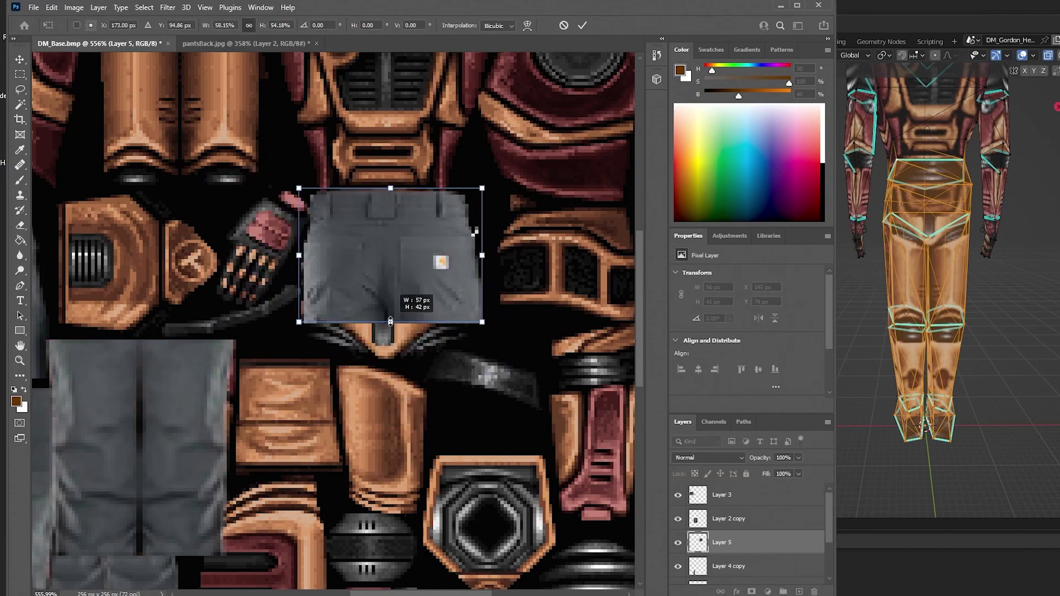
drag(391, 320, 391, 319)
drag(396, 285, 388, 328)
drag(391, 291, 390, 287)
- Select a taller rear trouser section from the waistband to the upper thighs in pantsBack.jpg and duplicate it onto its own layer
click(246, 43)
scroll(520, 167, down, 8)
scroll(520, 167, down, 5)
drag(514, 157, 398, 210)
scroll(398, 210, up, 6)
key(m)
mouse_move(328, 84)
mouse_down()
mouse_move(574, 247)
mouse_move(602, 358)
mouse_up()
key(ctrl+j)
- Shrink the waist-to-thigh section in pantsBack.jpg and copy it
text(v100)
key(Return)
drag(355, 113, 284, 325)
scroll(229, 254, up, 8)
key(Delete)
- Paste the rear waist-to-thigh section into DM_Base.bmp and stretch it to cover the whole rear pelvis area
click(100, 44)
key(ctrl+v)
drag(494, 163, 331, 322)
mouse_move(293, 386)
mouse_down()
mouse_move(419, 254)
mouse_move(482, 268)
mouse_up()
drag(389, 346, 389, 364)
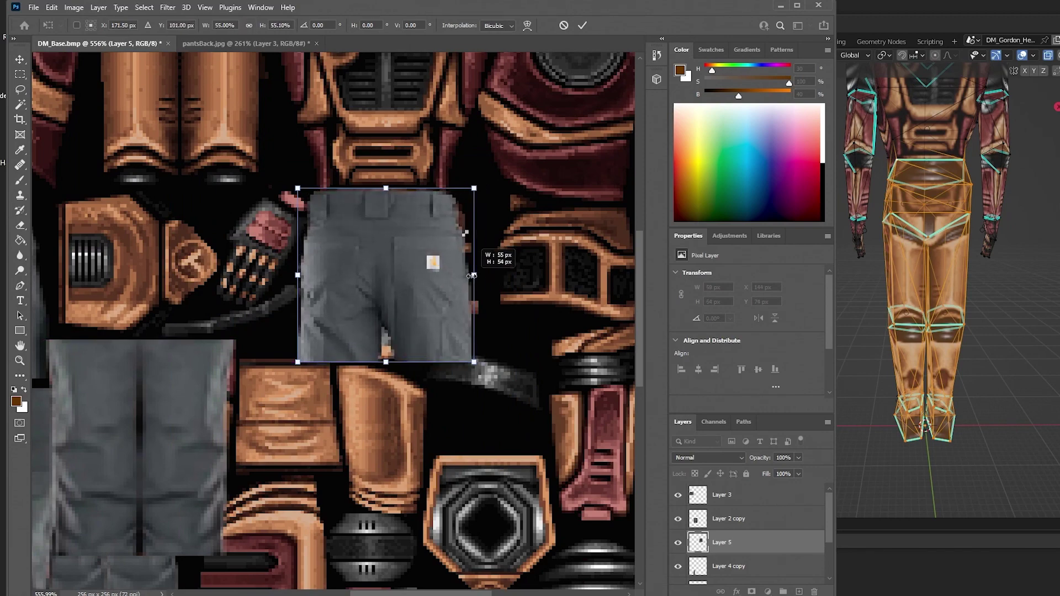
key(Return)
scroll(515, 184, up, 5)
key(e)
- Compare the retextured areas of DM_Base.bmp with Blender's UV layout and 3D model to find the leg parts still uncovered
key(v)
click(476, 344)
scroll(347, 374, down, 2)
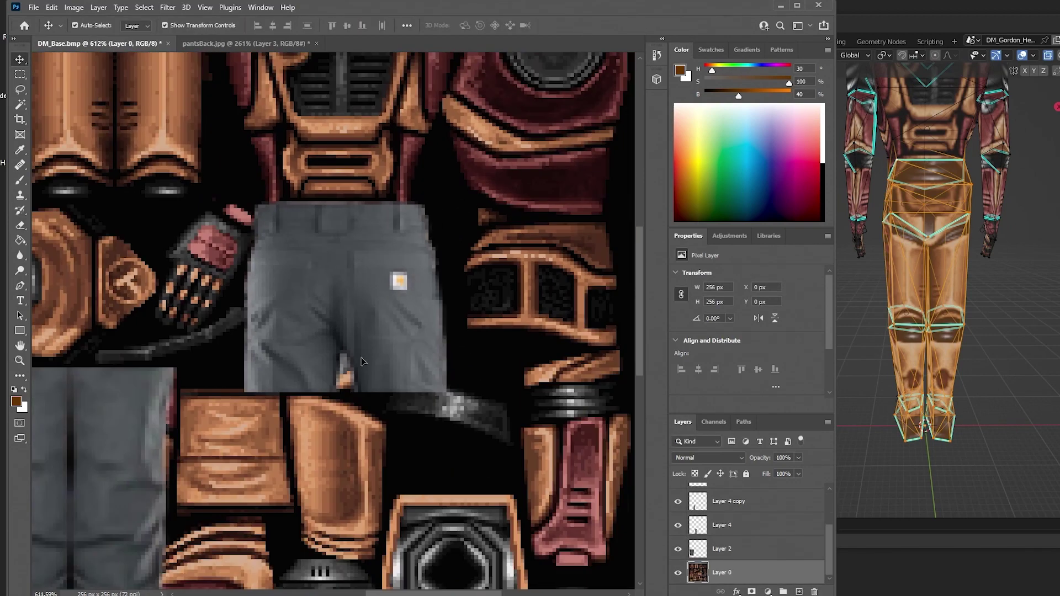
key(alt+Tab)
scroll(638, 168, down, 1)
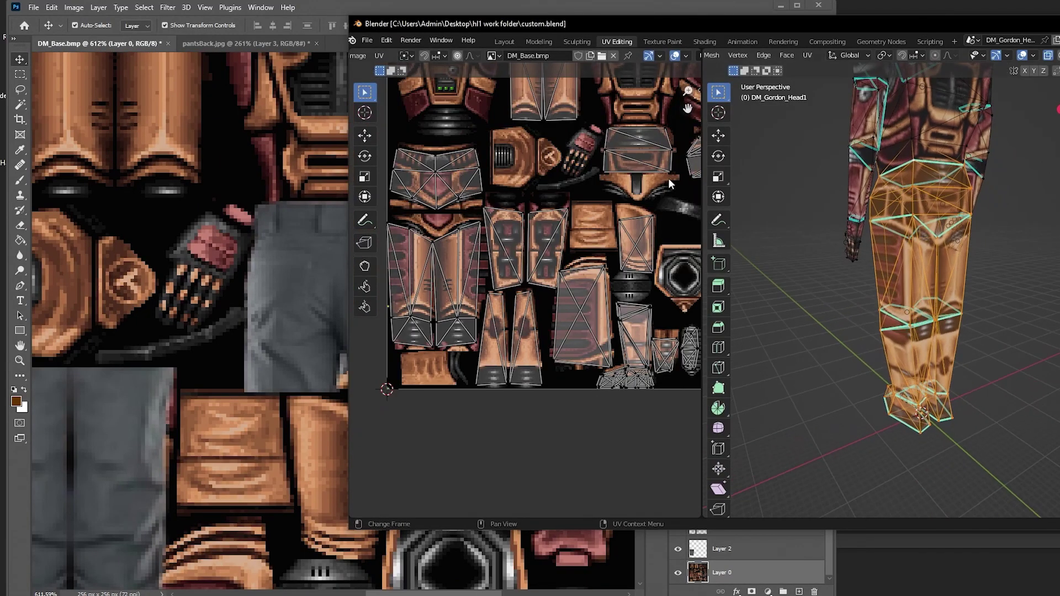
scroll(801, 166, up, 1)
click(476, 7)
scroll(482, 127, down, 6)
click(997, 286)
key(ctrl+z)
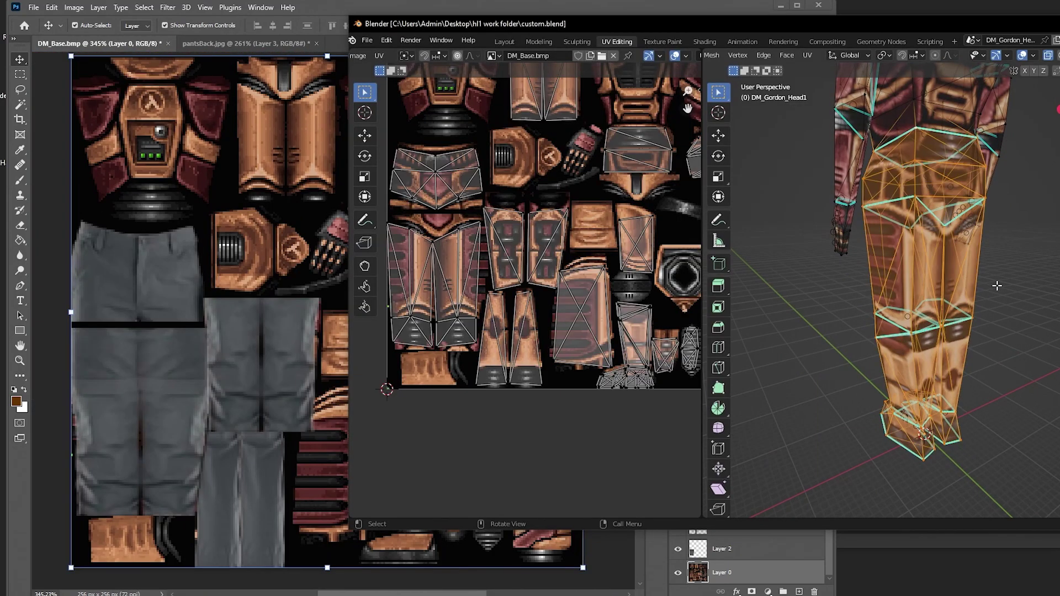
- Duplicate the front trouser legs layer in DM_Base.bmp, set the copy beside it and erase one of its two legs
key(alt+Tab)
drag(161, 378, 405, 409)
key(ctrl+z)
drag(180, 383, 473, 376)
key(e)
mouse_move(367, 315)
mouse_down()
mouse_move(399, 496)
mouse_move(407, 365)
mouse_up()
- Move the single trouser leg over the red-striped side-leg area and scale it to 55 × 114 px
key(v)
drag(463, 402, 380, 486)
key(ctrl+t)
drag(363, 478, 370, 493)
mouse_move(295, 501)
mouse_down()
mouse_move(281, 502)
mouse_move(333, 492)
mouse_up()
click(582, 25)
key(e)
scroll(420, 453, up, 5)
scroll(365, 450, up, 3)
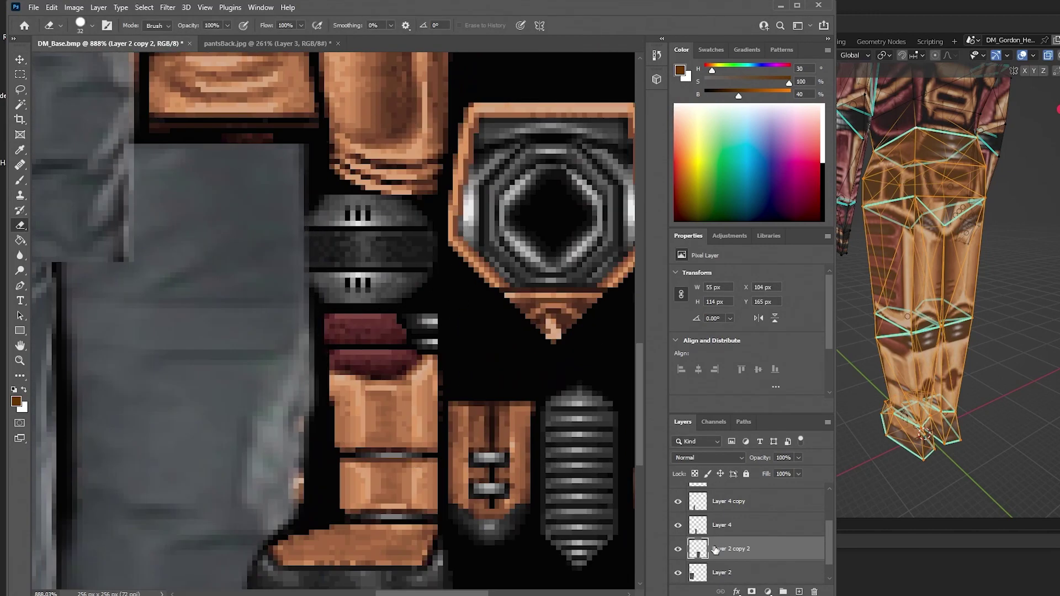
- Examine the model's side and the UV layout in Blender for the remaining small leg pieces
scroll(435, 246, down, 7)
key(alt+Tab)
scroll(679, 232, up, 1)
drag(911, 260, 840, 279)
drag(651, 200, 592, 237)
key(g)
click(600, 221)
key(alt+Tab)
- Duplicate the single trouser leg onto the orange panel below the rear pelvis and shrink it to 37 × 47 px
scroll(464, 190, up, 4)
key(v)
drag(322, 398, 410, 310)
key(ctrl+t)
drag(470, 438, 405, 332)
drag(394, 269, 467, 344)
scroll(439, 304, up, 9)
drag(344, 137, 335, 137)
key(Return)
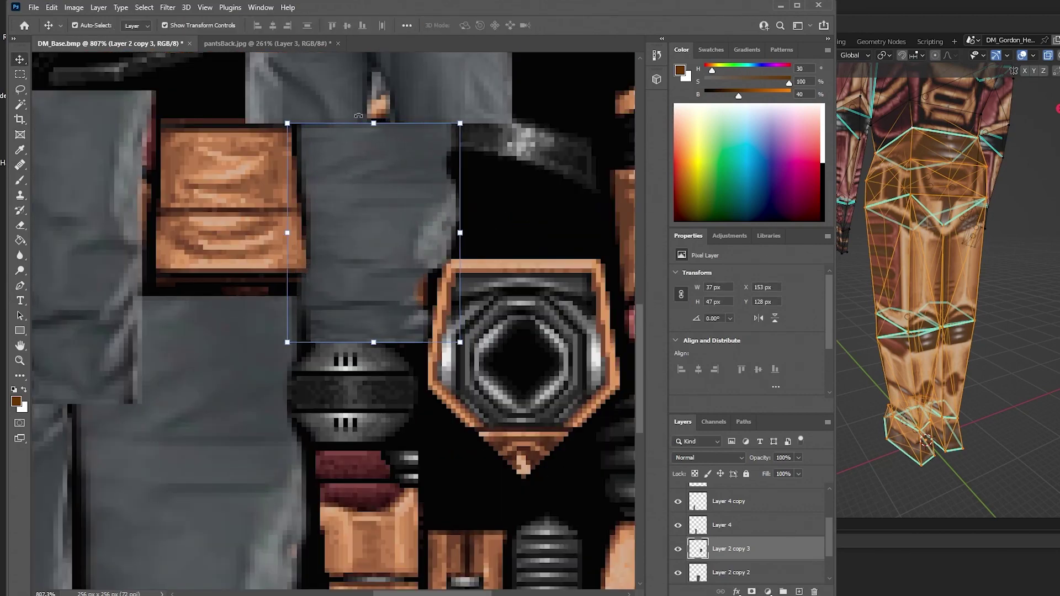
- Erase the small leg copy's surplus side edge and check its placement against Blender's UV layout
key(e)
drag(514, 237, 516, 343)
scroll(543, 391, down, 11)
key(alt+Tab)
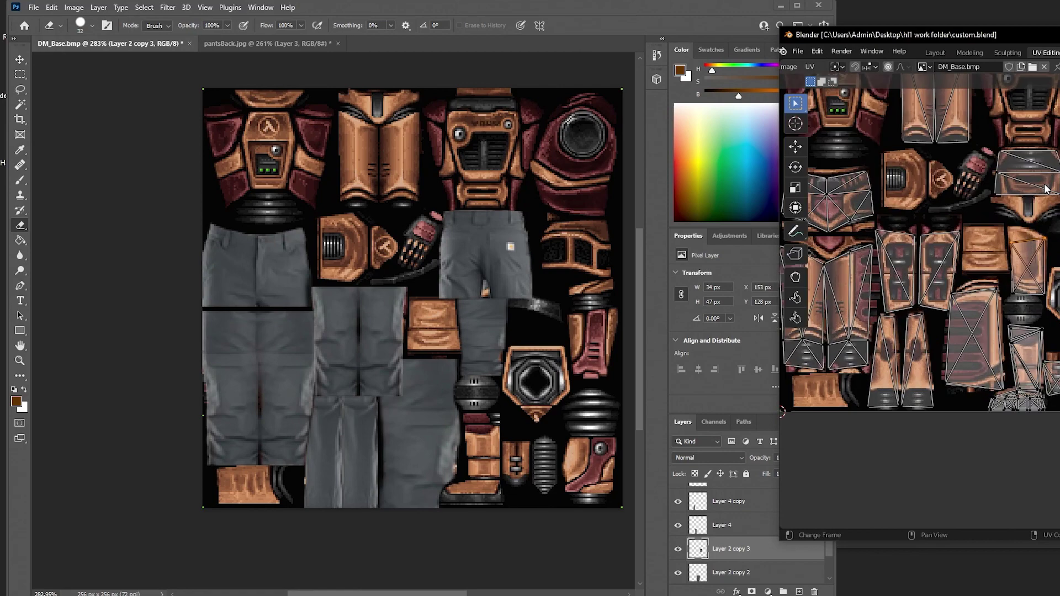
key(alt+Tab)
- Duplicate the small trouser piece down onto the orange shin area above the boot and fit it there
scroll(527, 461, up, 5)
key(v)
drag(432, 243, 440, 423)
scroll(491, 444, up, 4)
drag(516, 520, 507, 502)
key(Return)
- Erase the shin copy's excess to leave a 27 × 42 px piece and compare the texture with Blender's UV layout
key(e)
drag(550, 388, 553, 481)
scroll(559, 359, down, 3)
click(930, 34)
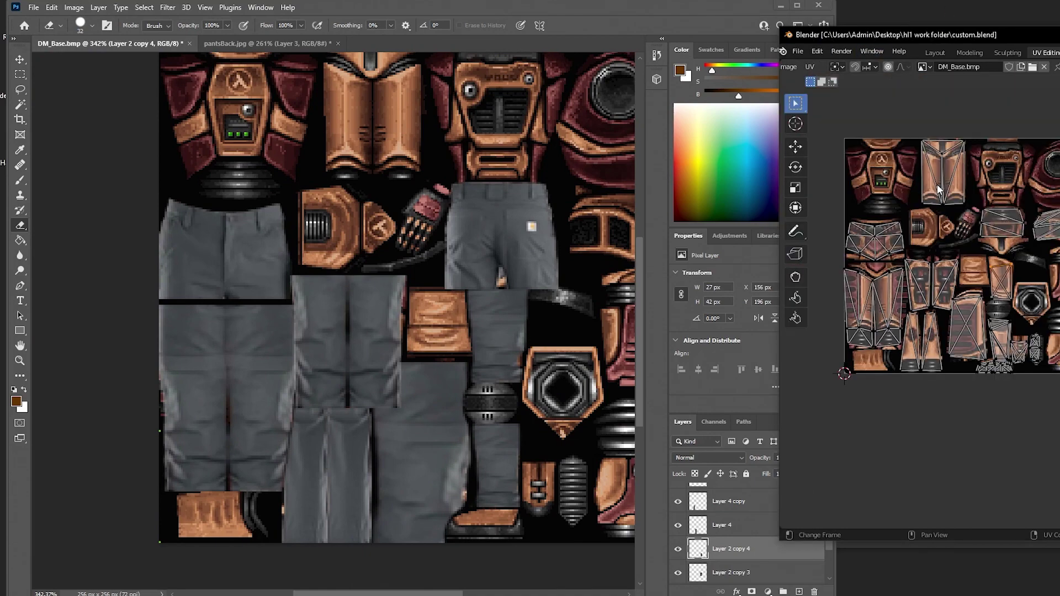
scroll(937, 184, up, 3)
click(668, 11)
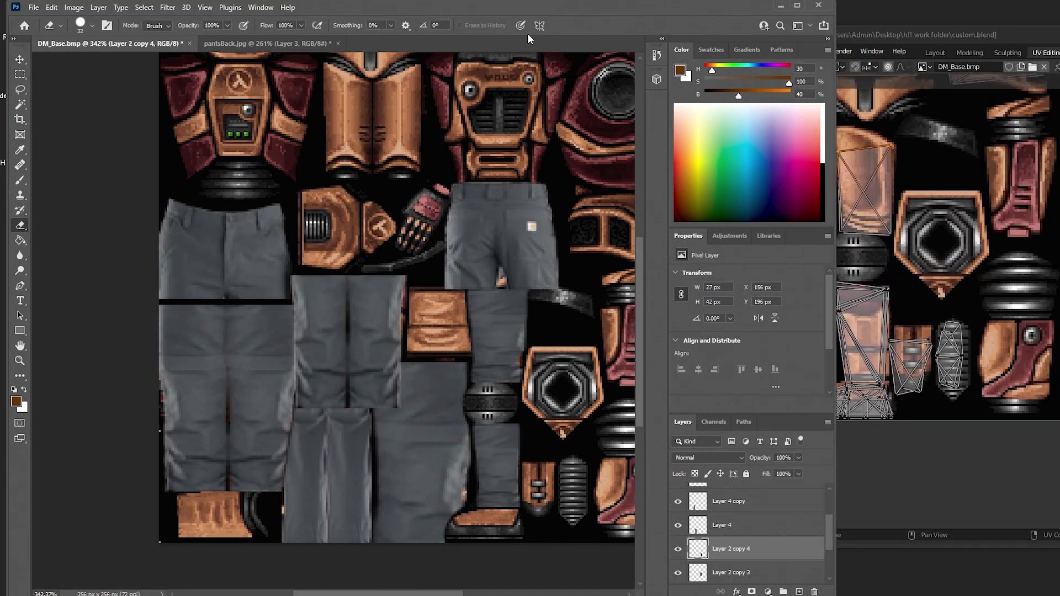
- Save the layered texture as DM_Base_Unmerged.psd in the hl1 work folder with Maximize Compatibility on
click(32, 9)
click(33, 8)
click(35, 8)
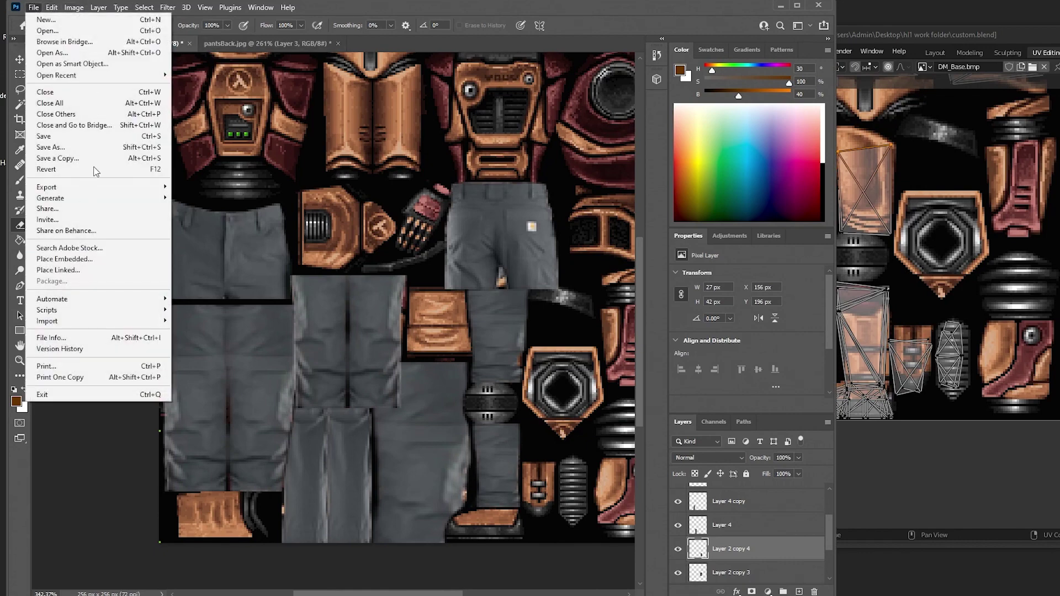
click(93, 147)
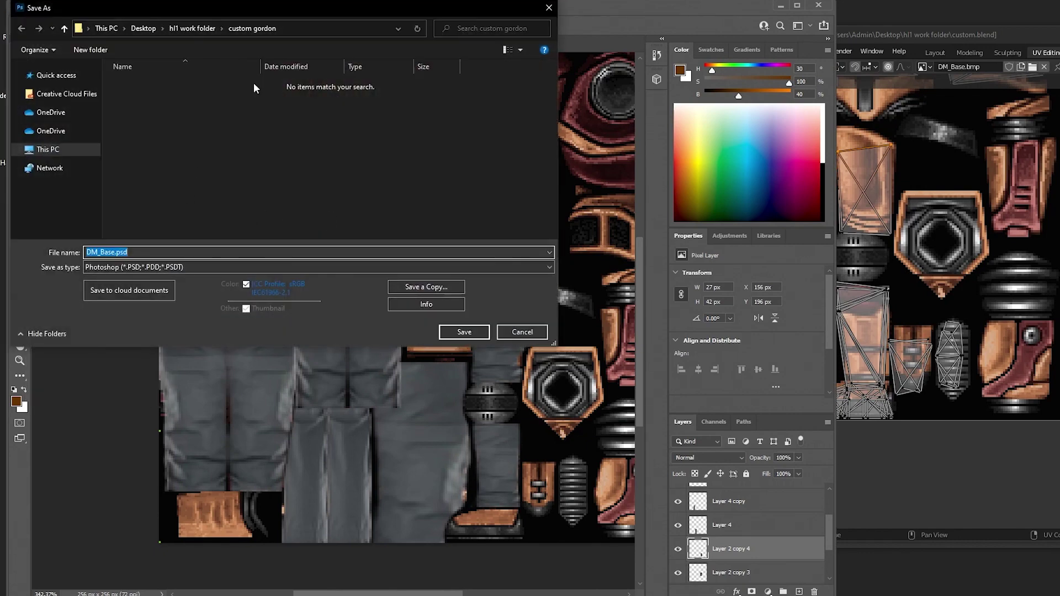
click(196, 29)
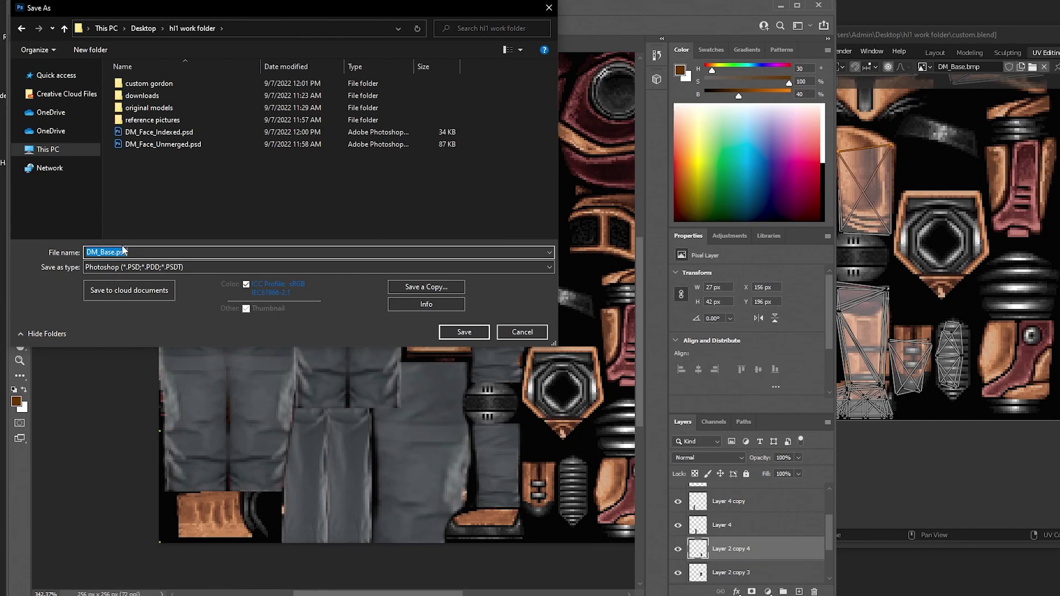
text(_Unmerged)
key(Return)
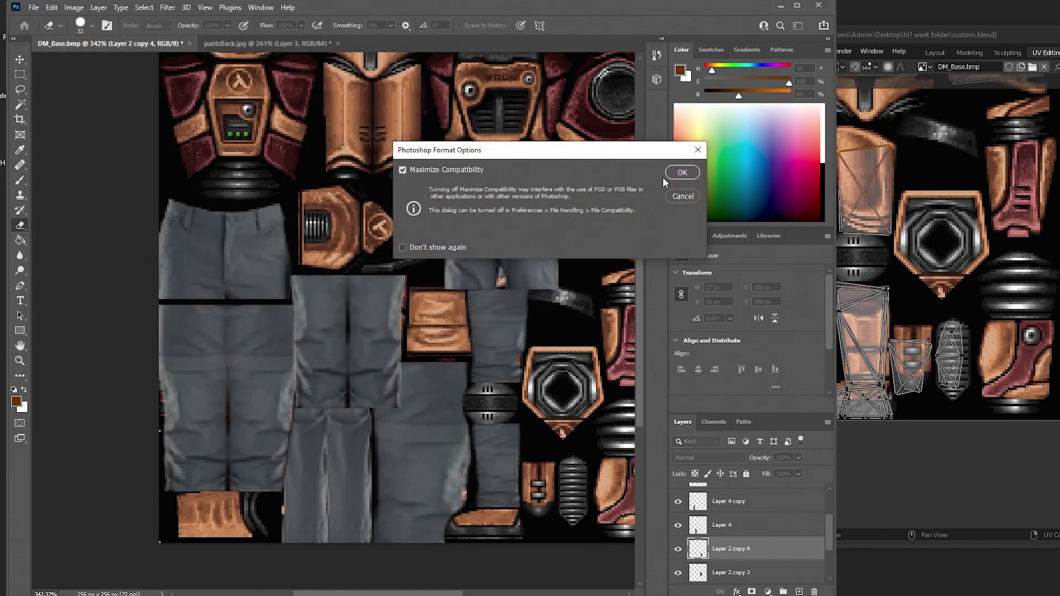
click(683, 172)
- Save the document again as DM_Base_Indexed.psd in the hl1 work folder
click(34, 7)
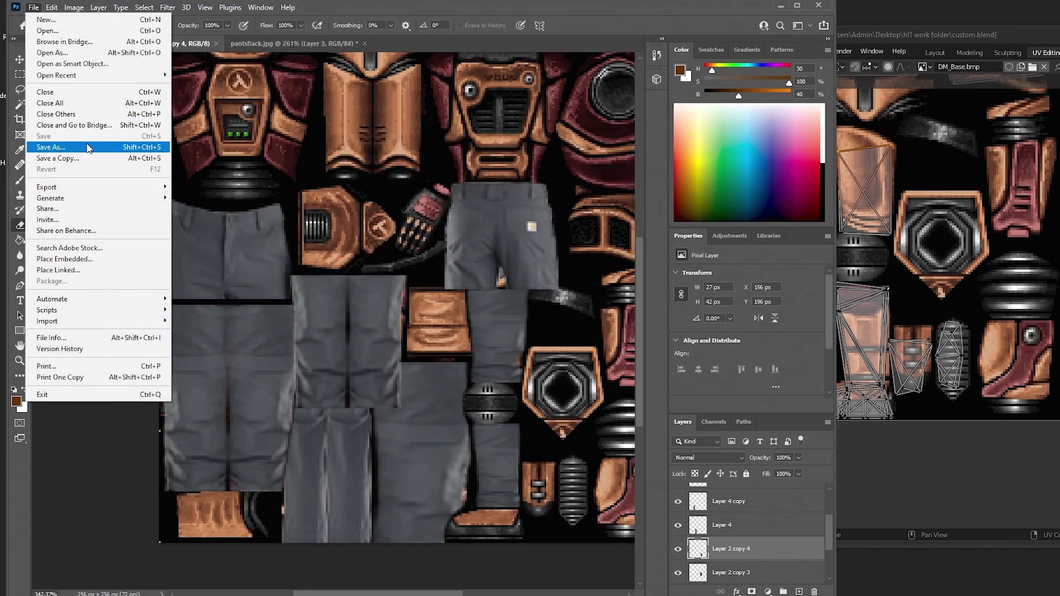
click(86, 148)
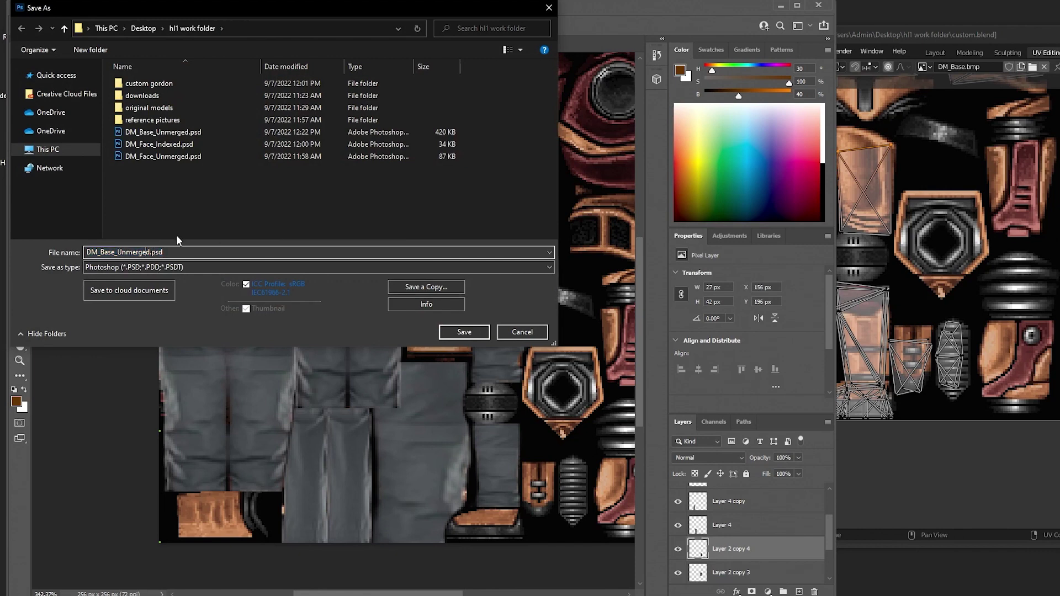
key(Left)
key(Left)
key(Left)
key(Left)
key(Left)
key(Left)
key(Left)
key(shift+Right)
key(shift+Right)
key(shift+Right)
key(shift+Right)
key(shift+Right)
key(shift+Right)
key(shift+Right)
key(shift+Right)
text(Indexed)
key(Return)
click(697, 174)
click(32, 6)
click(60, 158)
click(268, 268)
click(121, 296)
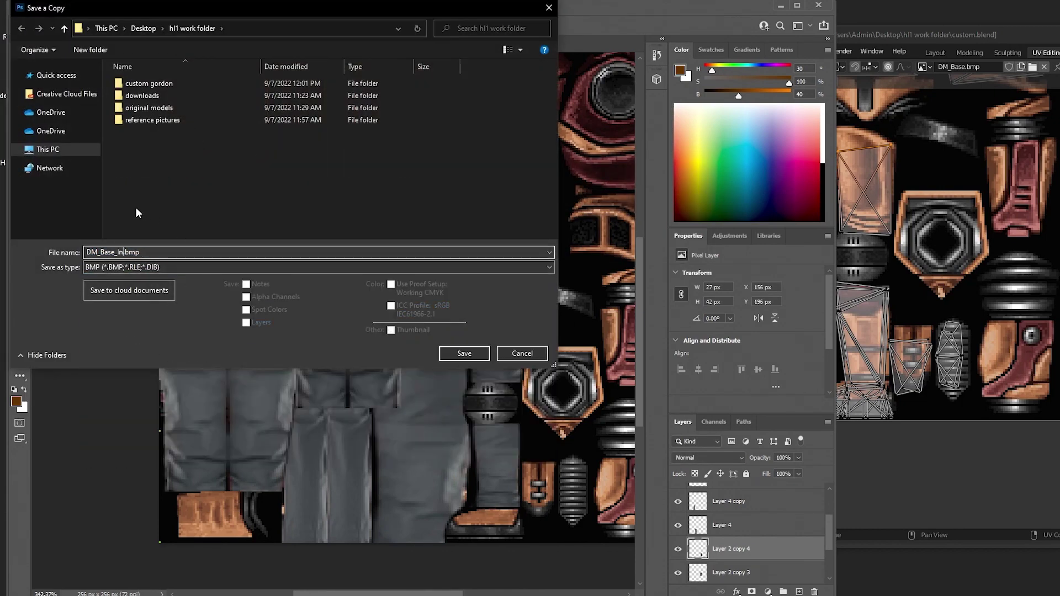
click(522, 353)
- Merge all layers into one and convert the image to Indexed Color with the System (Windows) palette, no matte and no dither
key(ctrl+alt+a)
click(746, 353)
click(749, 393)
key(Return)
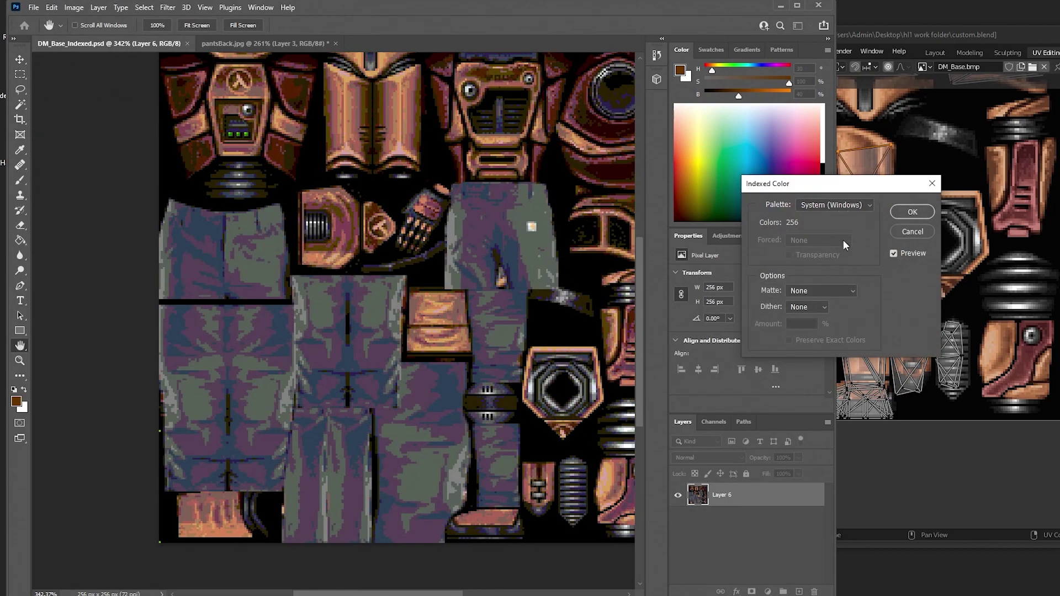
click(912, 213)
key(v)
scroll(571, 142, down, 2)
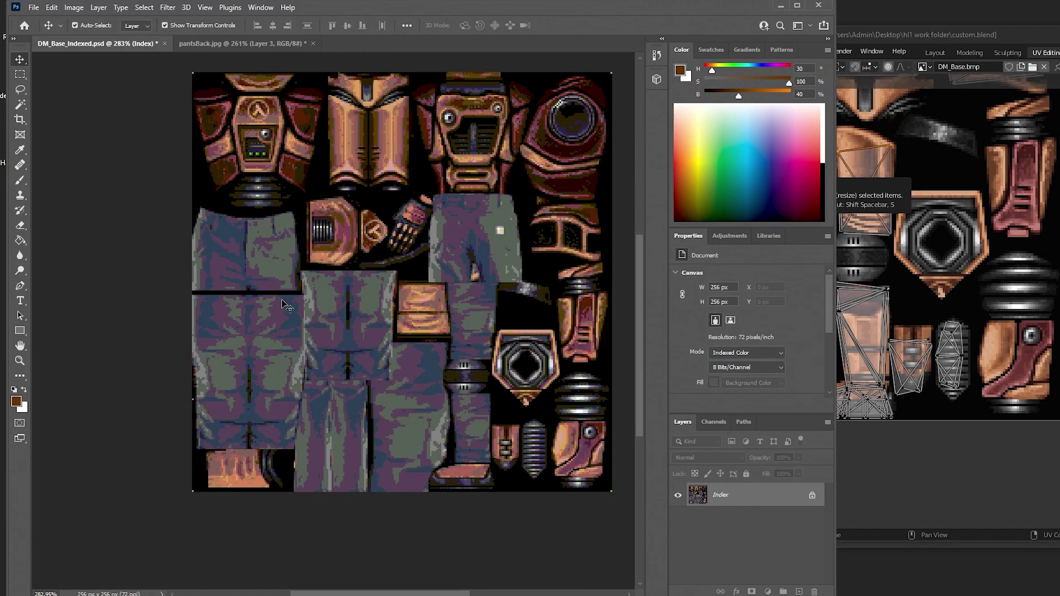
- Save a BMP copy of the indexed texture as DM_Base.bmp in the hl1 work folder
click(33, 7)
click(50, 163)
click(259, 267)
click(259, 298)
click(178, 251)
key(Return)
click(616, 173)
- Move DM_Base.bmp from the hl1 work folder into the custom gordon folder in File Explorer, replacing the existing file
click(72, 594)
click(60, 563)
key(alt+Up)
click(663, 256)
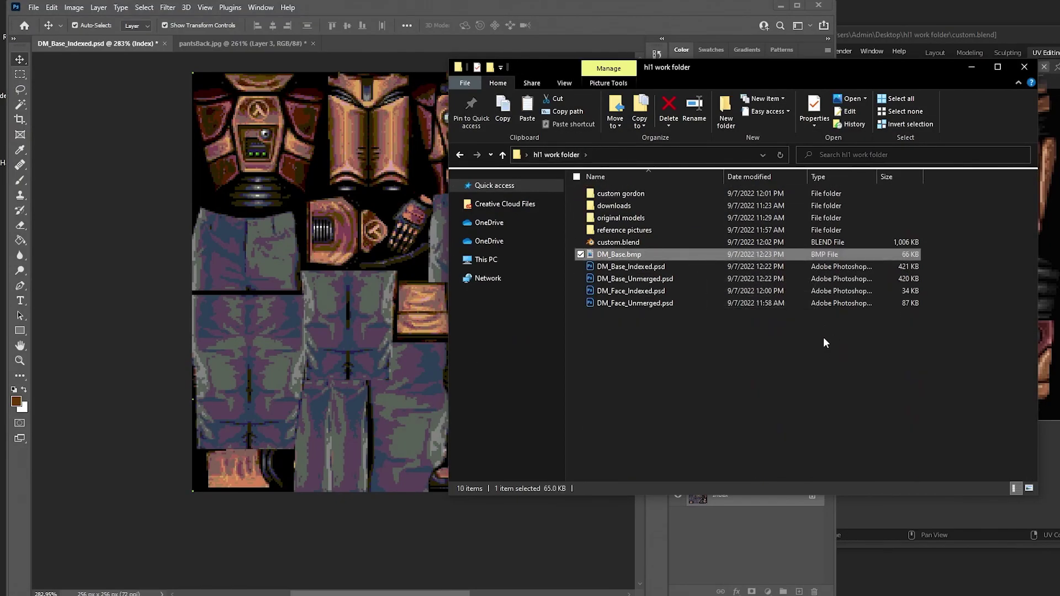
key(ctrl+x)
key(alt+Left)
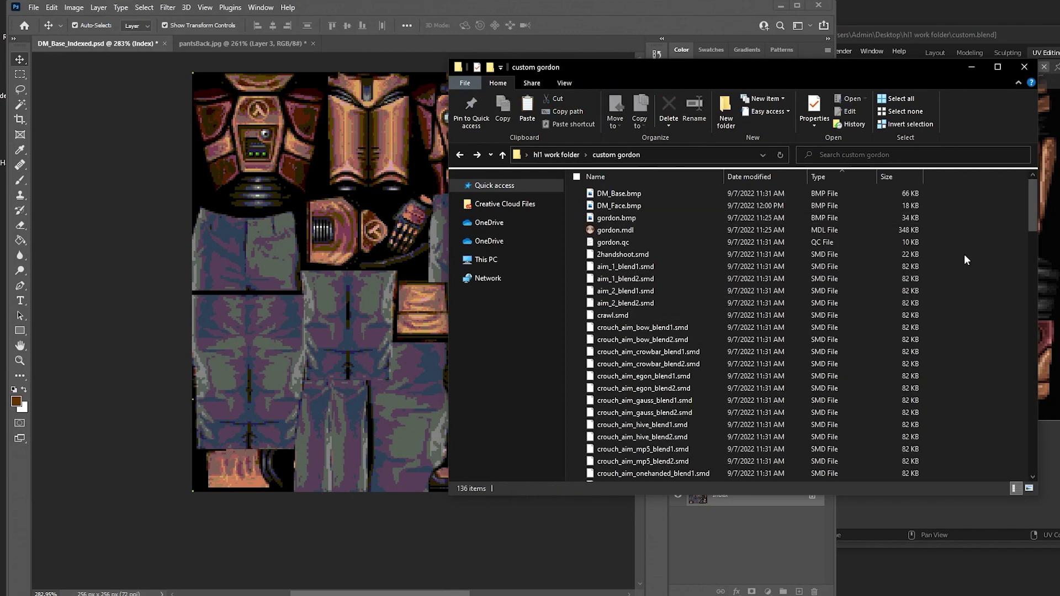
key(ctrl+v)
click(603, 213)
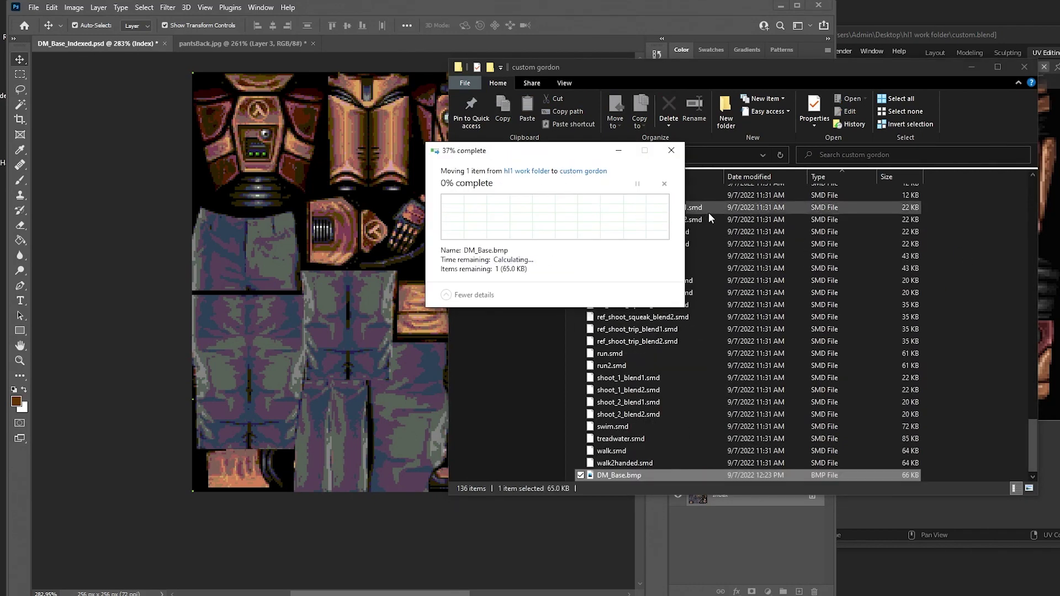
scroll(883, 292, up, 20)
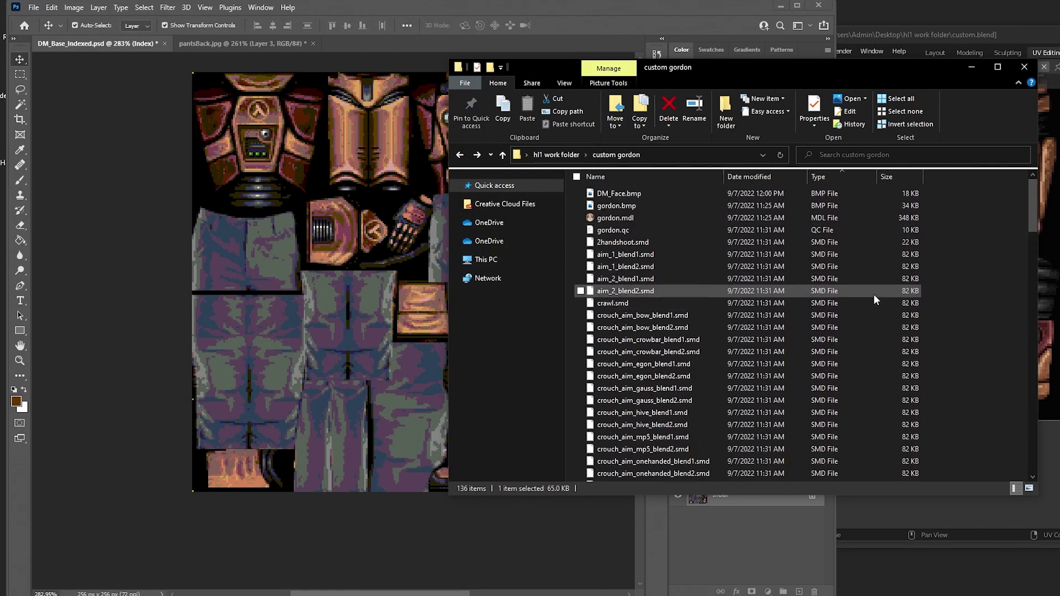
- Switch to Blender, enlarge its window to full screen and deselect the faces with the whole model in view
key(alt+Tab)
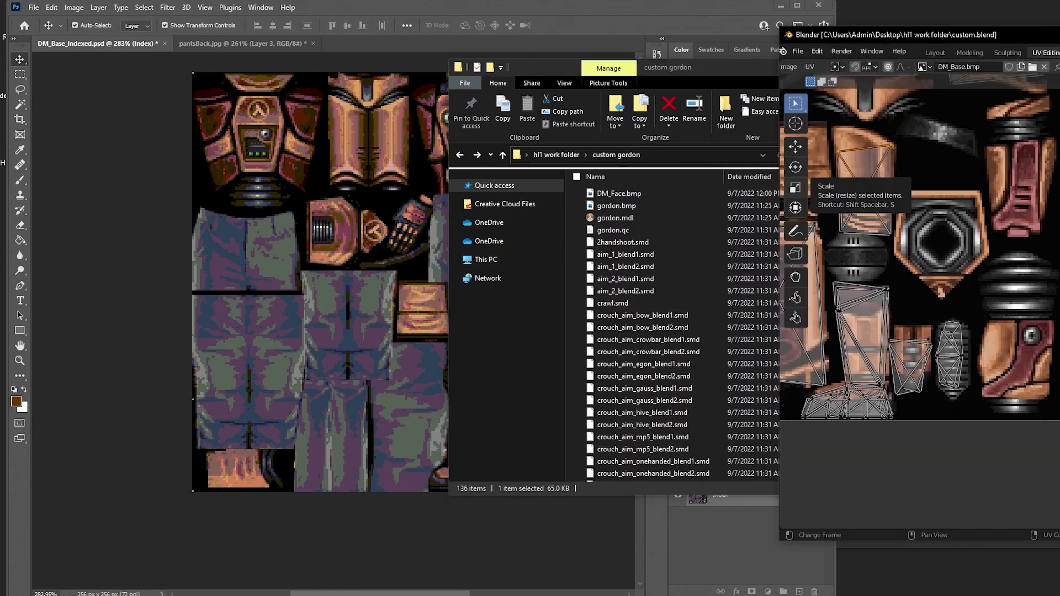
drag(995, 37, 496, 48)
click(1057, 53)
scroll(859, 211, down, 3)
click(840, 199)
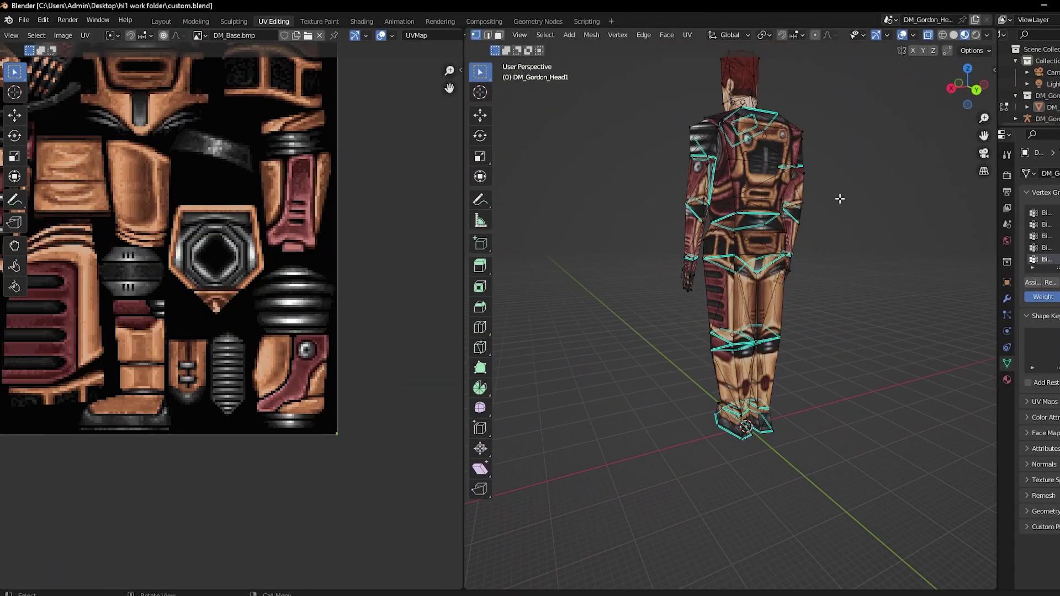
- Save the Blender file and reopen custom.blend from the recent files to reload the updated texture
click(22, 20)
click(51, 97)
click(28, 19)
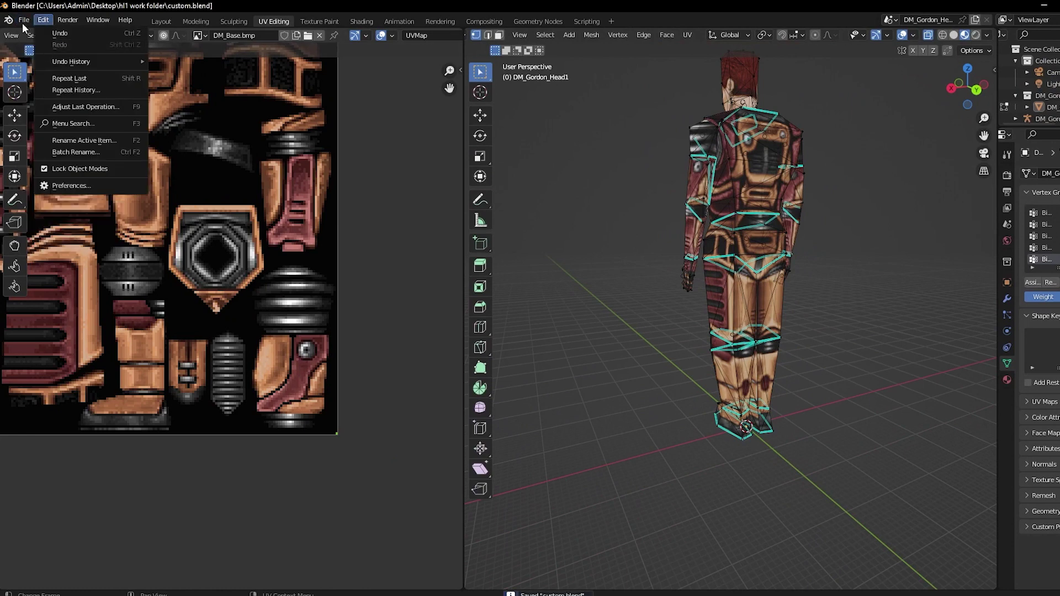
click(23, 21)
click(23, 21)
mouse_move(105, 54)
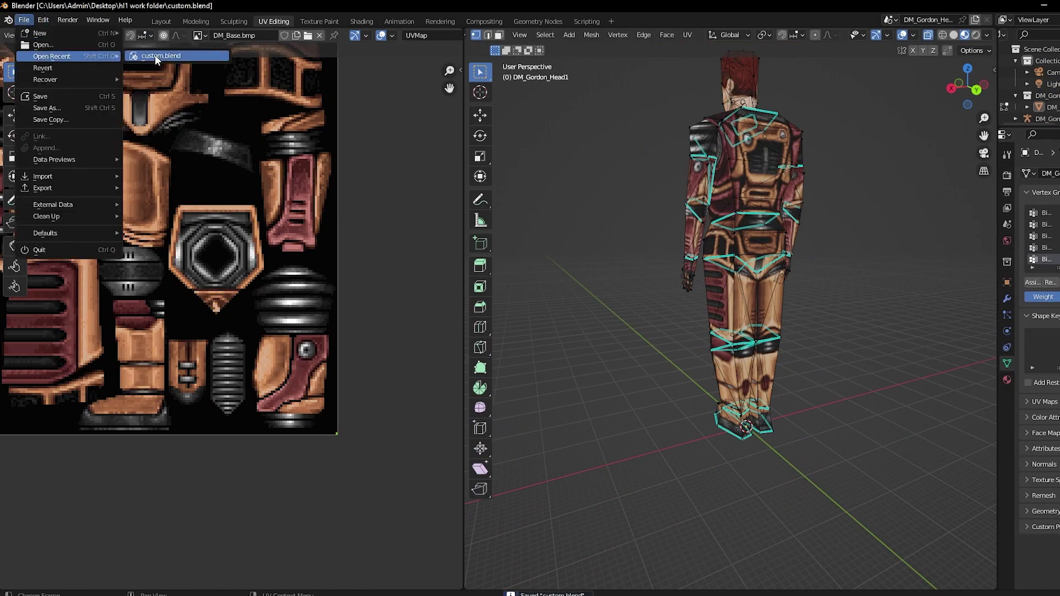
click(155, 55)
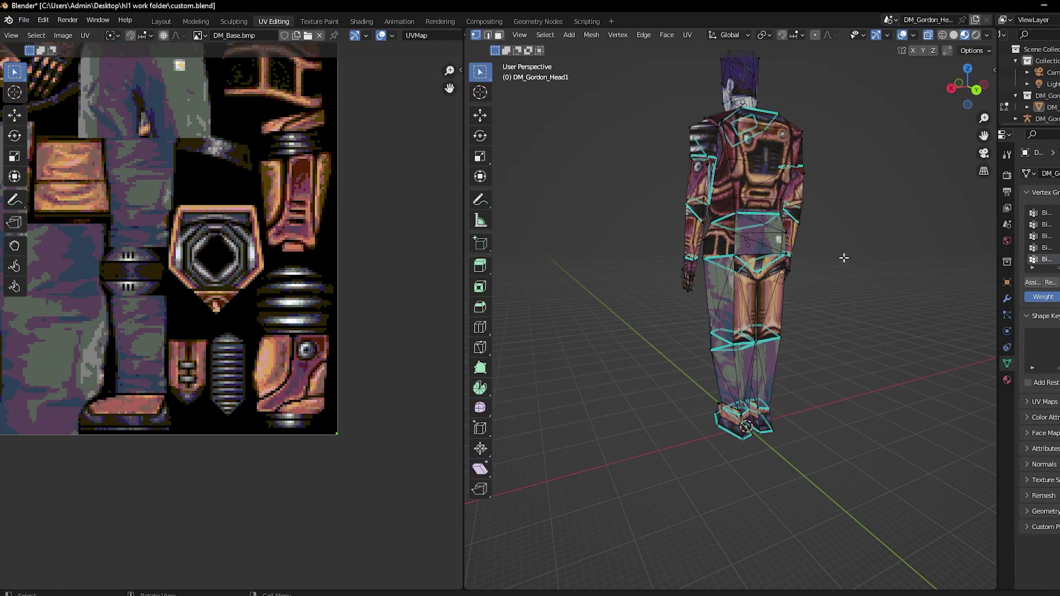
- Inspect the trousers around the model and select the back thigh faces to locate their area on the texture
scroll(865, 215, up, 2)
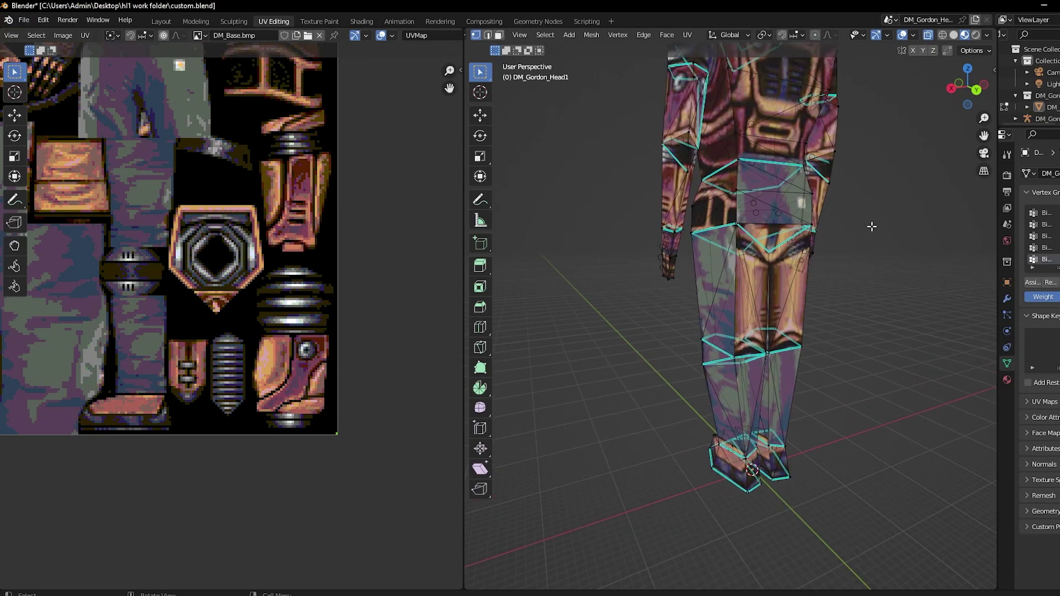
drag(872, 227, 504, 234)
drag(696, 251, 794, 255)
key(Tab)
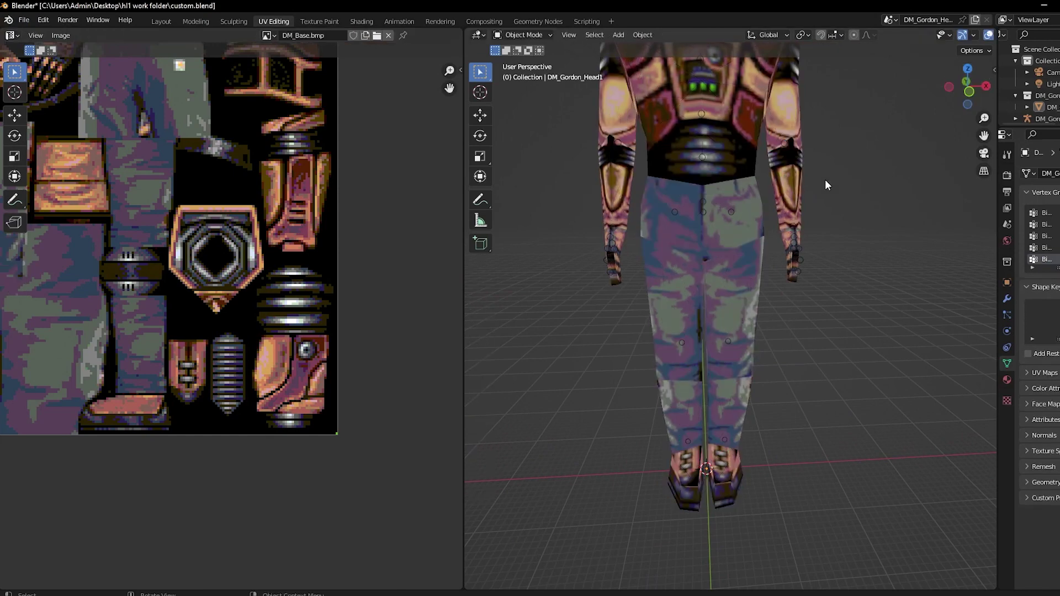
drag(825, 180, 819, 377)
key(Tab)
click(765, 232)
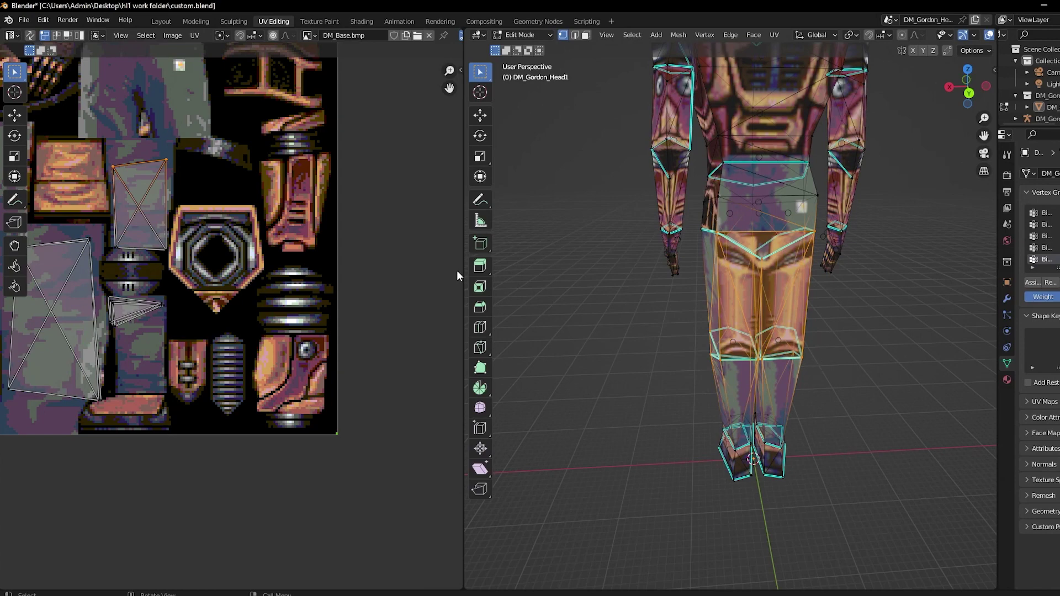
scroll(338, 274, down, 3)
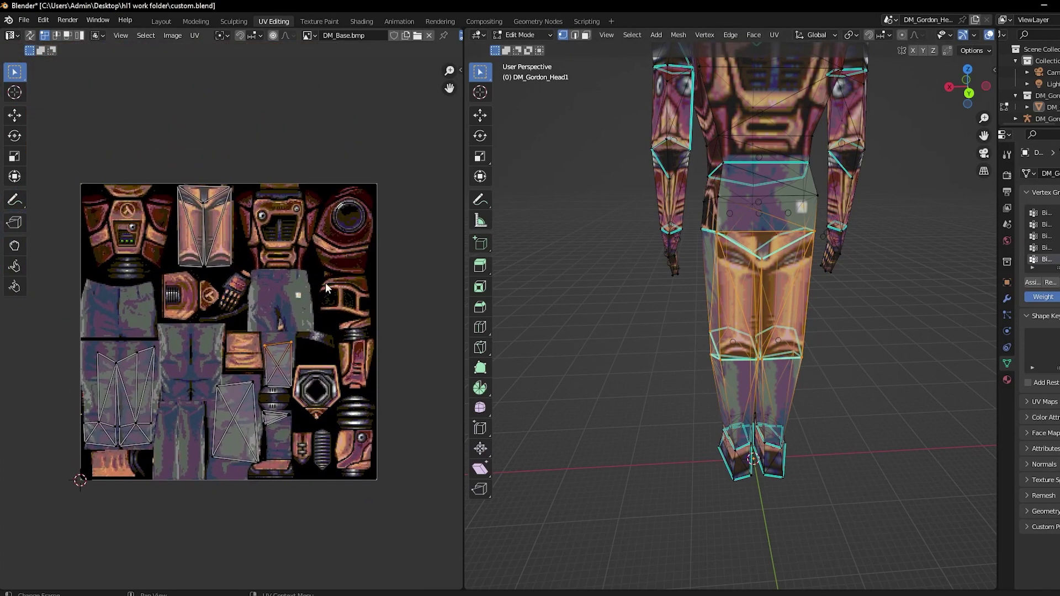
scroll(286, 247, up, 4)
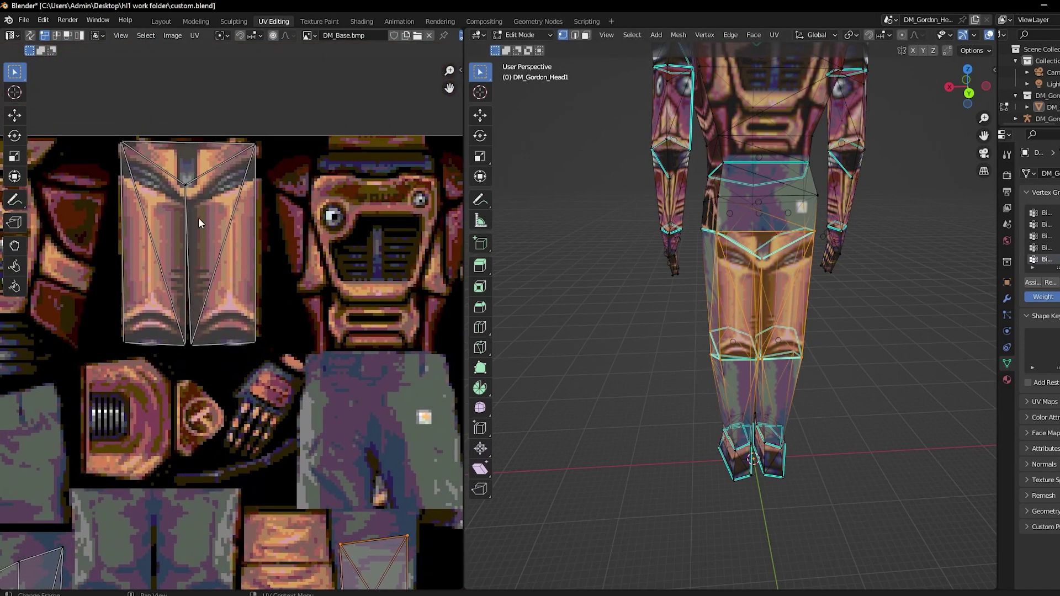
click(632, 332)
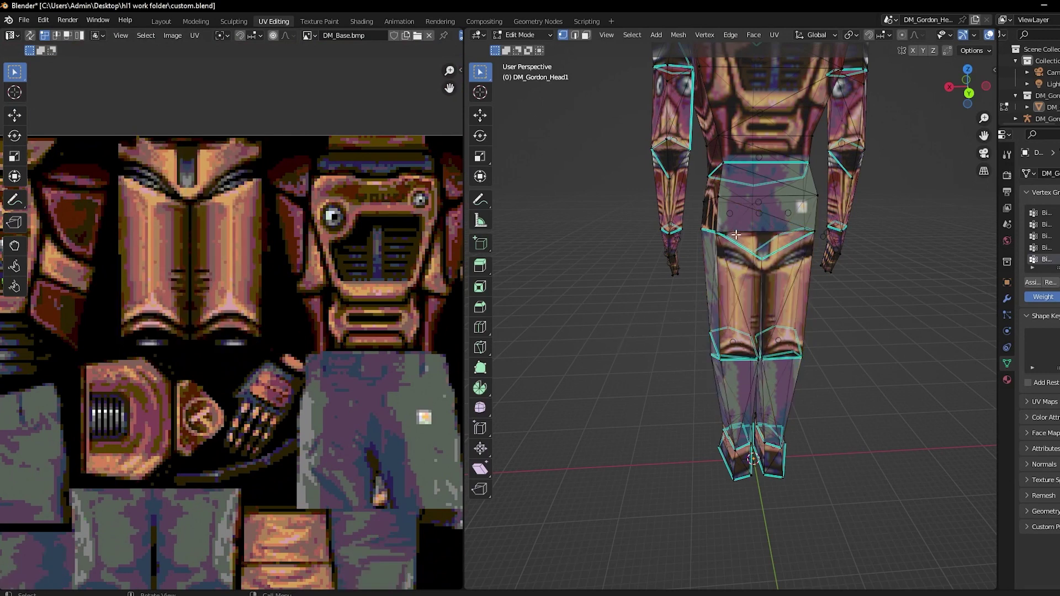
click(763, 281)
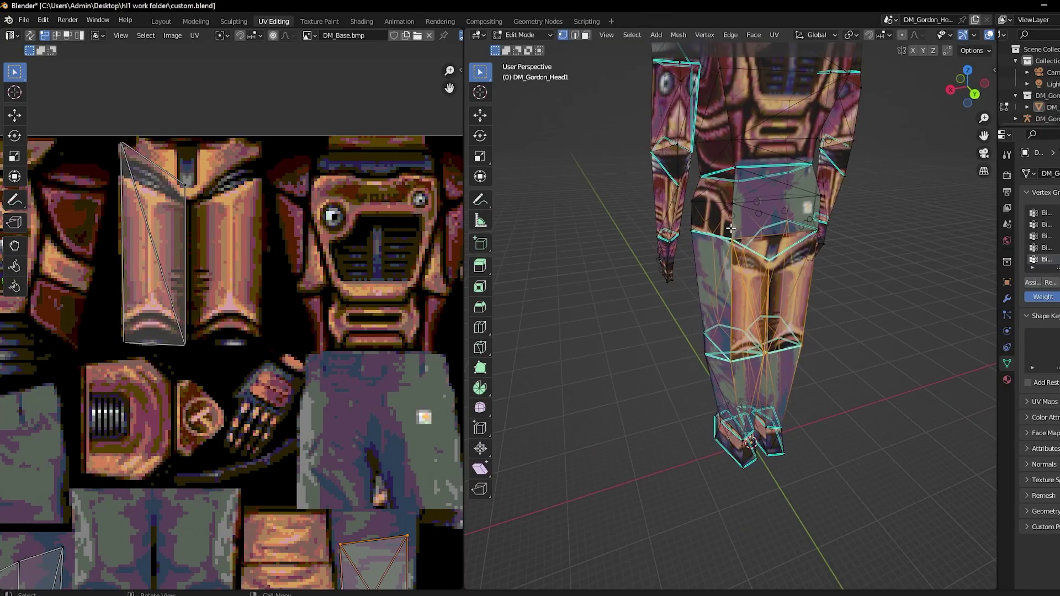
click(743, 167)
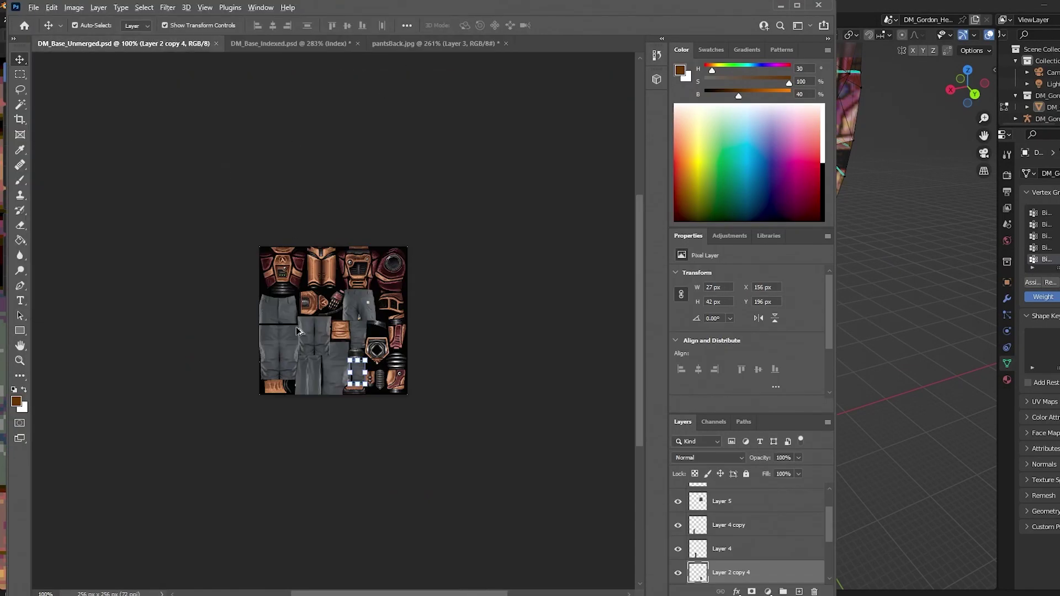
- In Photoshop, fit the duplicated trouser piece over the hip-side armour of DM_Base_Unmerged.psd, about 51 × 58 px
scroll(490, 302, up, 6)
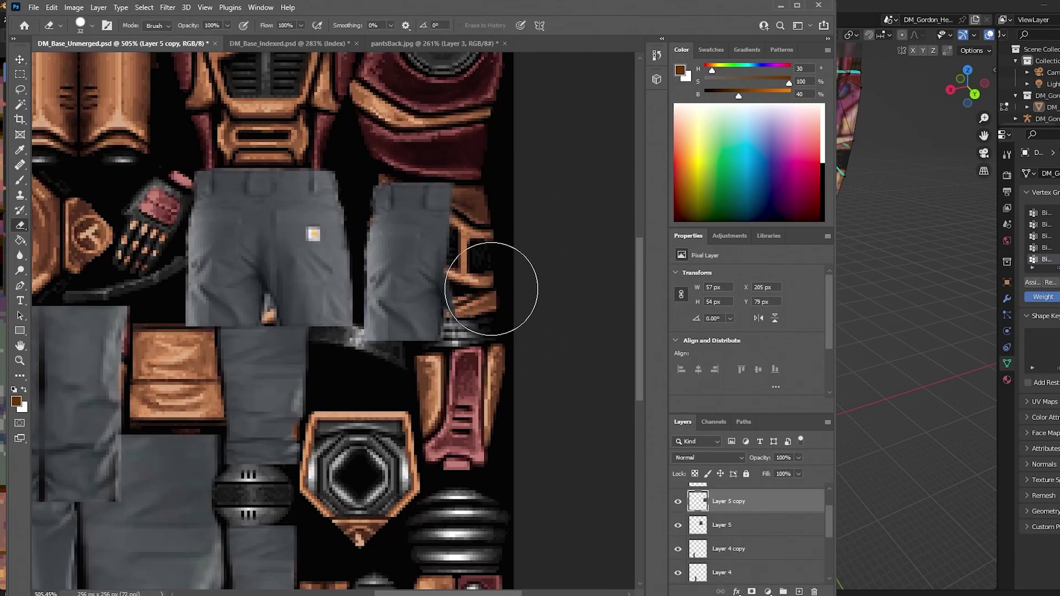
key(v)
click(775, 318)
drag(399, 251, 365, 265)
drag(439, 186, 439, 177)
click(586, 26)
key(e)
- Place a copy of the trouser legs over the orange back-thigh plates and scale it to about 59 × 78 px
scroll(322, 159, down, 3)
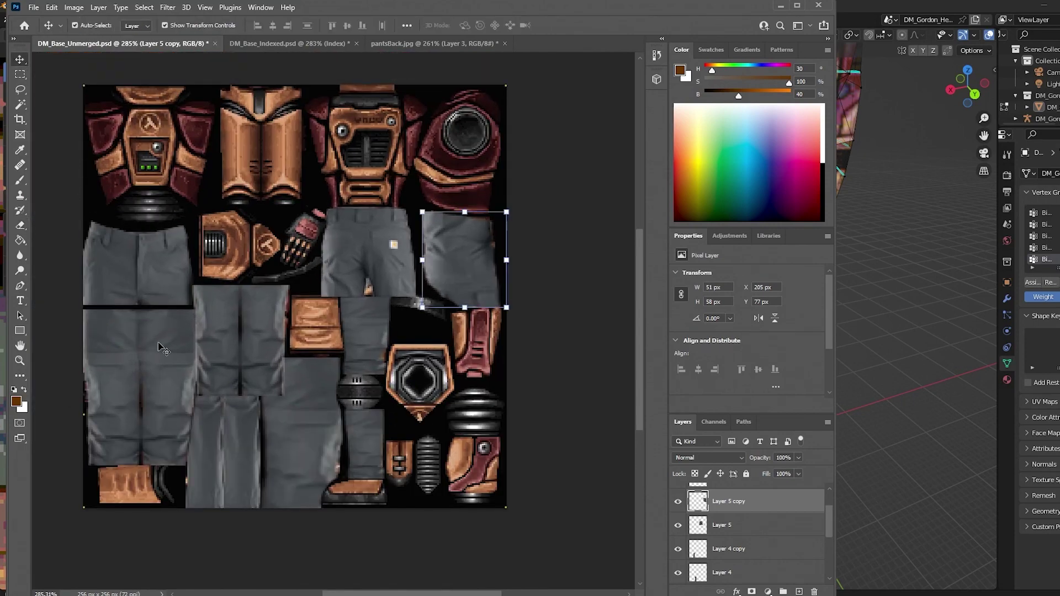
drag(419, 253, 271, 157)
scroll(309, 165, up, 5)
drag(221, 296, 225, 346)
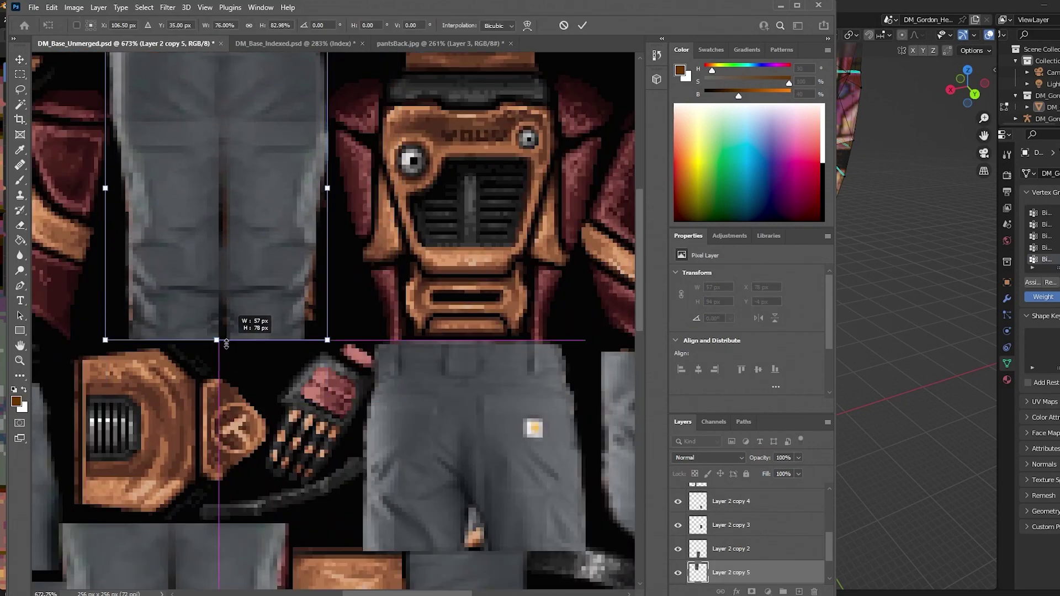
drag(105, 186, 100, 186)
scroll(132, 193, up, 1)
key(Return)
key(e)
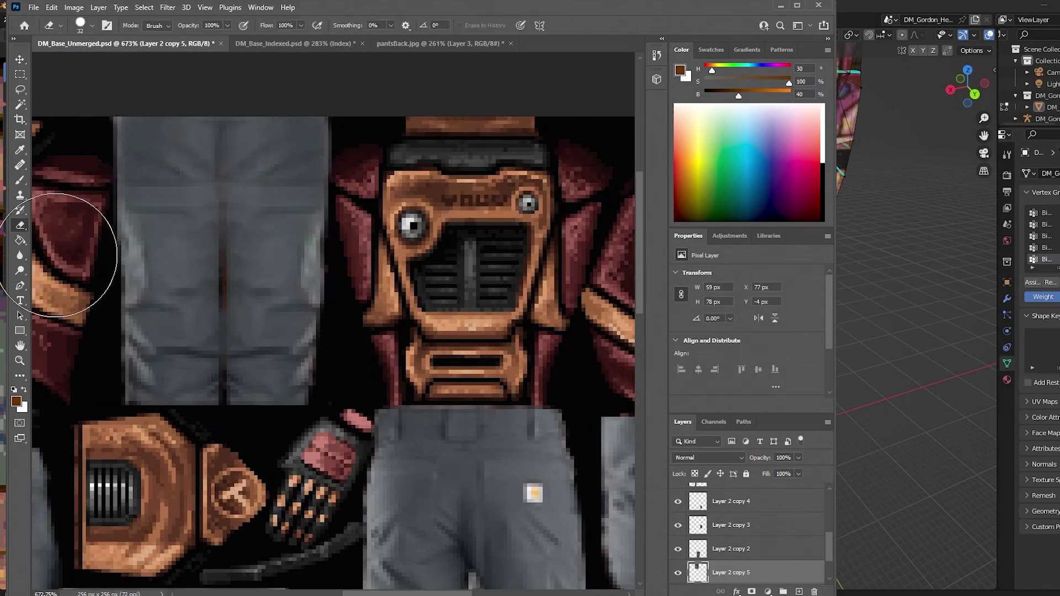
- Close the old indexed document and save the unmerged texture as DM_Base_Indexed.psd, replacing the existing file
scroll(232, 166, down, 4)
click(362, 44)
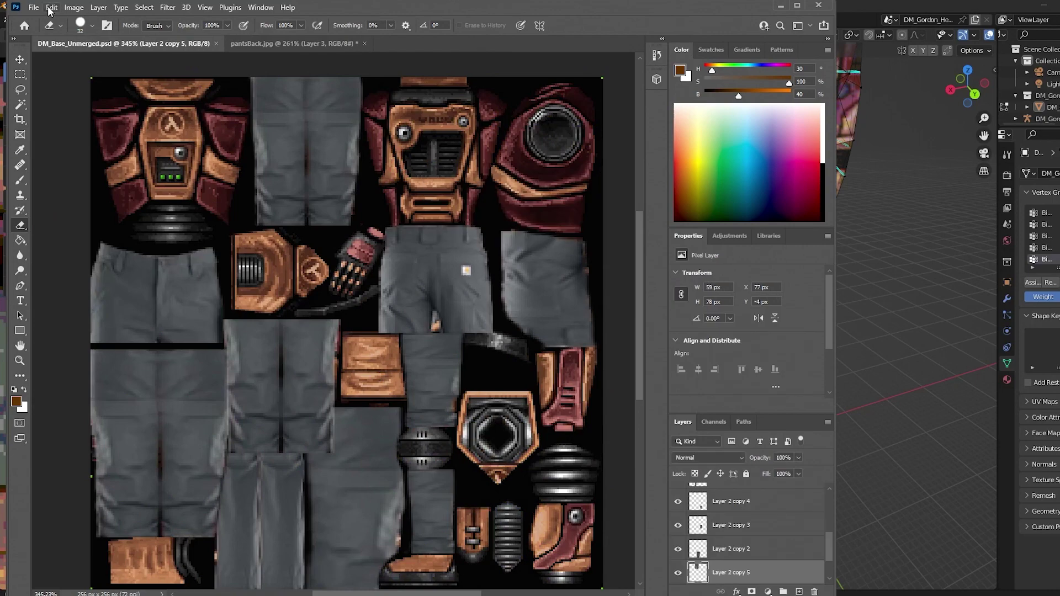
click(34, 8)
click(94, 155)
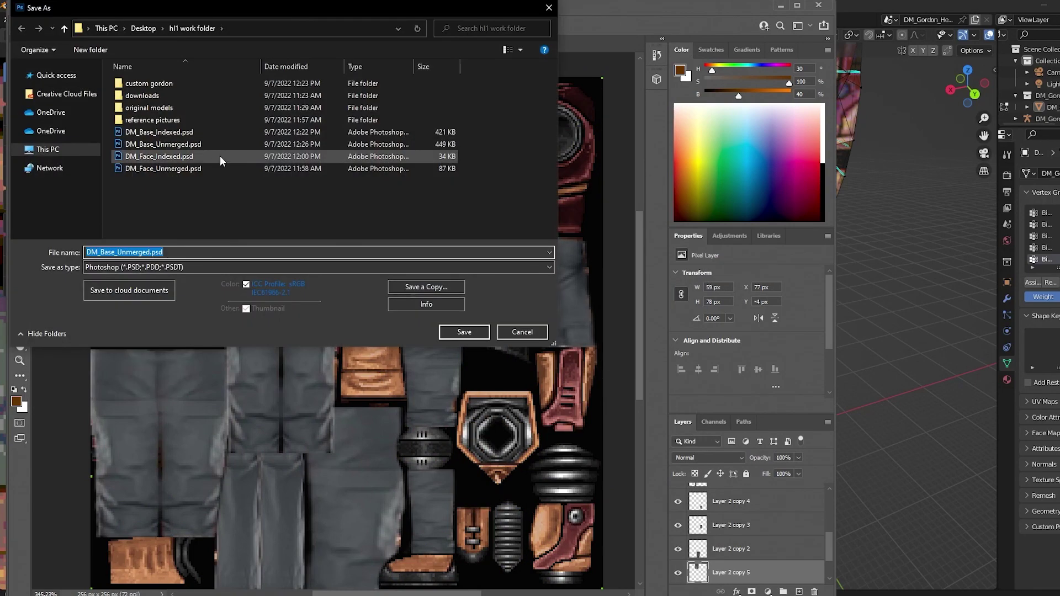
double_click(201, 135)
click(310, 199)
click(20, 60)
click(58, 75)
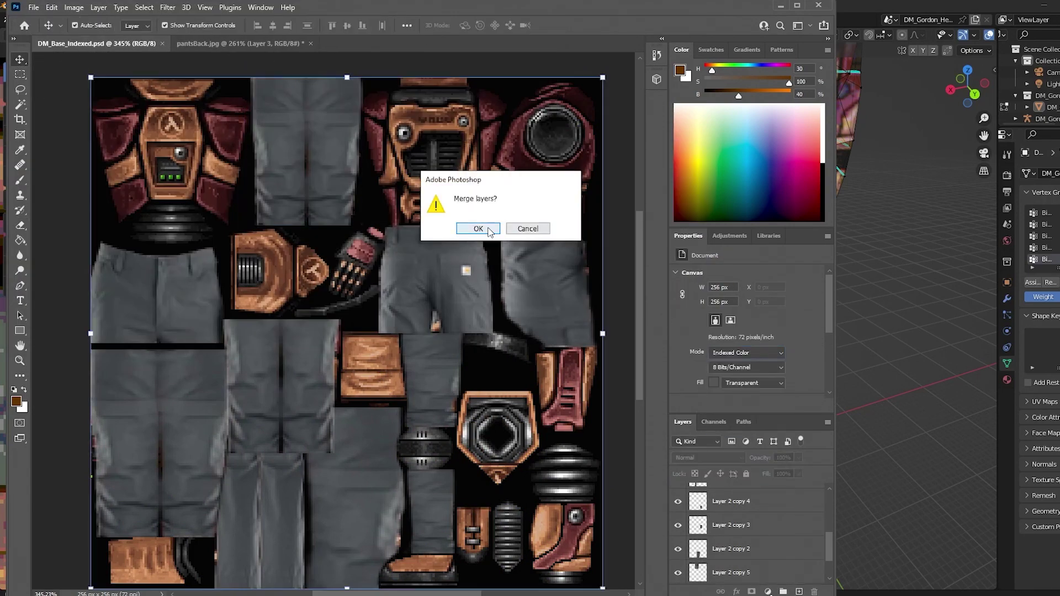
click(724, 352)
click(729, 390)
click(489, 229)
key(Escape)
- Convert the image to Indexed Color with its layers merged, comparing palette and dither options and keeping a dithered result
click(747, 352)
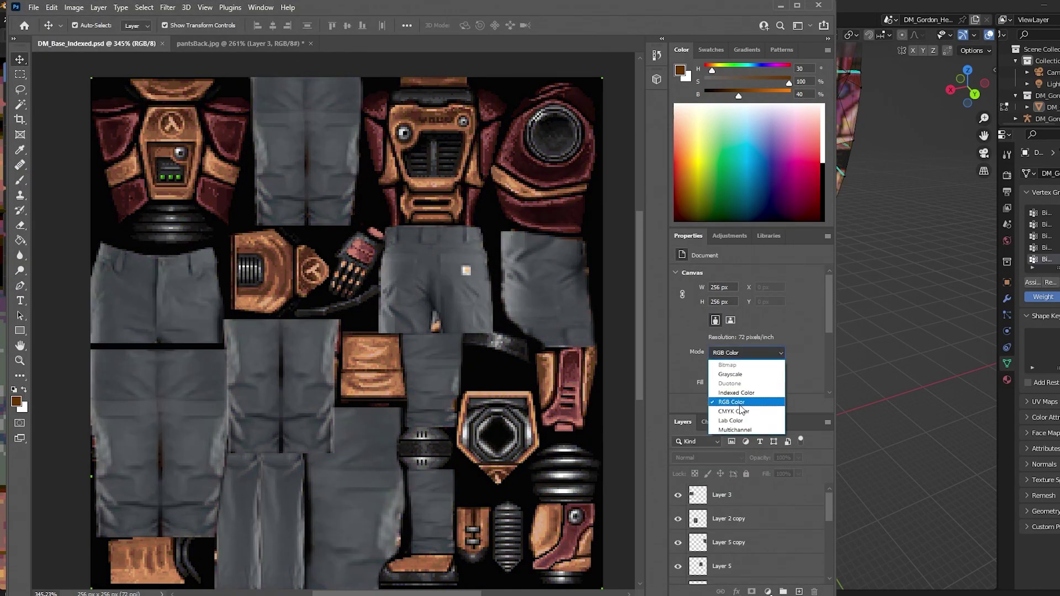
click(740, 393)
click(808, 307)
click(804, 343)
click(809, 308)
click(806, 331)
click(805, 342)
click(809, 307)
click(806, 331)
click(912, 212)
- Save a BMP copy of the indexed texture as DM_Base.bmp
click(34, 8)
click(54, 158)
drag(158, 252, 115, 253)
key(BackSpace)
click(249, 267)
click(237, 294)
click(463, 354)
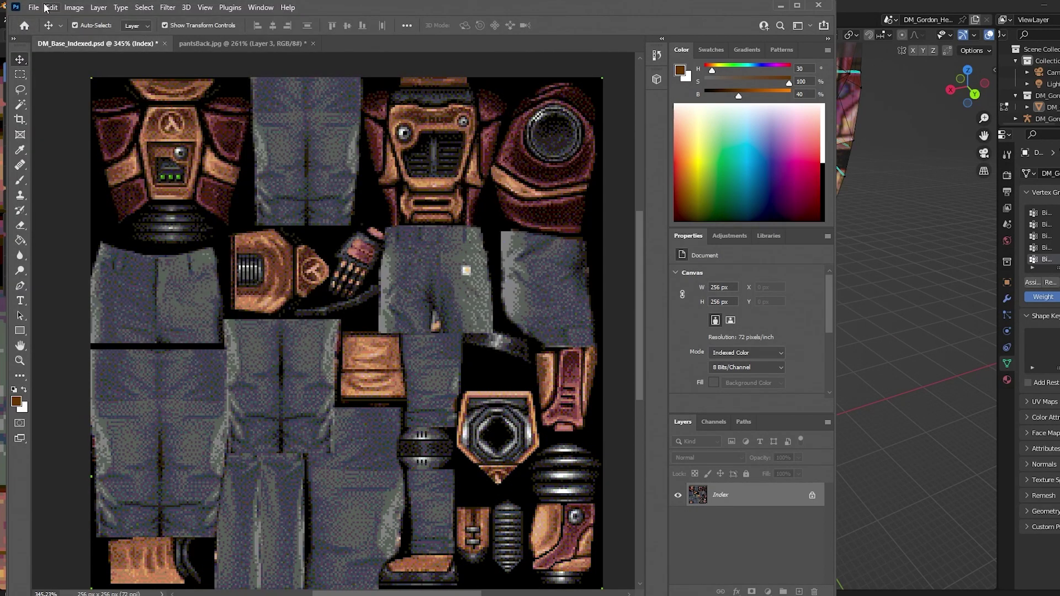
- Return to Blender and reload custom.blend so the model uses the new dithered texture
click(782, 8)
click(24, 20)
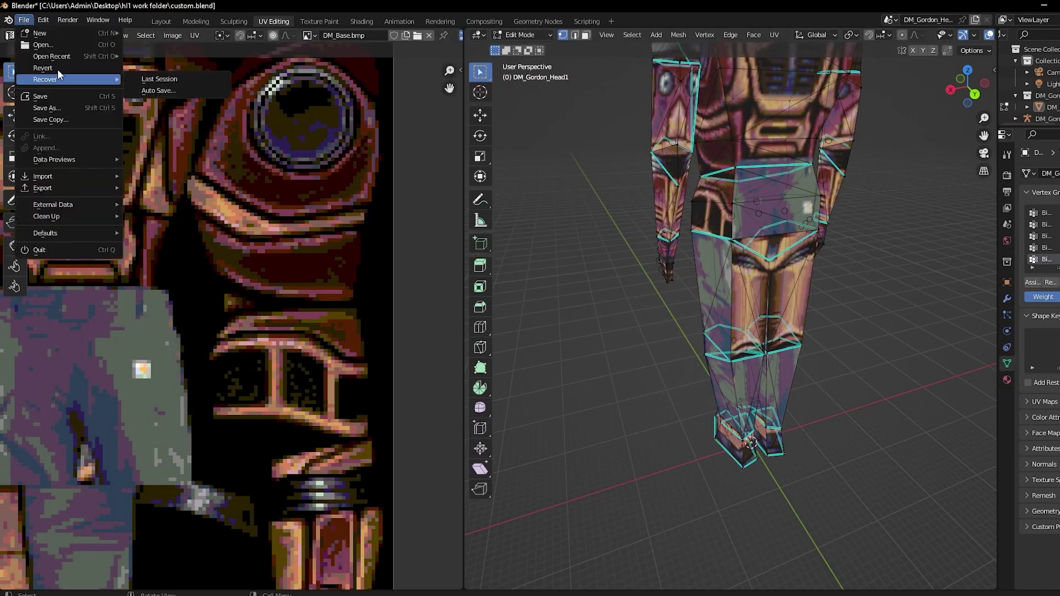
click(59, 69)
click(555, 326)
scroll(399, 206, down, 2)
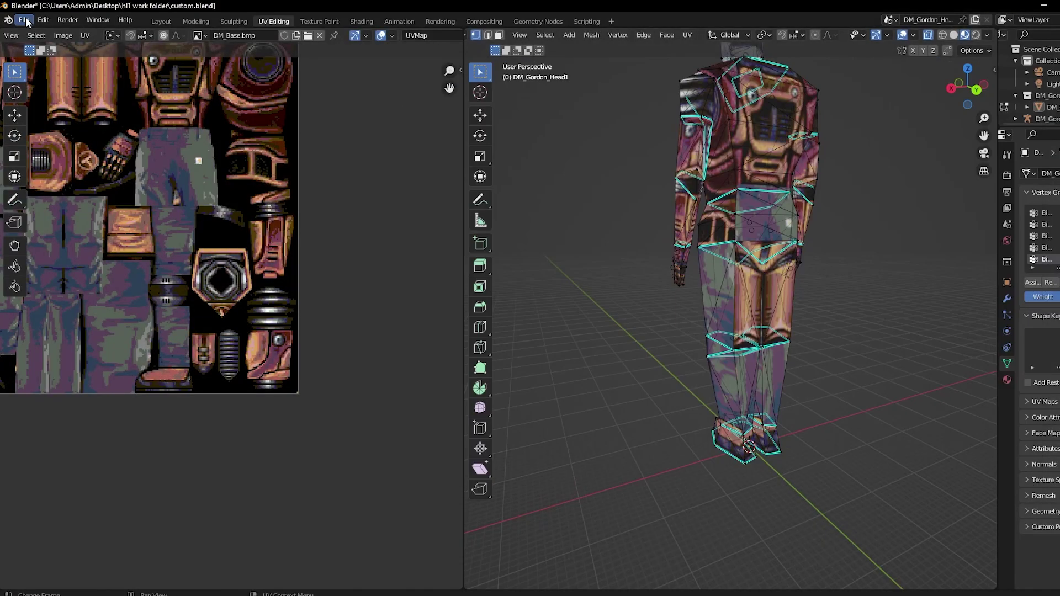
click(25, 21)
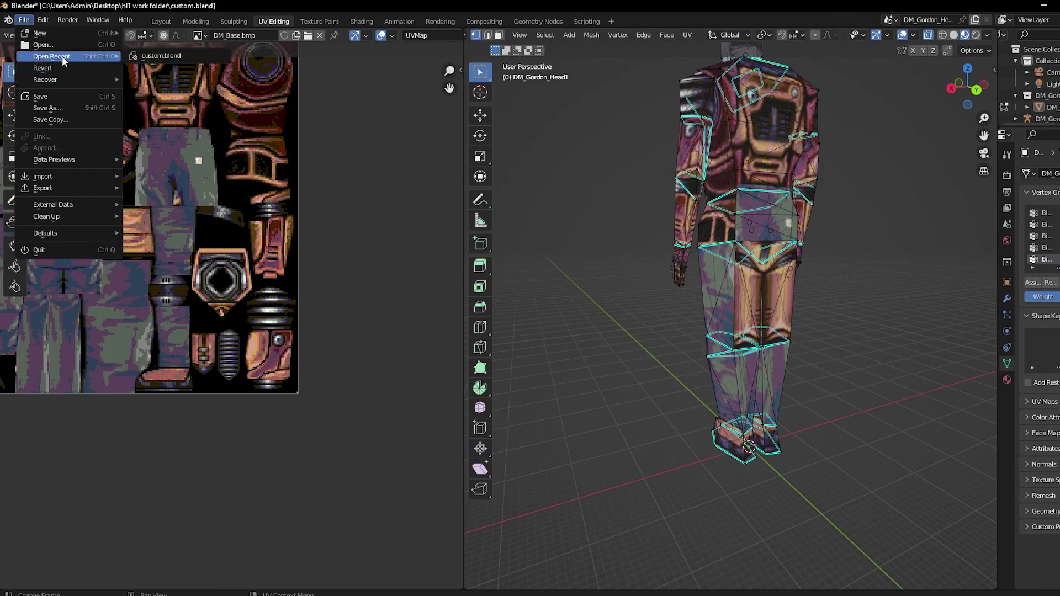
click(150, 56)
click(570, 329)
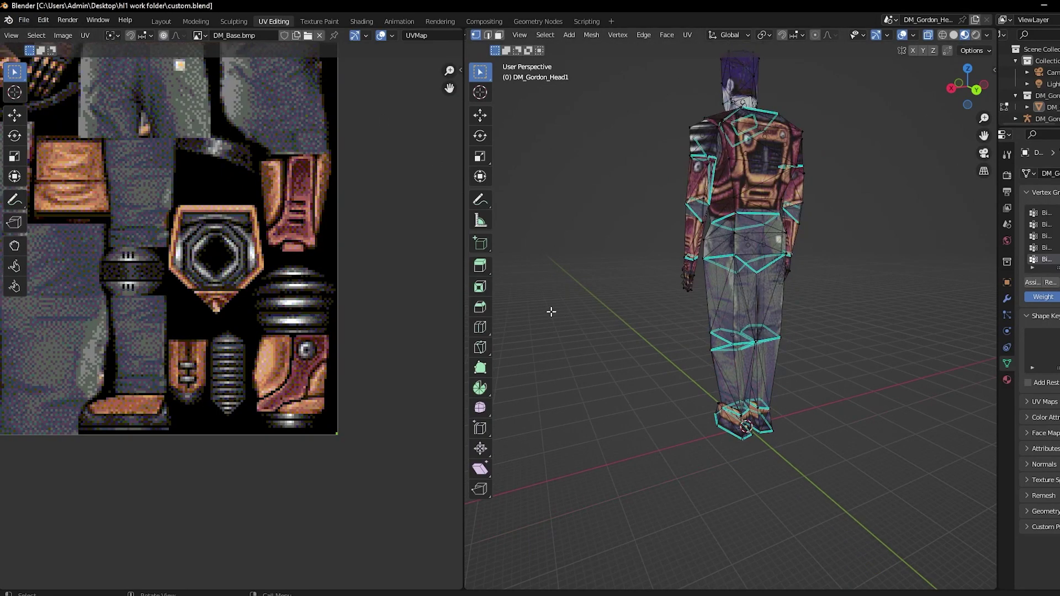
- Examine the dithered trousers on the model's legs in Object Mode from several sides and close up
scroll(763, 214, up, 2)
drag(813, 166, 727, 253)
key(Tab)
scroll(735, 243, down, 2)
scroll(727, 253, up, 3)
drag(687, 169, 798, 171)
drag(725, 217, 713, 415)
scroll(713, 416, up, 4)
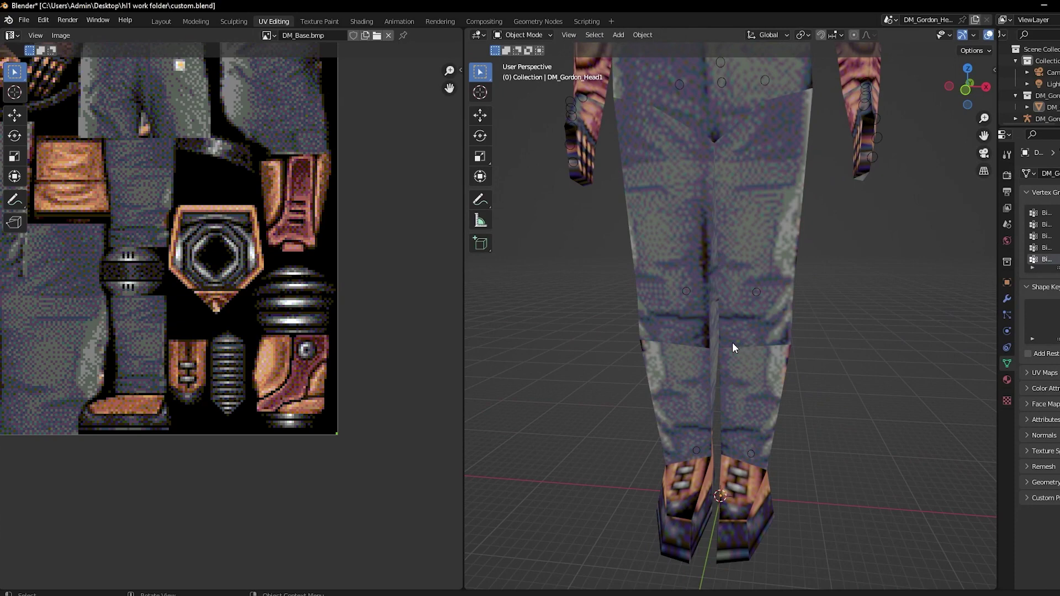
drag(736, 343, 683, 365)
- Select the shin and knee faces in Edit Mode to locate their UVs on the texture
key(Tab)
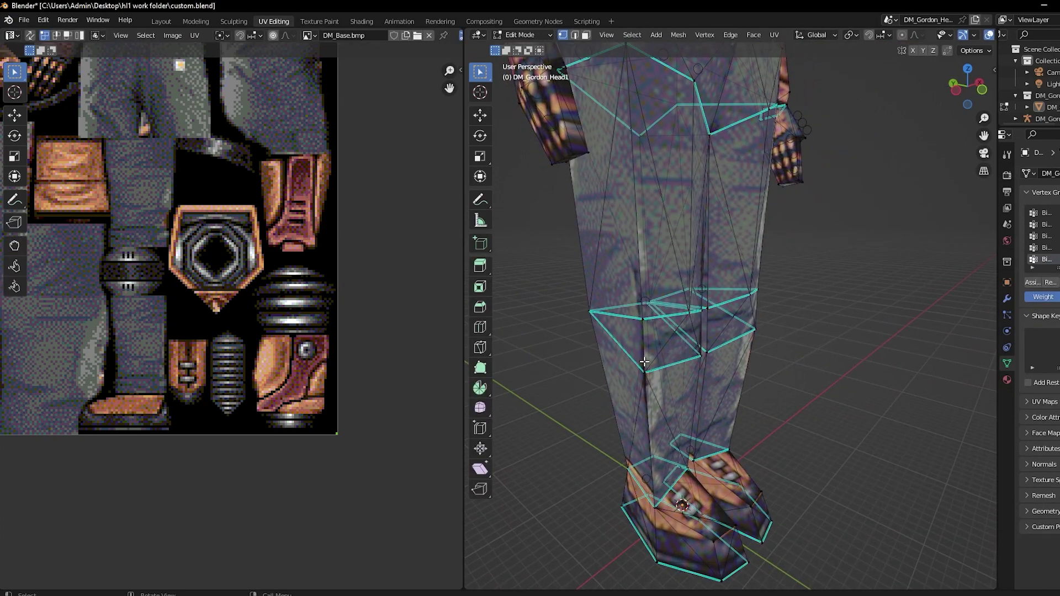
scroll(270, 281, down, 4)
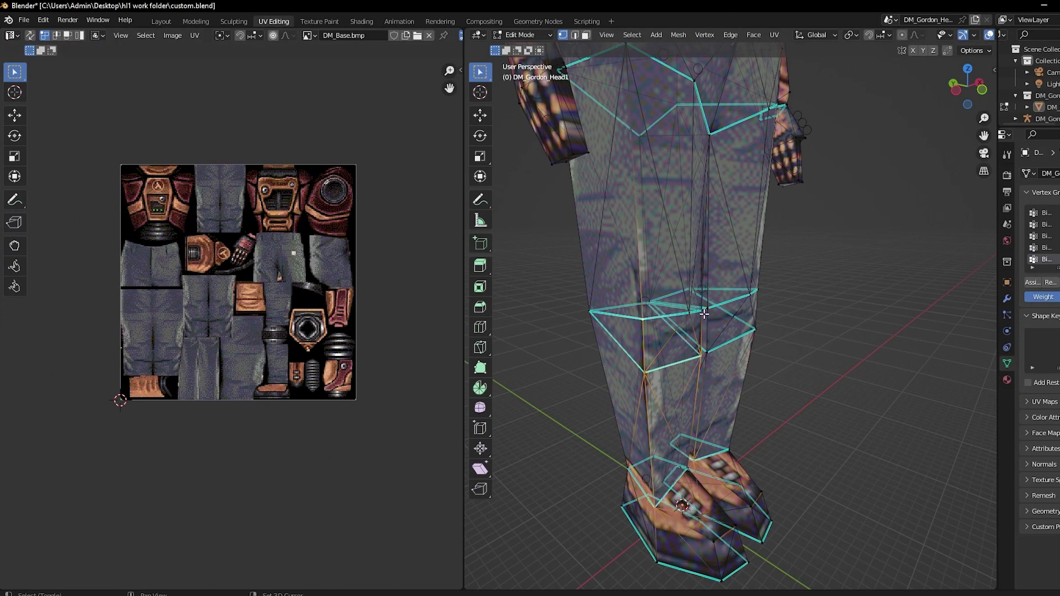
click(693, 460)
scroll(270, 287, up, 3)
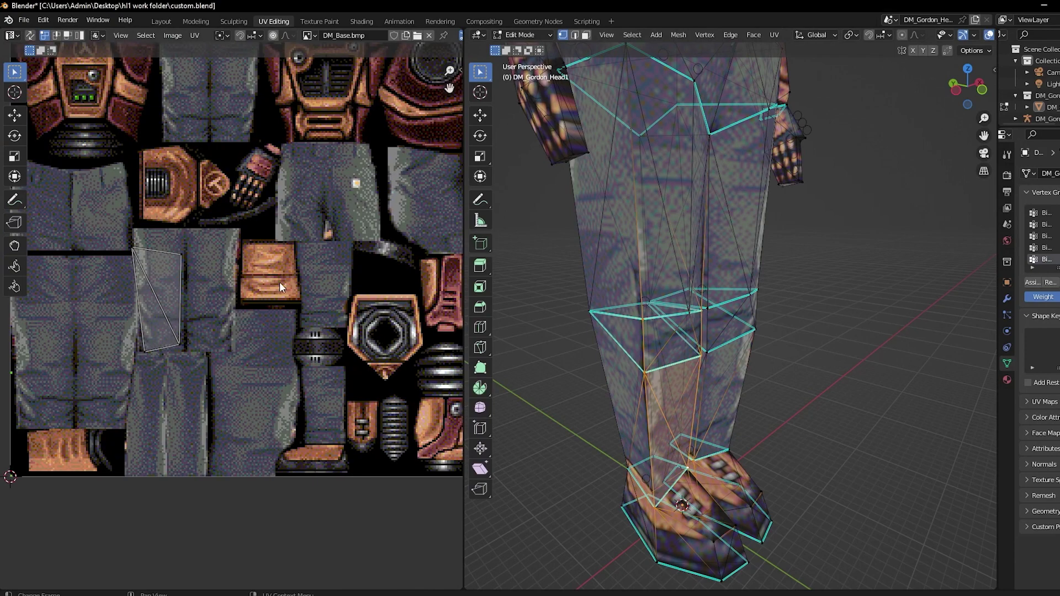
drag(701, 350, 647, 354)
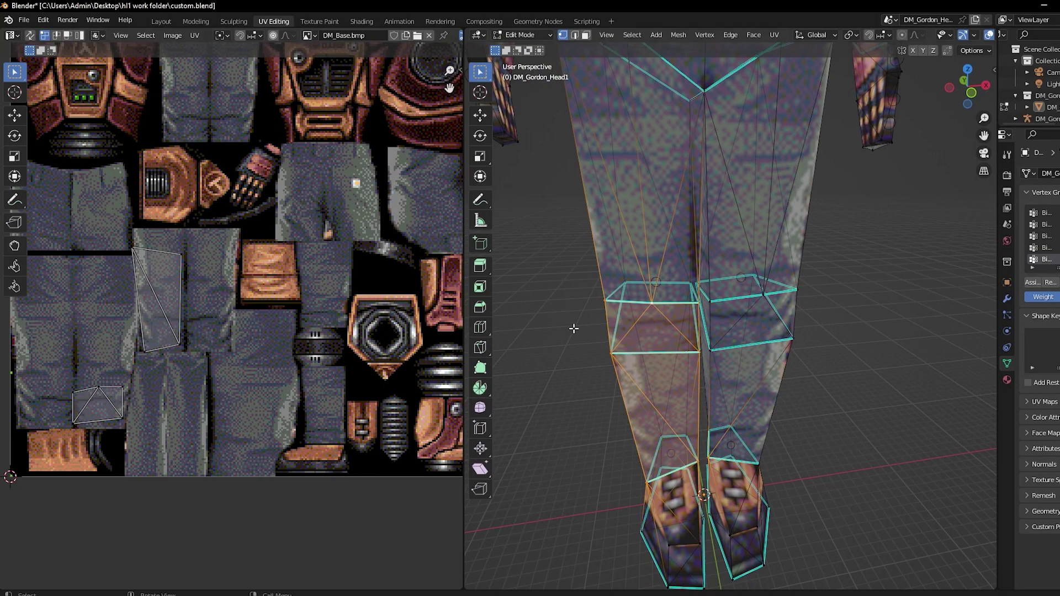
- Deselect the leg faces, check the model's back in Object Mode and select the rear waist and seat faces
click(568, 275)
scroll(576, 328, down, 4)
key(Tab)
drag(595, 301, 798, 302)
mouse_move(774, 266)
mouse_down()
mouse_move(748, 339)
mouse_move(694, 288)
mouse_move(780, 272)
mouse_up()
key(Tab)
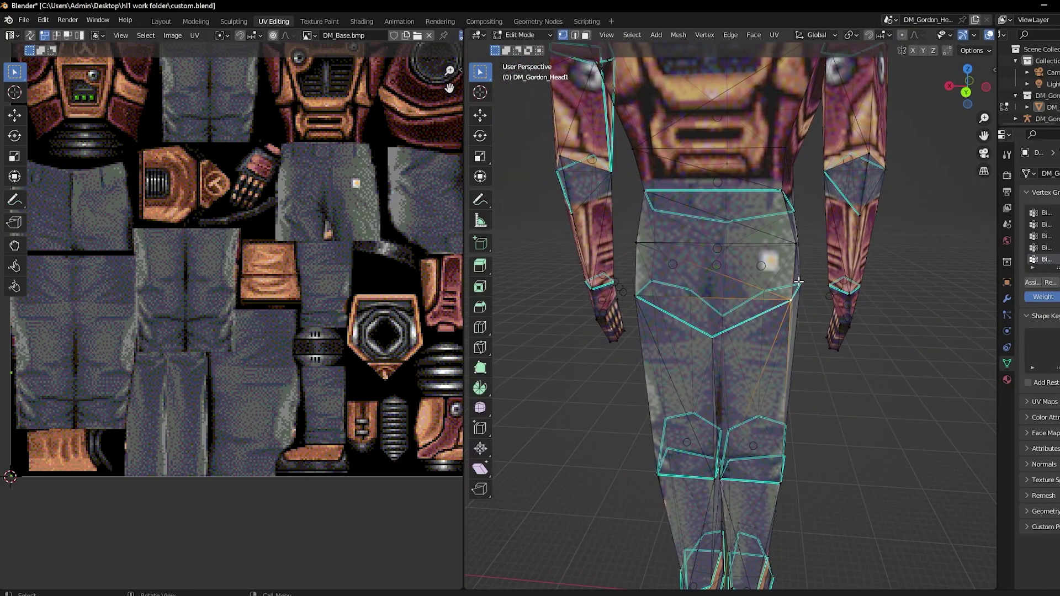
shift+click(795, 247)
shift+click(640, 243)
shift+click(636, 297)
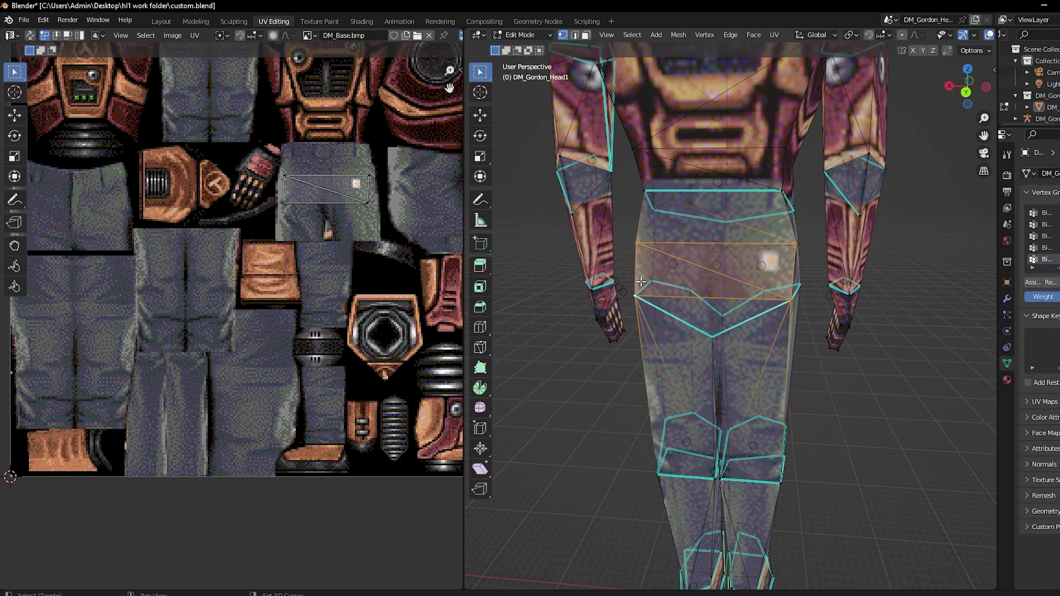
scroll(390, 190, up, 3)
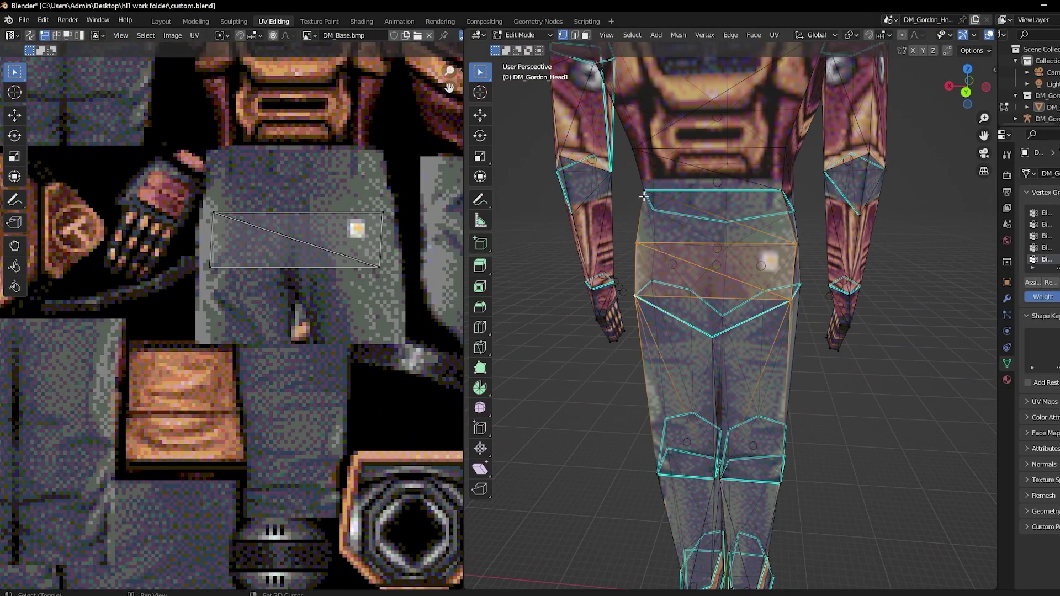
shift+click(645, 193)
shift+click(779, 189)
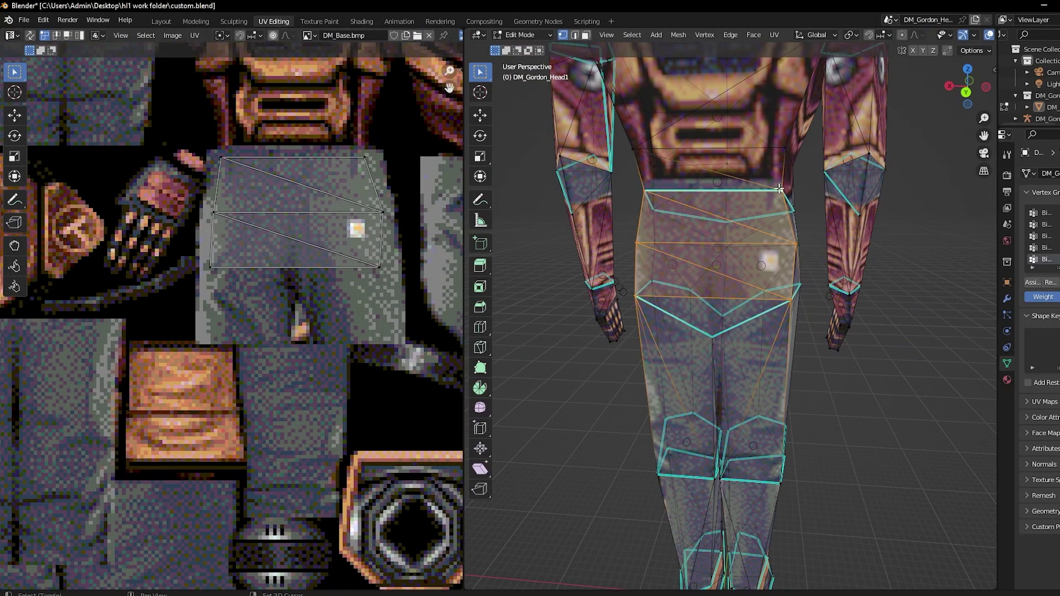
- Scale up the UVs of the rear waist and seat faces on the trouser back and check the result in Object Mode
scroll(359, 190, up, 1)
drag(443, 191, 342, 264)
scroll(332, 261, up, 2)
scroll(243, 231, down, 2)
drag(100, 144, 348, 372)
key(s)
click(331, 305)
key(Tab)
drag(559, 257, 853, 304)
click(754, 248)
drag(754, 248, 860, 262)
- Select the triangular face at the back of the elbow and locate its UV on the texture
key(Tab)
click(816, 252)
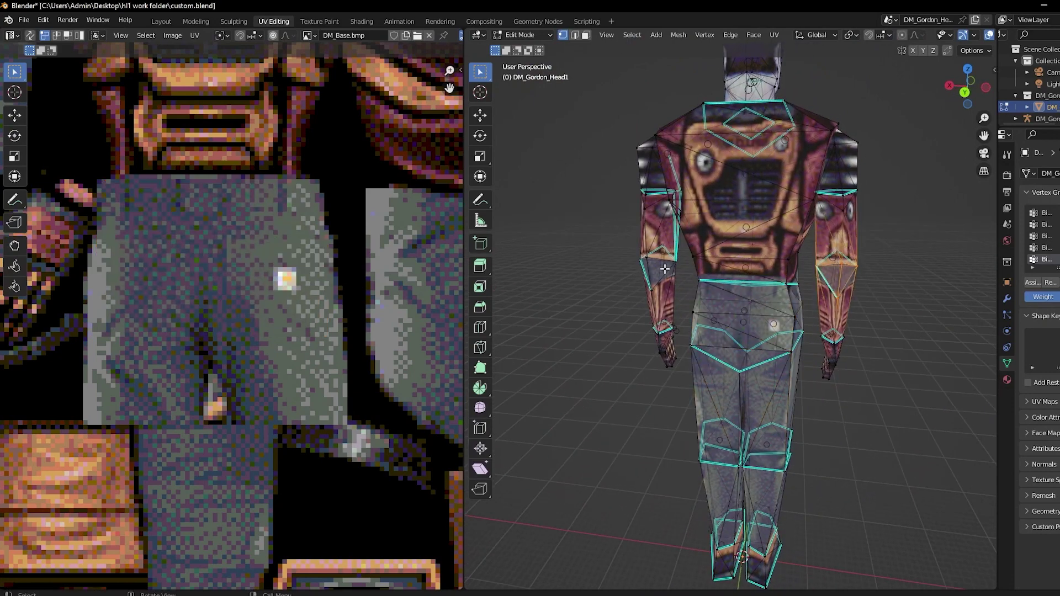
scroll(376, 268, down, 5)
scroll(388, 281, up, 5)
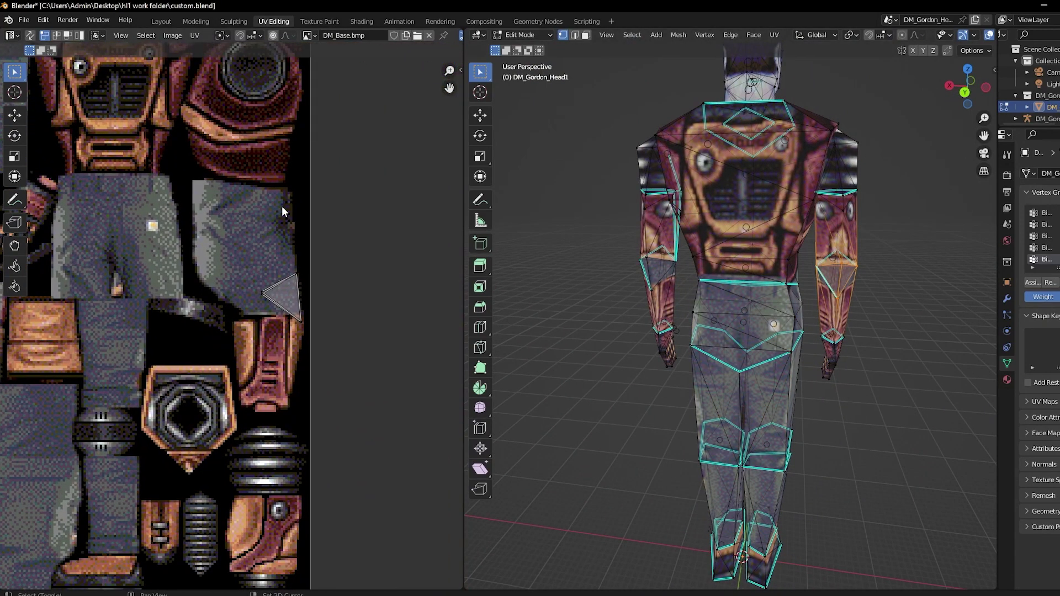
- Inspect the elbow triangle's UV on the texture and review the model from the front in Object Mode
scroll(316, 250, up, 4)
scroll(358, 247, right, 3)
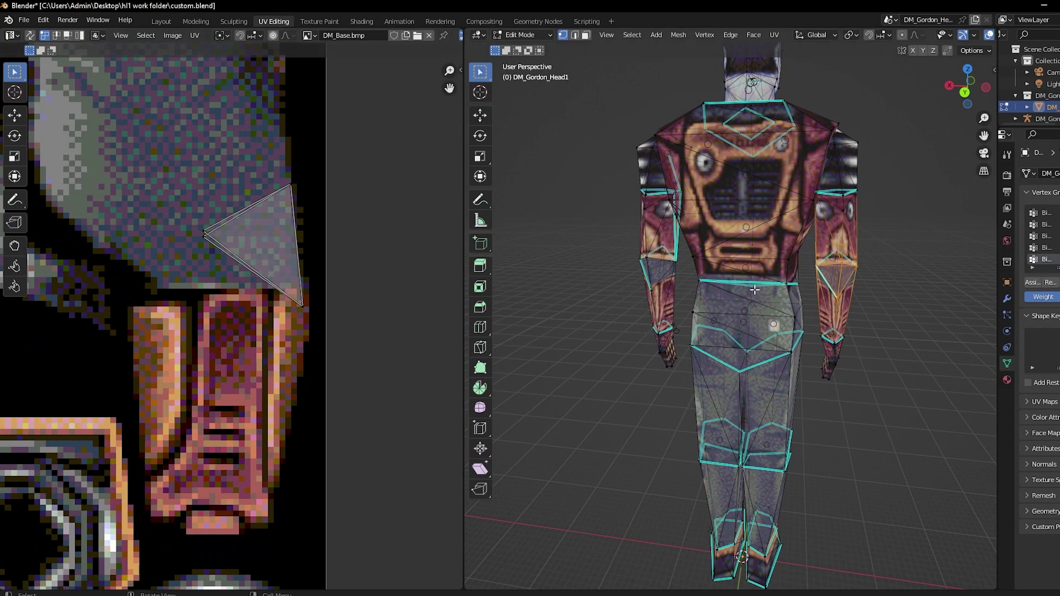
scroll(632, 252, up, 2)
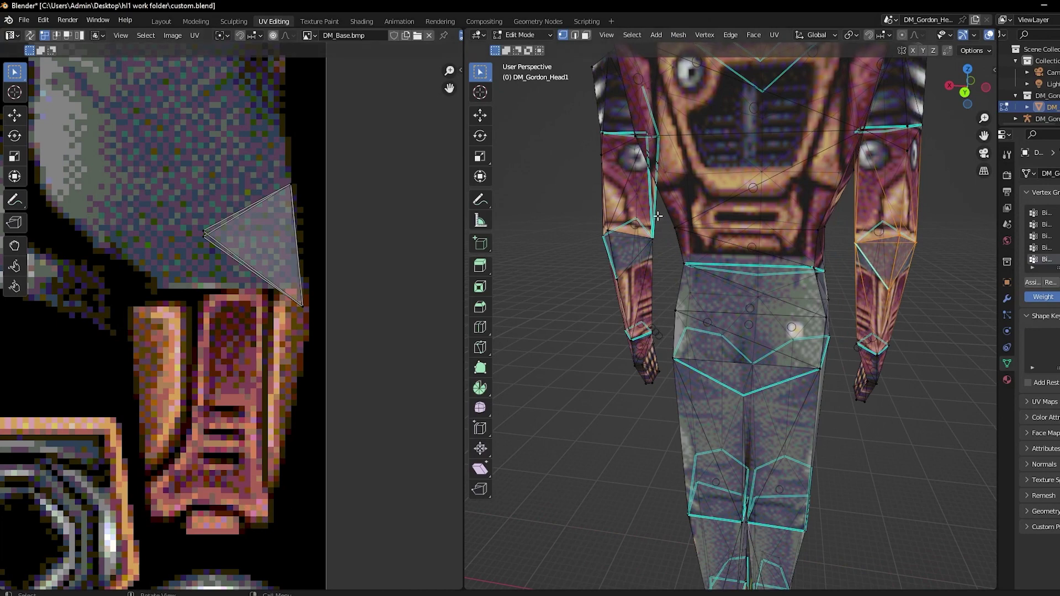
click(569, 253)
drag(617, 247, 771, 266)
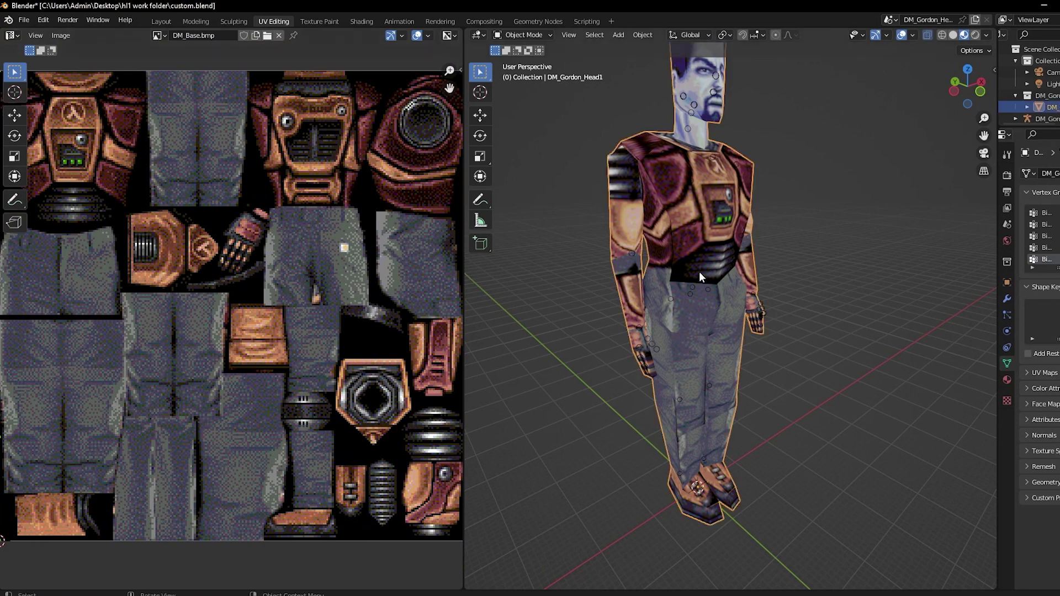
- Examine the head up close in Object Mode and Edit Mode
drag(682, 99, 651, 243)
scroll(650, 243, up, 4)
scroll(611, 205, up, 2)
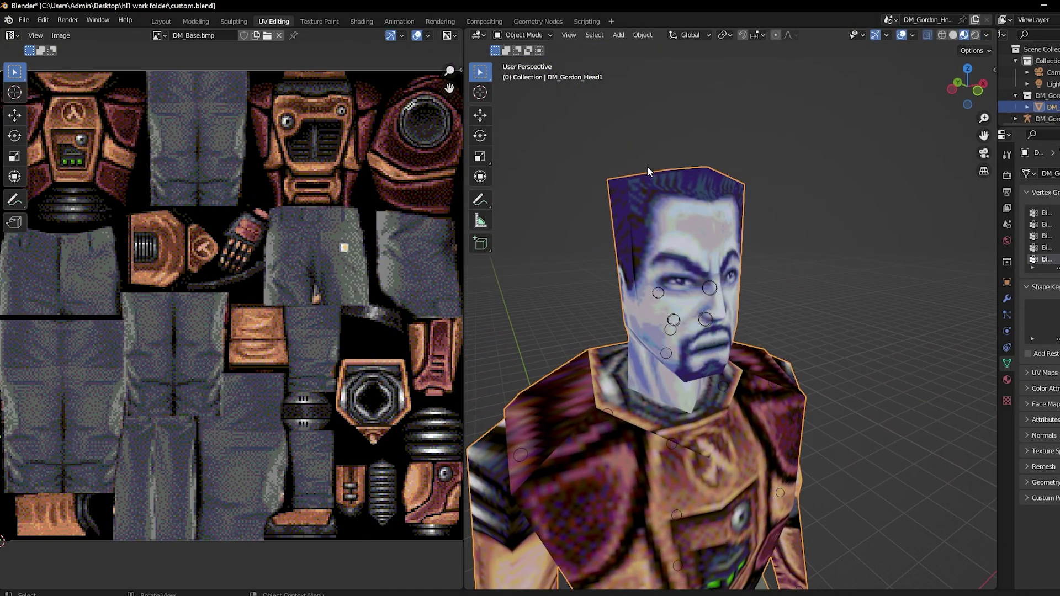
key(Tab)
drag(648, 178, 772, 200)
key(Tab)
scroll(703, 288, down, 5)
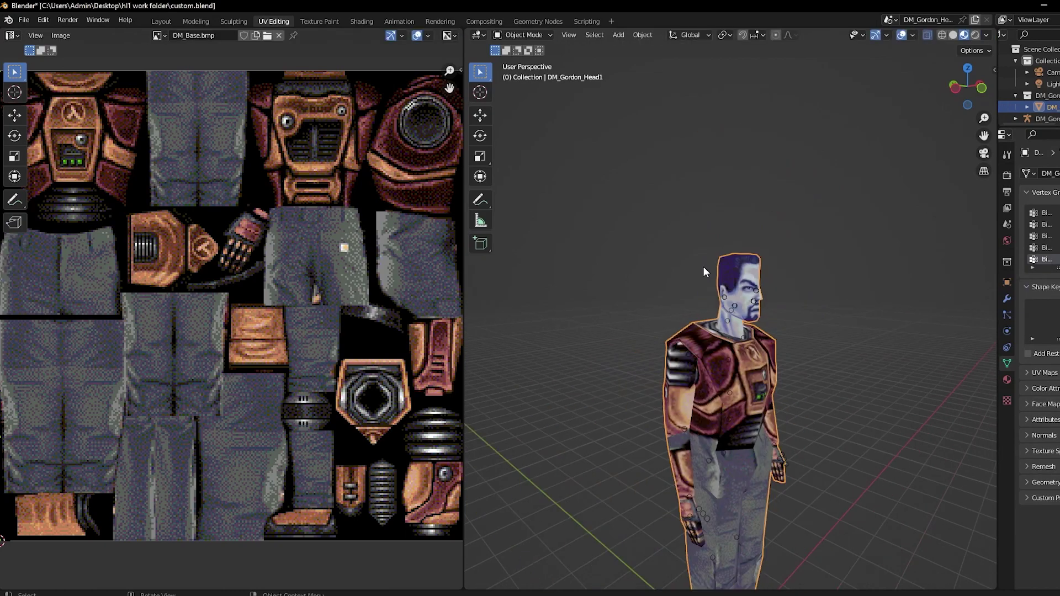
- Select the knee and shin faces of both legs in Edit Mode to show their UVs
drag(705, 300, 712, 241)
click(792, 292)
drag(792, 296, 823, 309)
key(Tab)
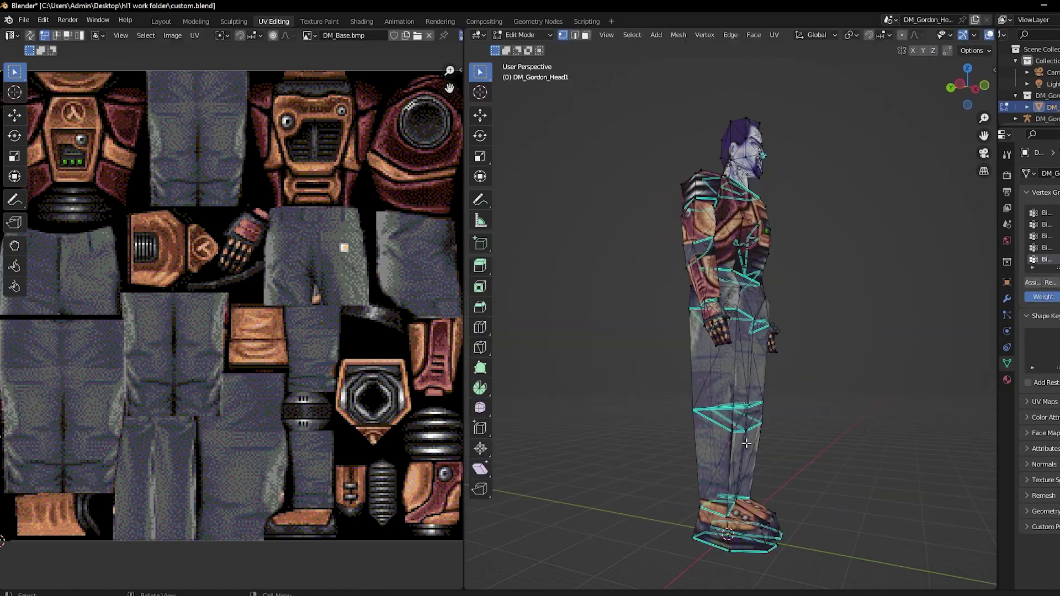
click(984, 87)
scroll(729, 343, up, 4)
drag(547, 355, 729, 547)
drag(735, 486, 790, 508)
- Move the outer top UV vertex of the upper leg island inward along X, off the trouser texture's edge
drag(206, 441, 284, 366)
scroll(284, 367, up, 2)
scroll(336, 420, up, 1)
click(173, 166)
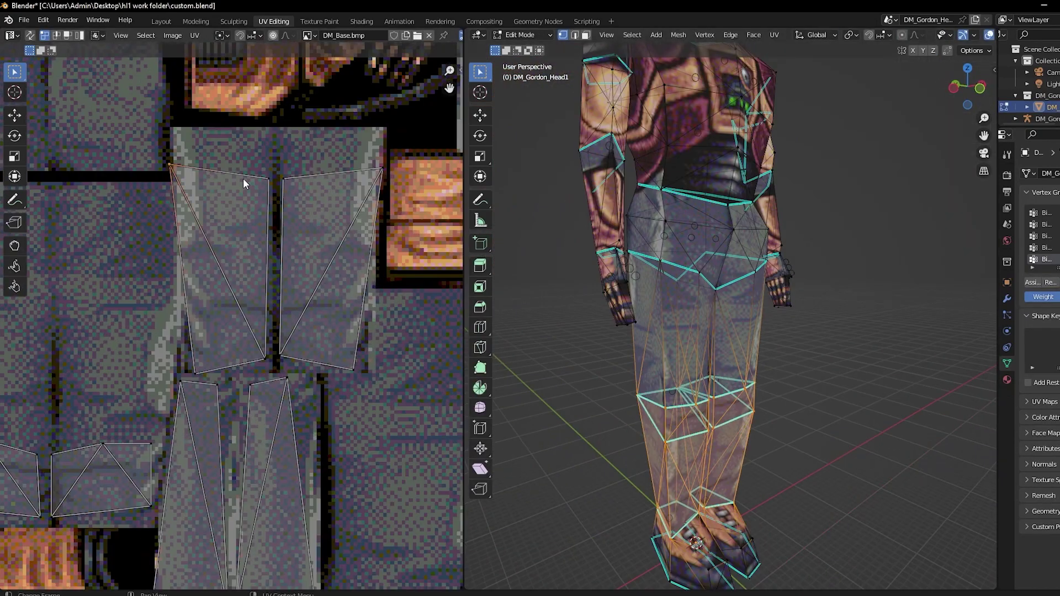
key(g)
key(x)
click(253, 179)
scroll(238, 326, down, 2)
scroll(218, 331, up, 3)
- Shift the outer UV vertices of the lower leg islands horizontally onto the trouser fabric and return to Object Mode
drag(159, 344, 301, 464)
key(g)
key(x)
scroll(232, 323, down, 2)
click(276, 475)
key(g)
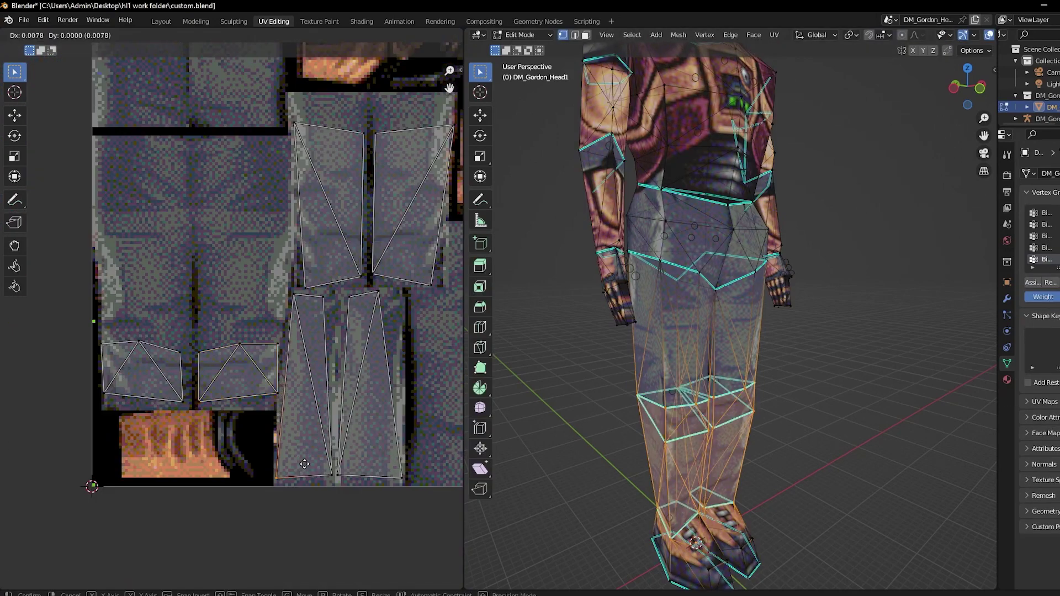
key(Tab)
key(Tab)
click(306, 300)
key(g)
key(Tab)
- Examine the back of the waist and legs in Object Mode and Edit Mode
drag(552, 326, 778, 344)
scroll(777, 343, up, 3)
key(Tab)
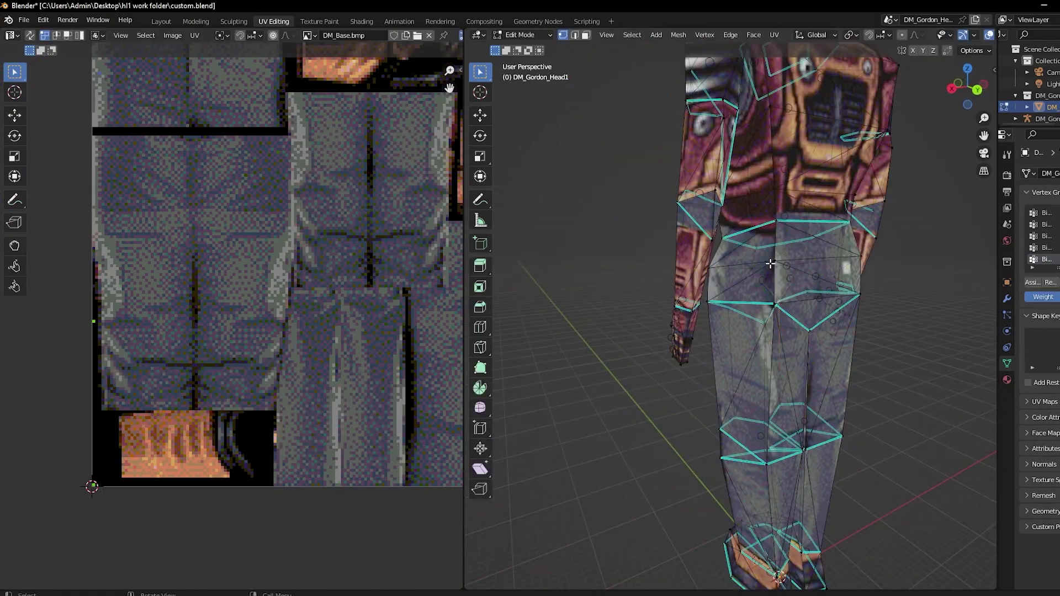
key(Tab)
key(Tab)
- Widen the 3D view, select the hip faces with X-ray, scale their UVs on the trouser texture and return to Object Mode
drag(464, 332, 377, 332)
drag(391, 134, 387, 134)
key(alt+z)
drag(878, 298, 851, 310)
scroll(296, 236, down, 3)
scroll(256, 247, up, 5)
key(s)
click(255, 249)
scroll(232, 248, down, 2)
scroll(331, 248, up, 3)
key(s)
key(Tab)
- Review the adjusted trousers from around the model, switch to the Layout workspace and select the model
drag(522, 310, 784, 286)
scroll(787, 326, down, 3)
click(788, 326)
click(165, 21)
scroll(353, 221, up, 2)
drag(353, 221, 572, 224)
click(468, 223)
- Select linked geometry in Edit Mode, apply Shrink/Fatten to it and return to Object Mode
key(Tab)
key(l)
scroll(573, 224, down, 1)
key(alt+s)
click(592, 173)
drag(592, 173, 509, 165)
key(Tab)
- Put the skeleton into Edit Mode and move a bone beside the hand
click(414, 301)
scroll(415, 301, up, 4)
drag(319, 155, 442, 149)
click(69, 36)
key(Tab)
drag(709, 270, 542, 330)
click(499, 338)
key(g)
click(527, 325)
scroll(603, 286, up, 2)
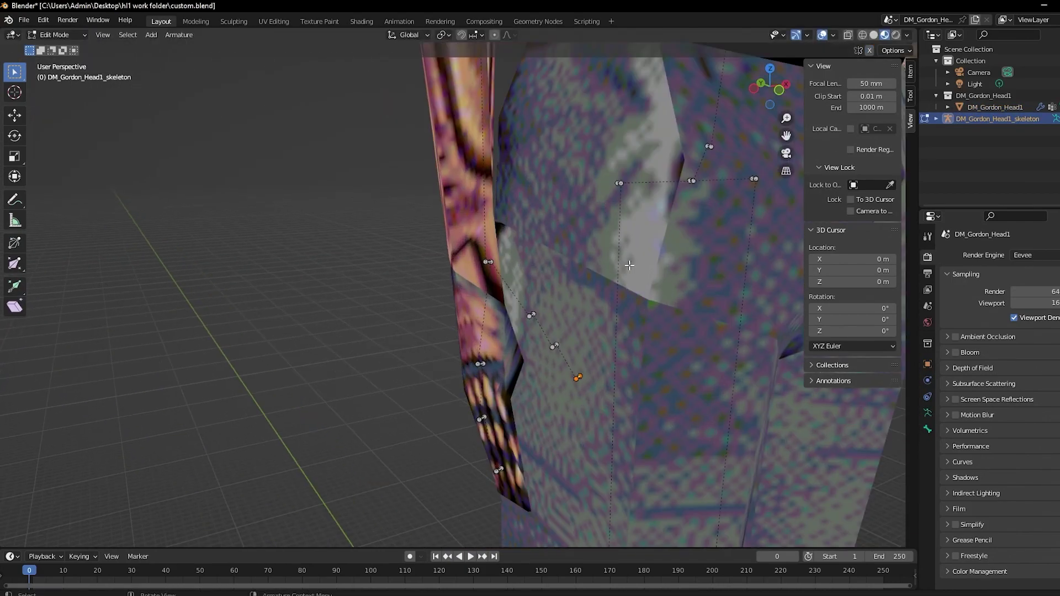
- Reposition the thumb bones relative to the hand in the left side view
drag(563, 261, 580, 232)
click(758, 90)
drag(727, 283, 591, 315)
click(757, 88)
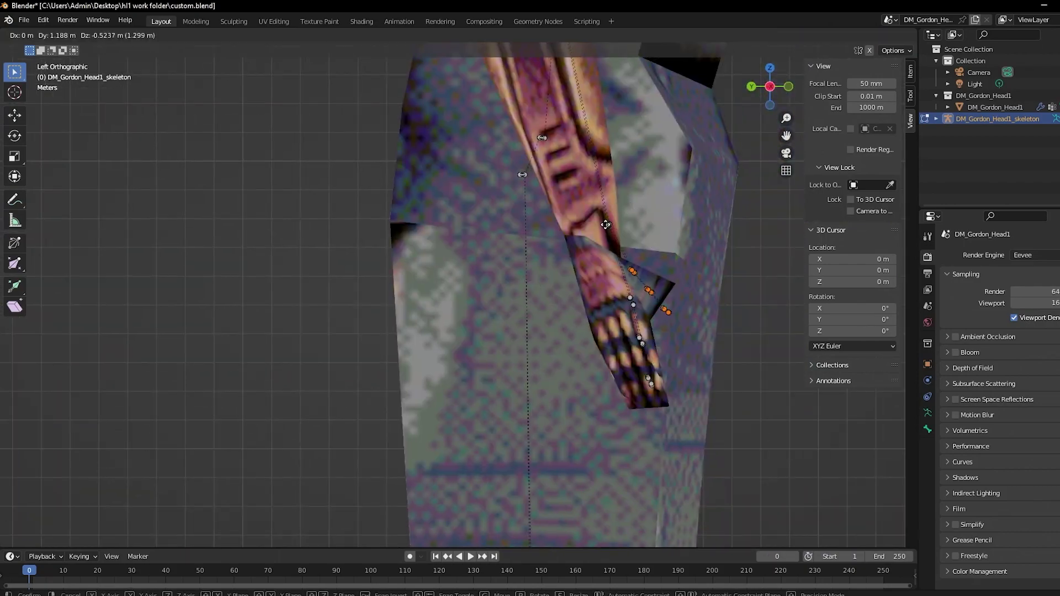
scroll(668, 276, up, 2)
key(g)
click(701, 381)
scroll(710, 383, down, 2)
drag(710, 383, 663, 312)
- Move the next bone in side view, shift another along the Y axis and return the skeleton to Object Mode
click(759, 86)
click(526, 236)
drag(541, 235, 563, 221)
key(g)
click(498, 236)
scroll(499, 237, down, 3)
click(541, 177)
key(g)
key(y)
click(565, 175)
key(Tab)
scroll(565, 221, down, 3)
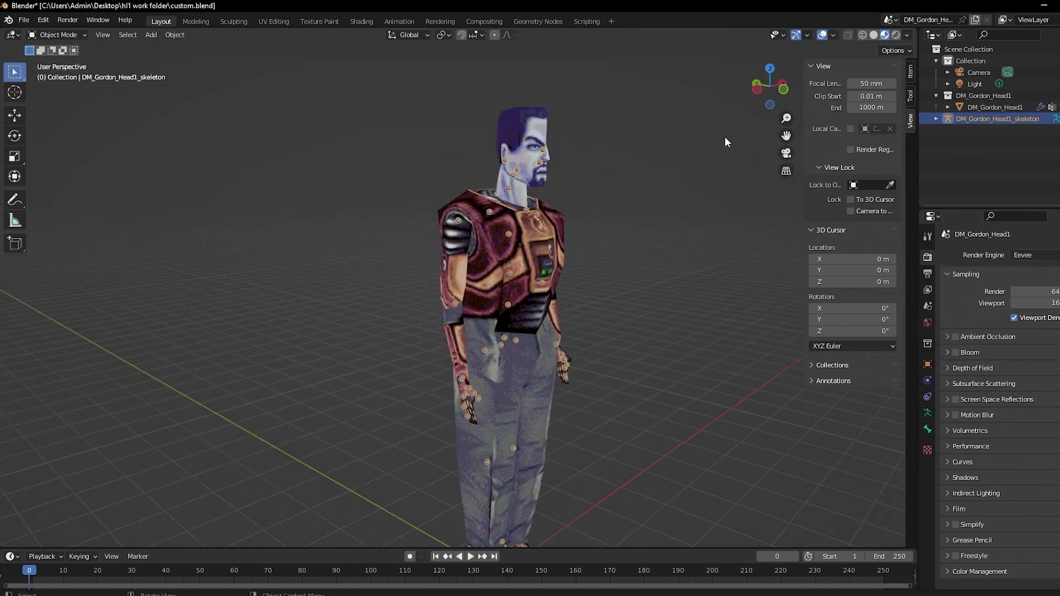
- Select the body mesh and check it from the front in Edit Mode and Object Mode
click(757, 87)
click(513, 232)
key(Tab)
scroll(552, 220, down, 4)
scroll(568, 193, up, 4)
key(Tab)
scroll(497, 237, up, 4)
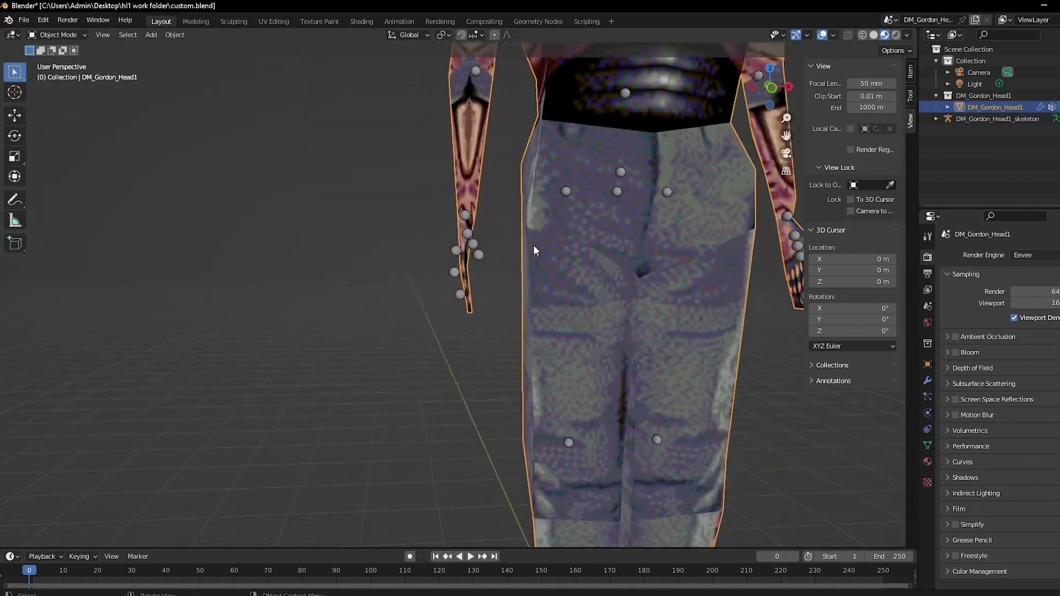
- Select the hand vertices in Edit Mode, scale them along the X axis and return to Object Mode
click(473, 263)
key(Tab)
click(778, 88)
drag(645, 273, 617, 347)
drag(291, 269, 309, 334)
scroll(504, 293, up, 2)
key(s)
key(x)
click(499, 293)
key(Tab)
- Deselect the mesh, review the whole model and save custom.blend
scroll(663, 276, down, 2)
click(695, 272)
drag(695, 271, 539, 218)
click(23, 20)
click(42, 99)
- Set the Source Engine export path to the hl1 work folder and the export format to SMD
click(928, 306)
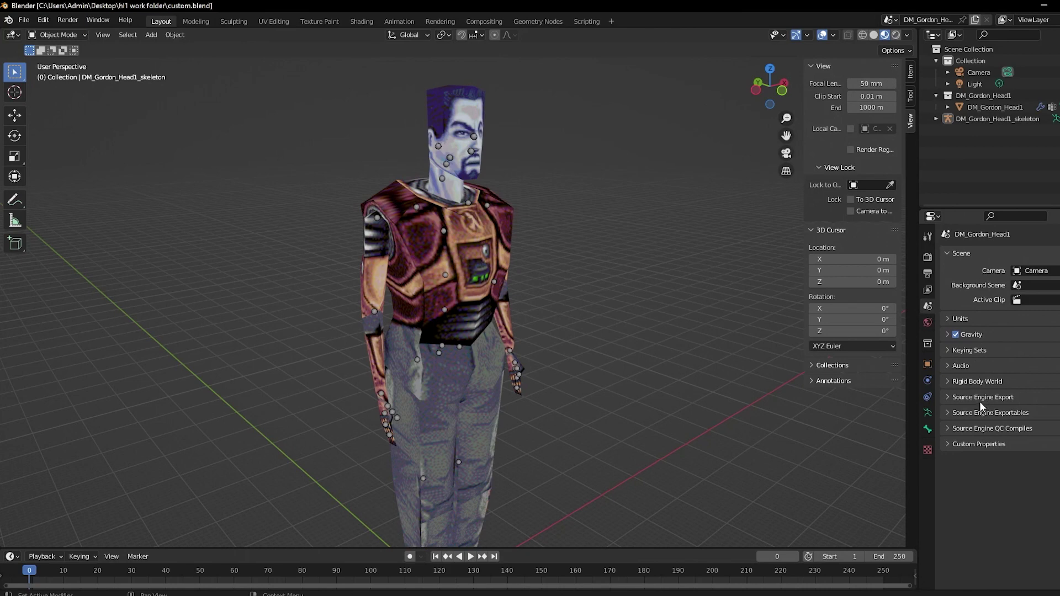
click(978, 396)
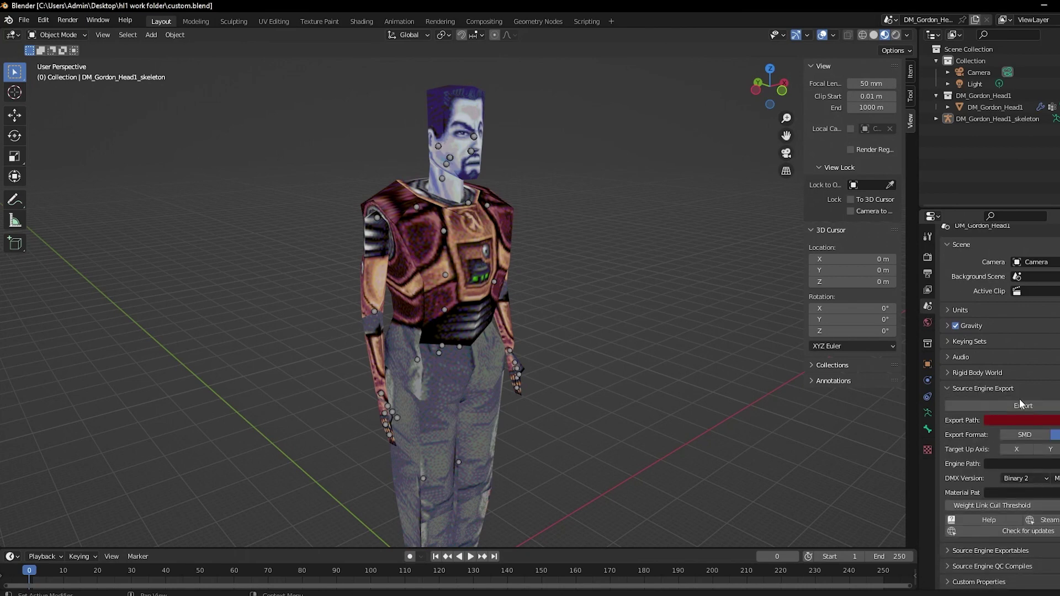
click(1027, 406)
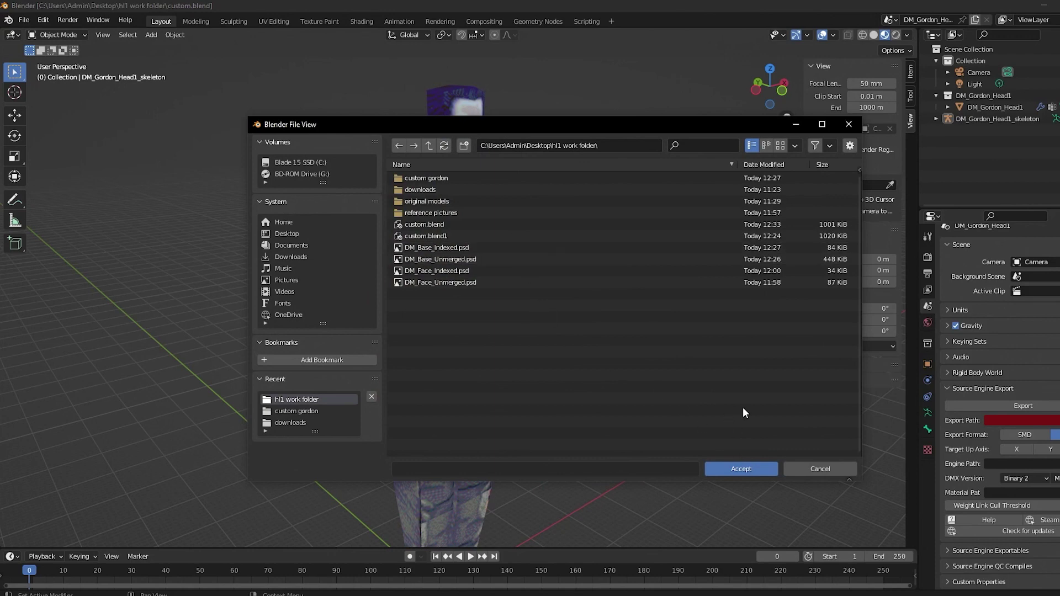
click(760, 467)
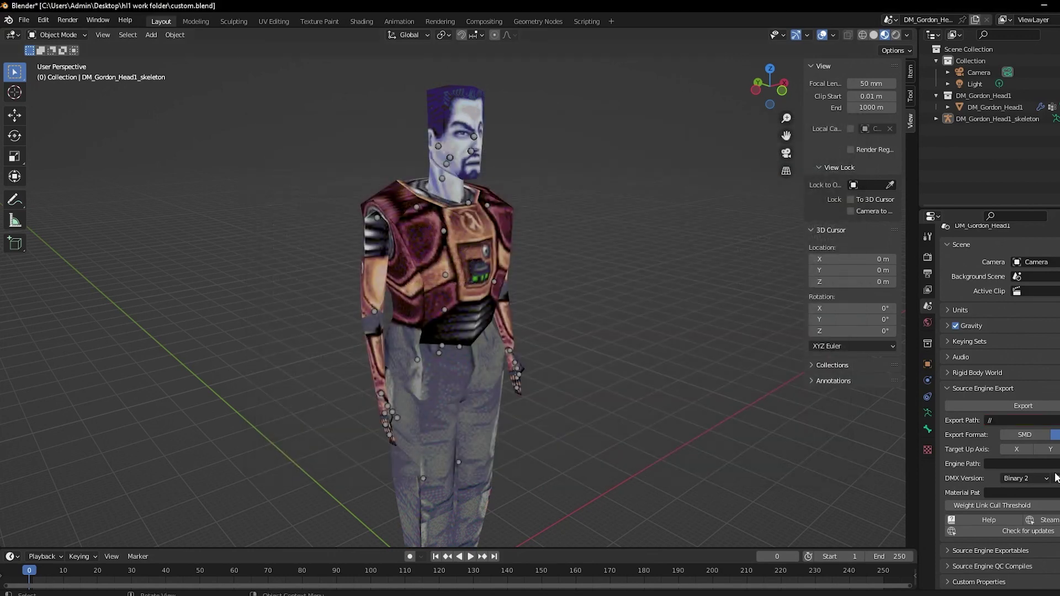
click(1039, 436)
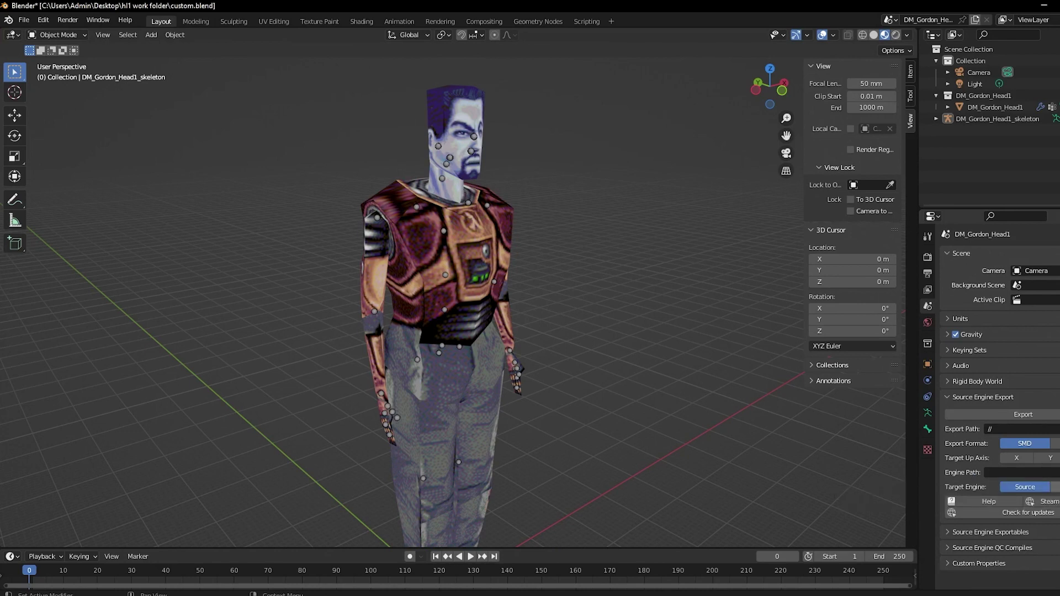
- Switch the target engine from Source to the other engine option and recheck the export folder
click(1056, 487)
click(1057, 429)
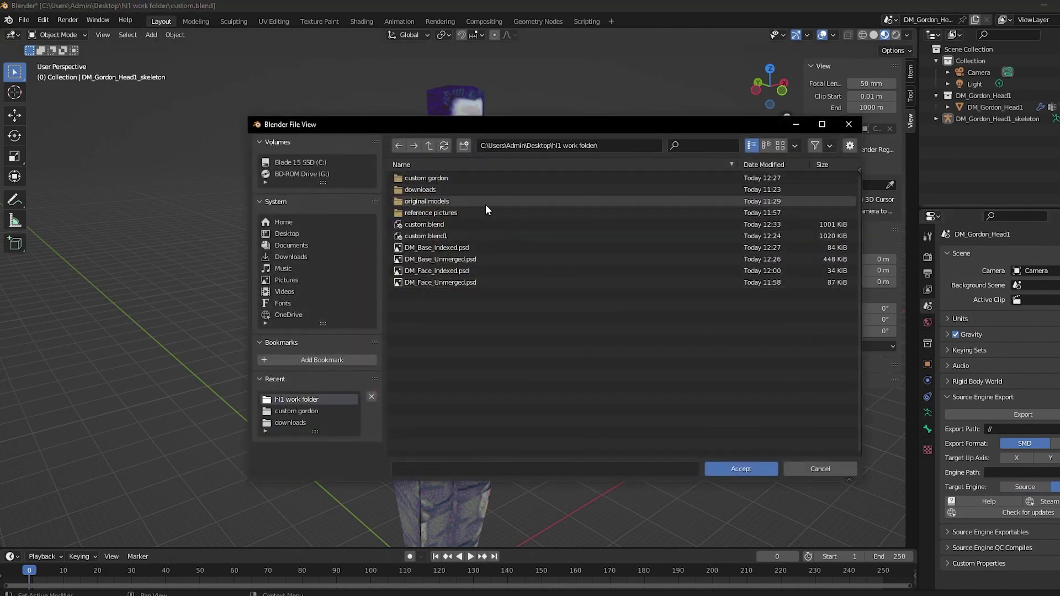
click(821, 469)
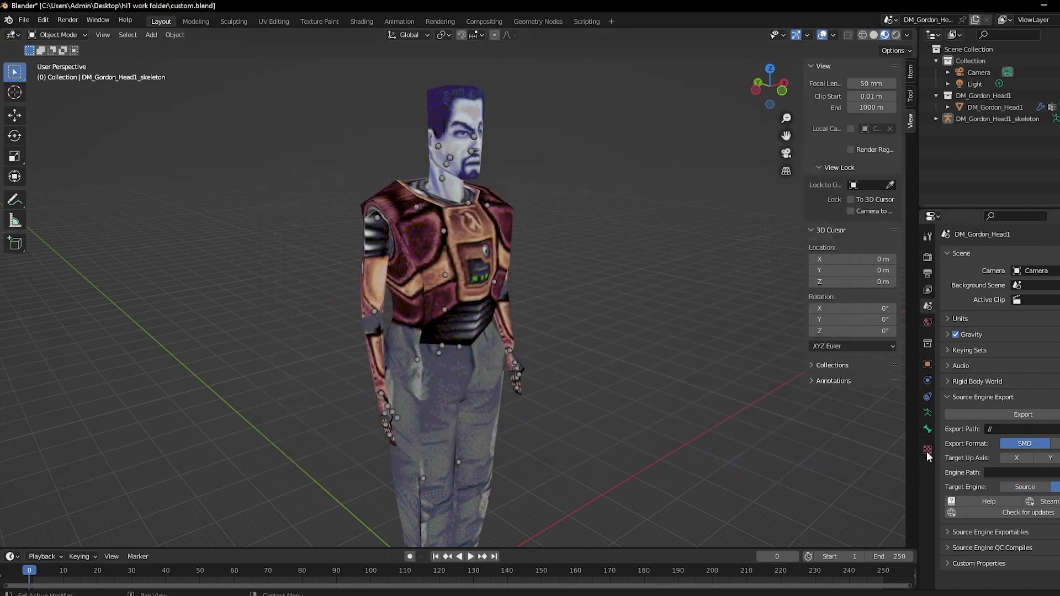
- Export the scene in Source Engine format as an SMD file
click(23, 20)
mouse_move(72, 188)
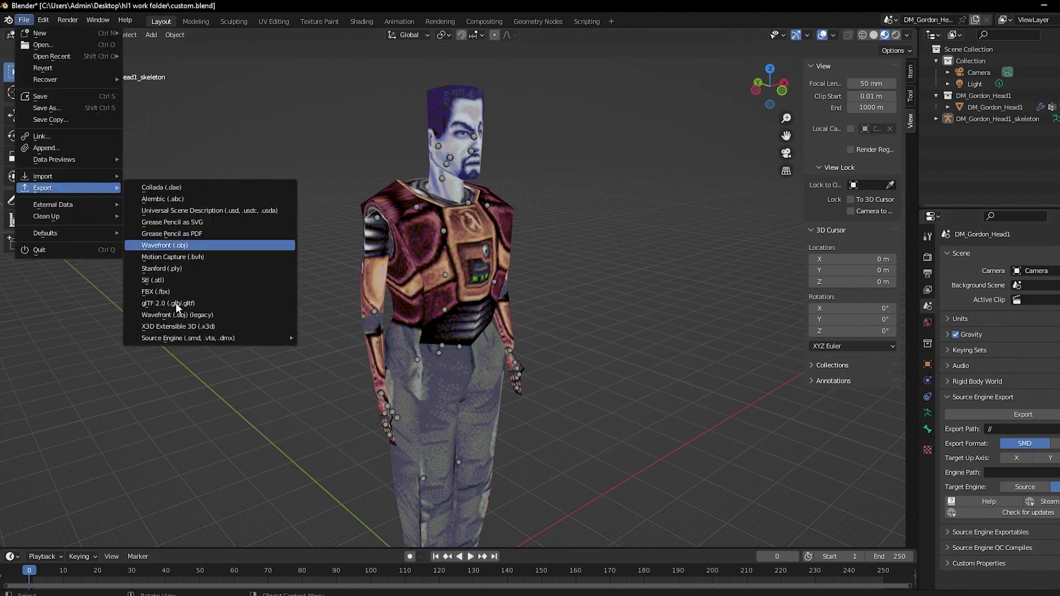
mouse_move(207, 338)
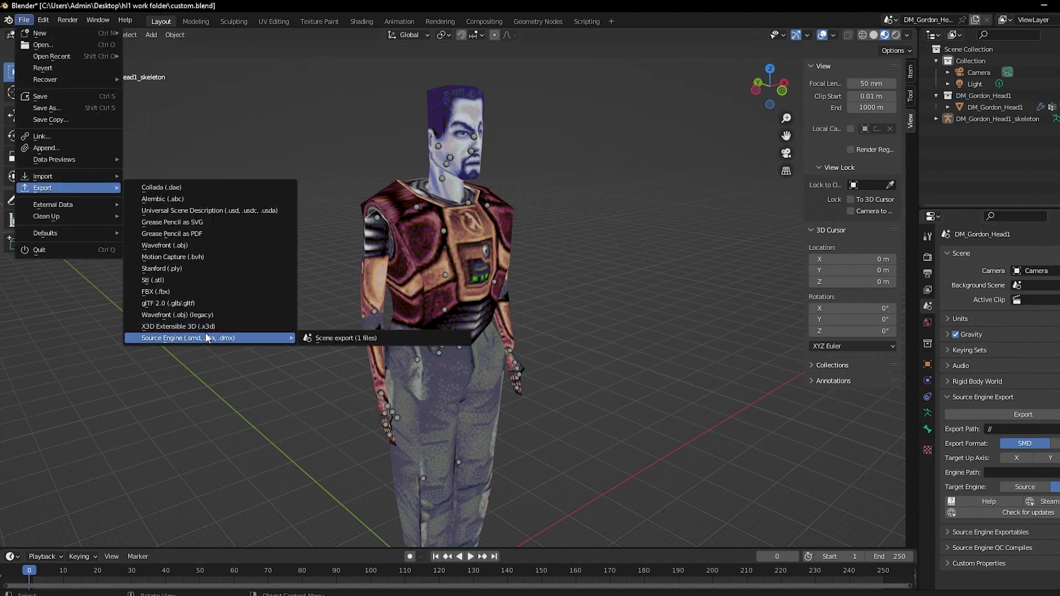
click(304, 338)
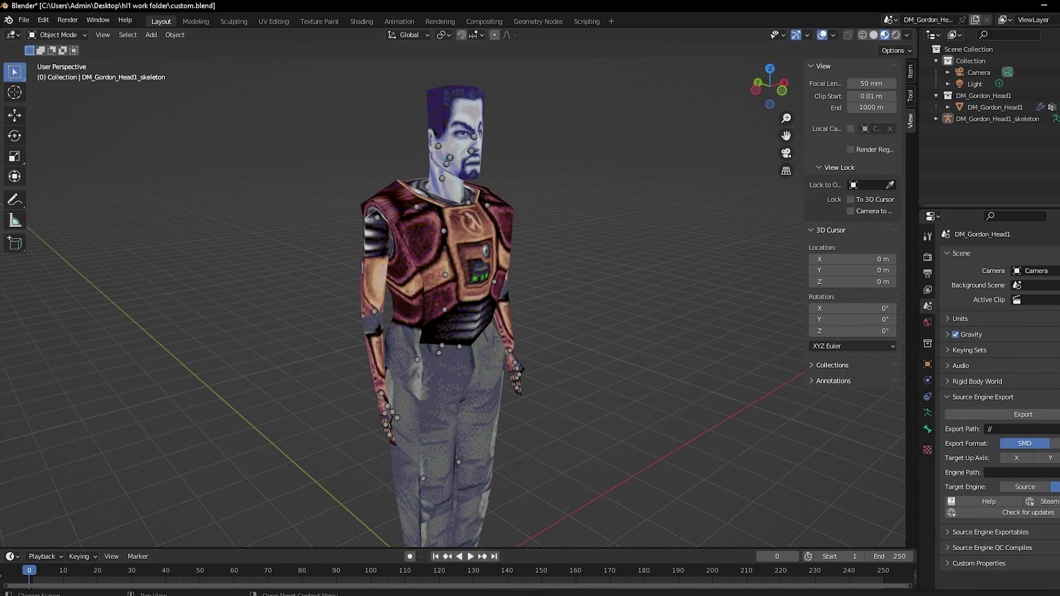
- Switch to File Explorer, go up to the hl1 work folder and duplicate the exported DM_Gordon_Head1.smd
click(87, 595)
mouse_move(110, 552)
click(74, 539)
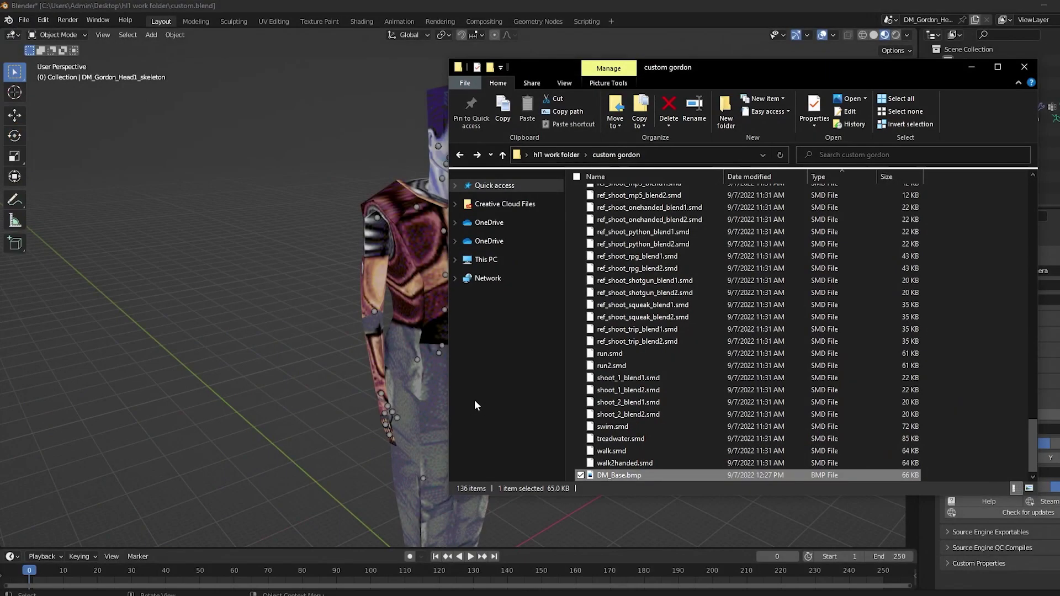
key(alt+Up)
click(682, 317)
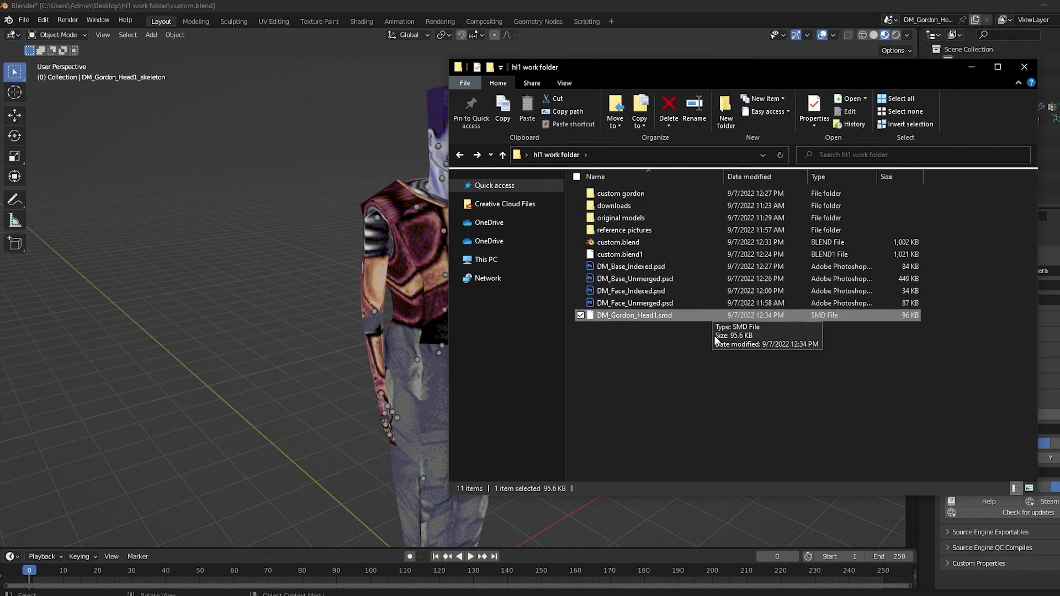
key(ctrl+c)
key(ctrl+v)
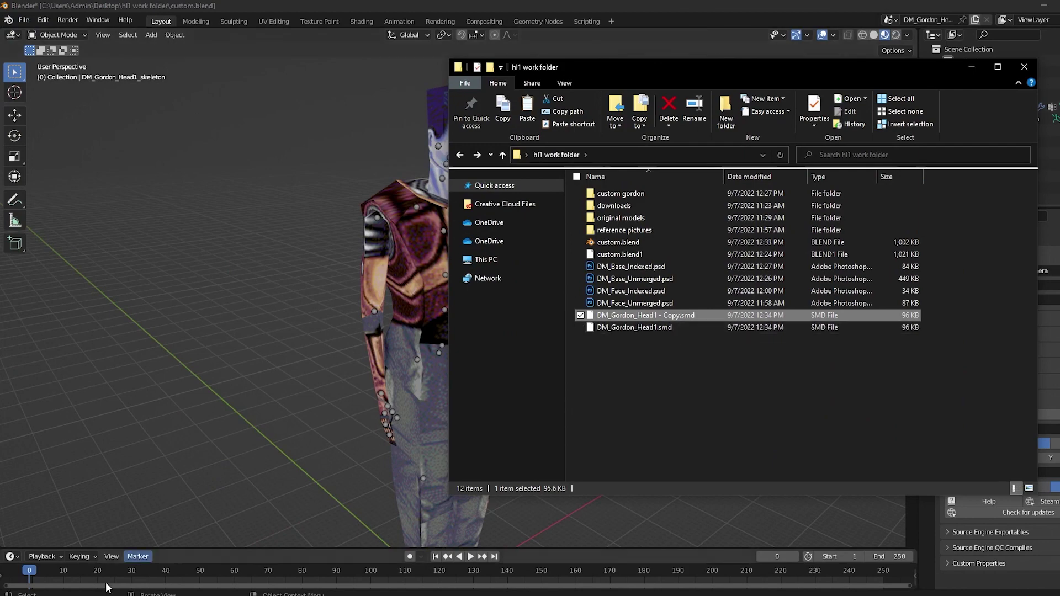
- Open the custom gordon folder in a separate File Explorer window and place it beside the hl1 work folder window
mouse_move(154, 568)
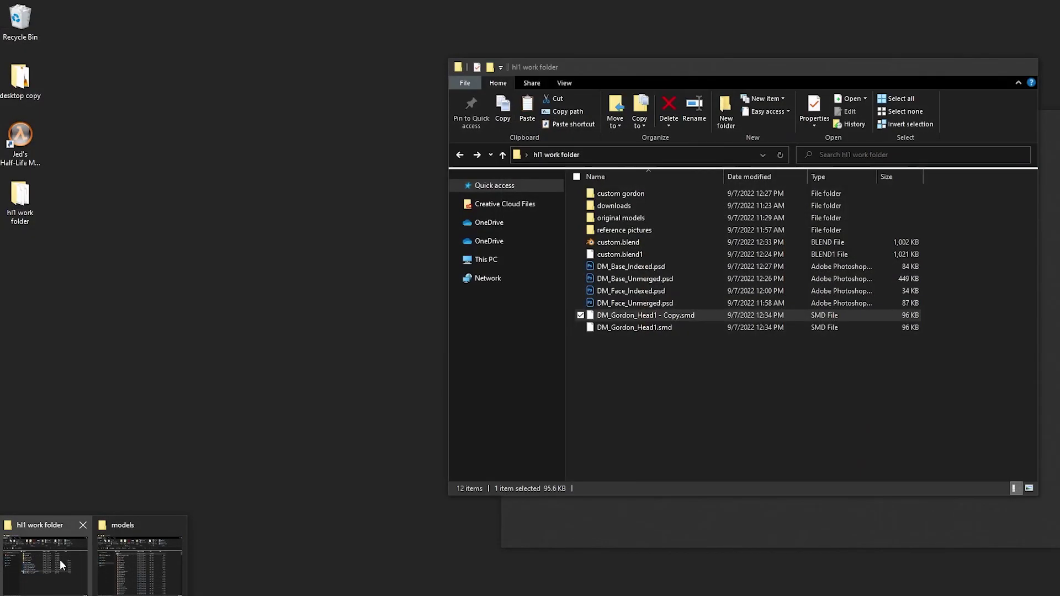
click(125, 552)
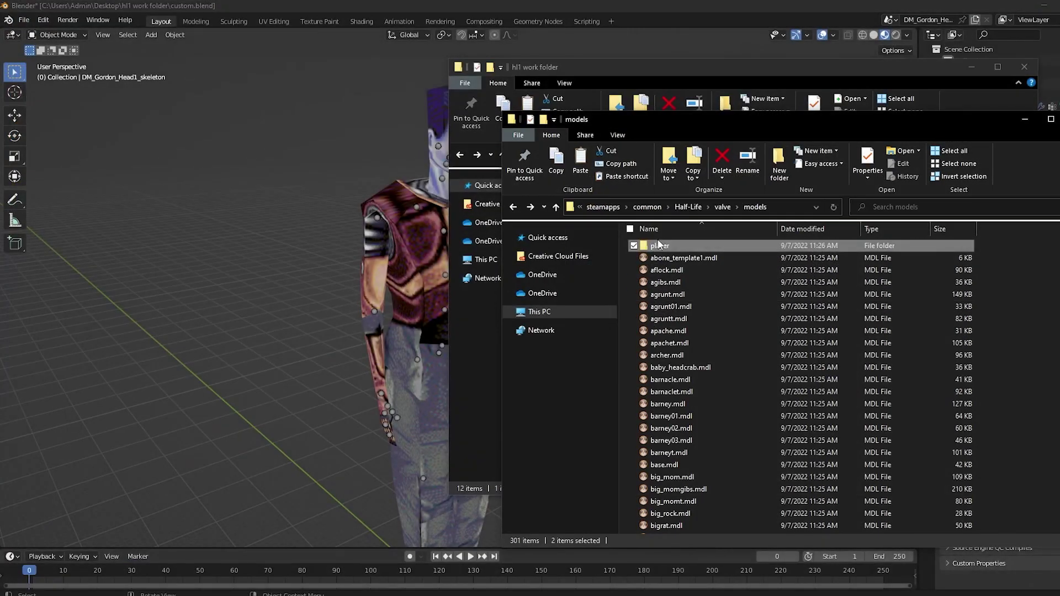
drag(631, 69, 484, 56)
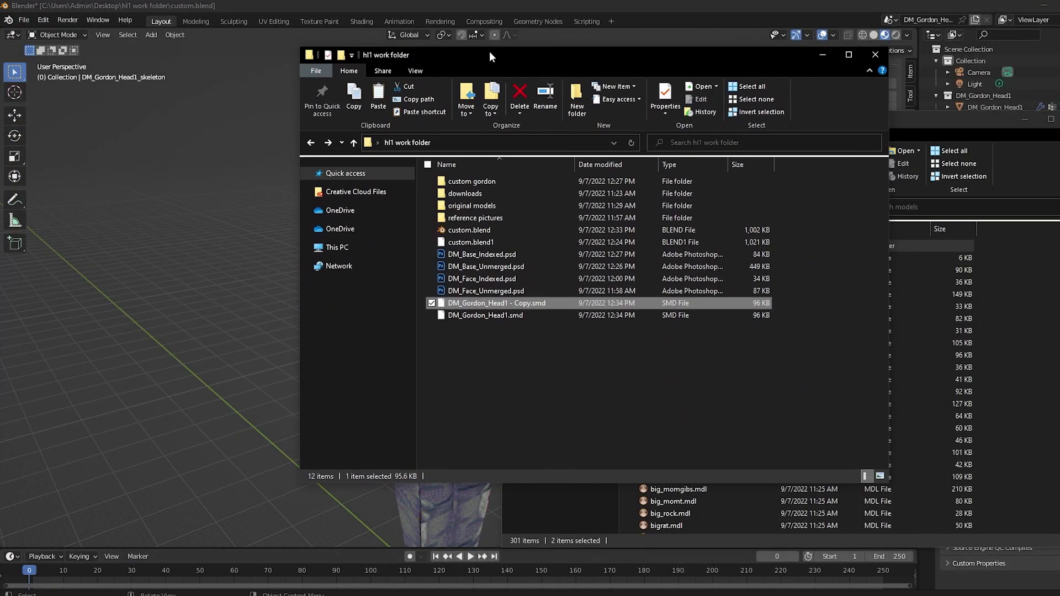
click(484, 184)
right_click(484, 183)
click(545, 205)
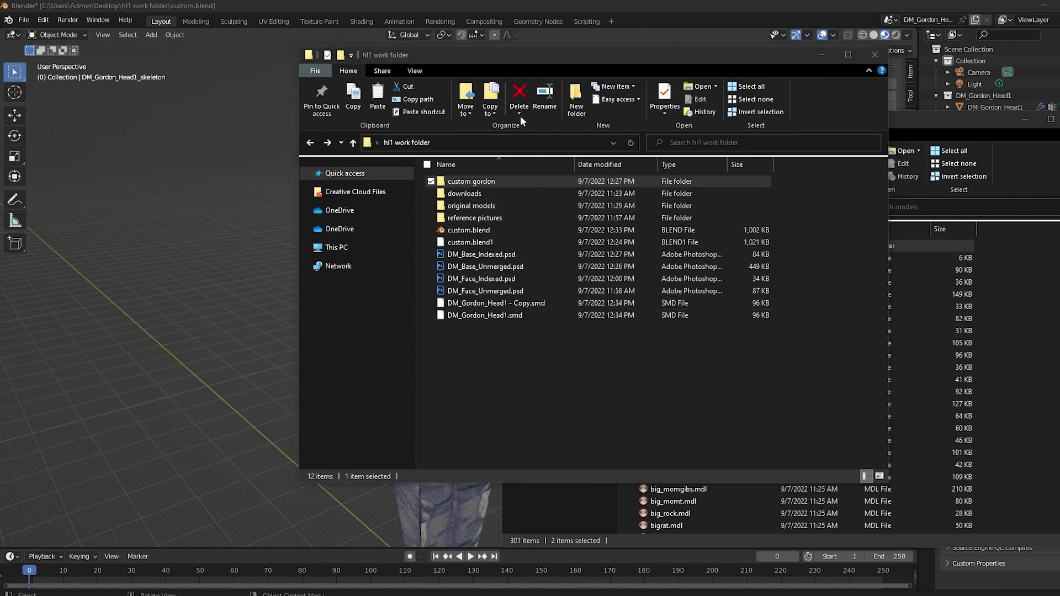
drag(552, 71, 717, 88)
- Find and select Gordon_Hi-ResDM1.smd and DM_Gordon_Head1.smd in the custom gordon folder, with both folder windows side by side
scroll(697, 356, down, 15)
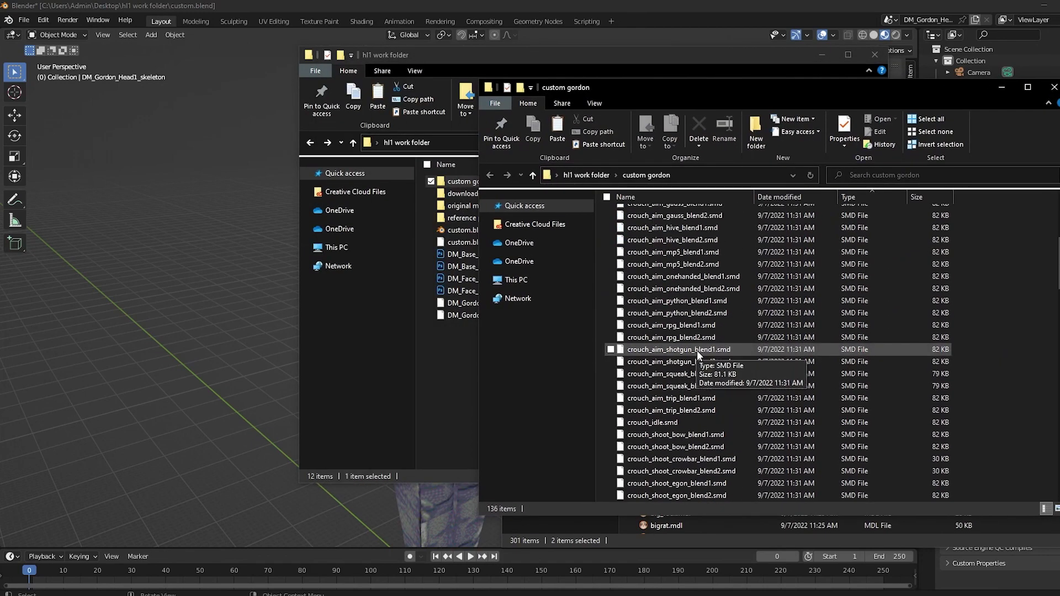
scroll(696, 357, down, 3)
click(684, 344)
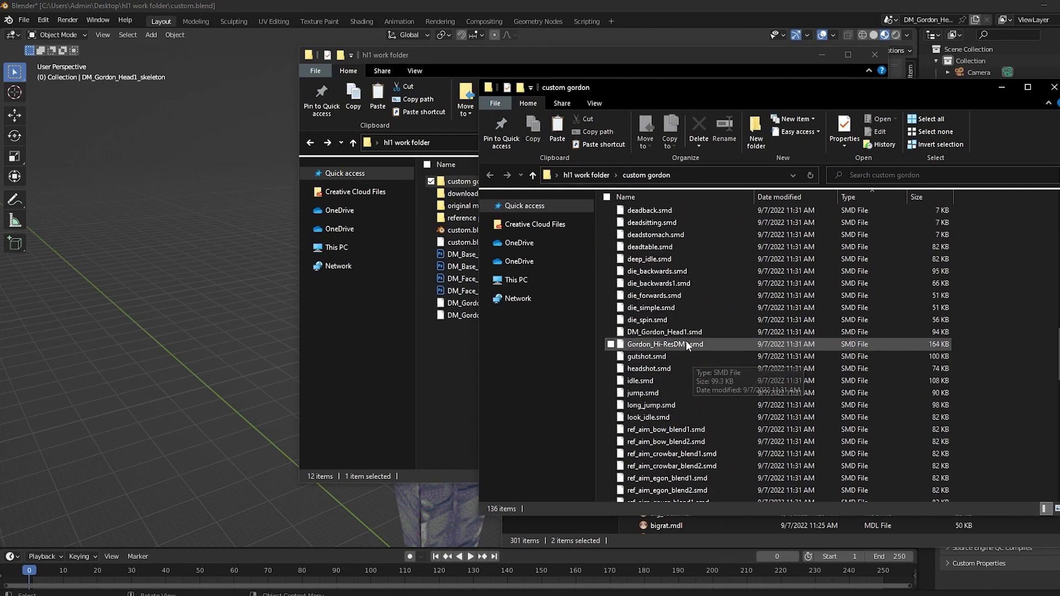
ctrl+click(684, 331)
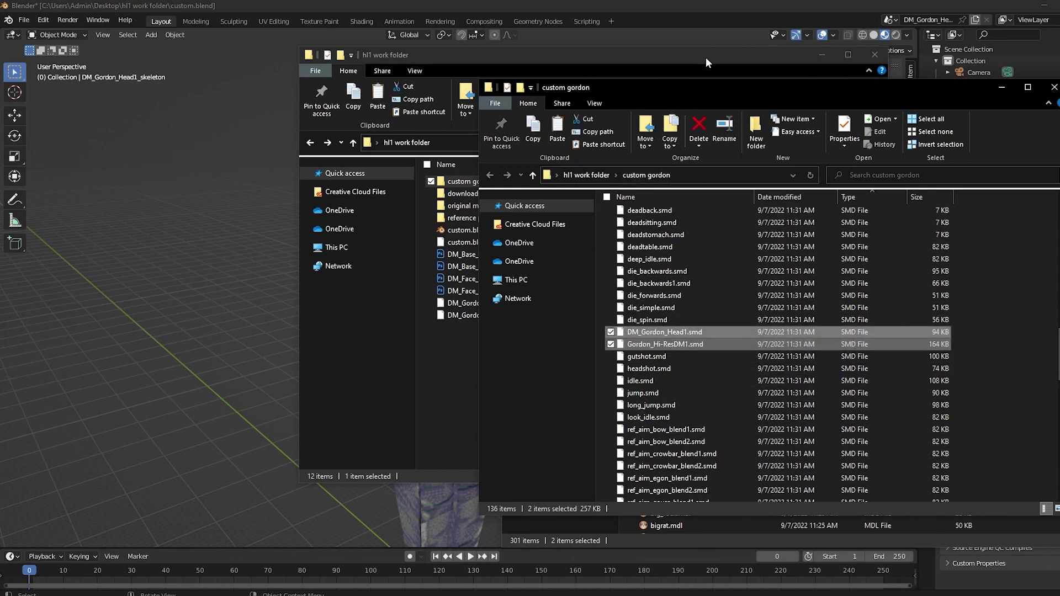
drag(705, 57, 415, 78)
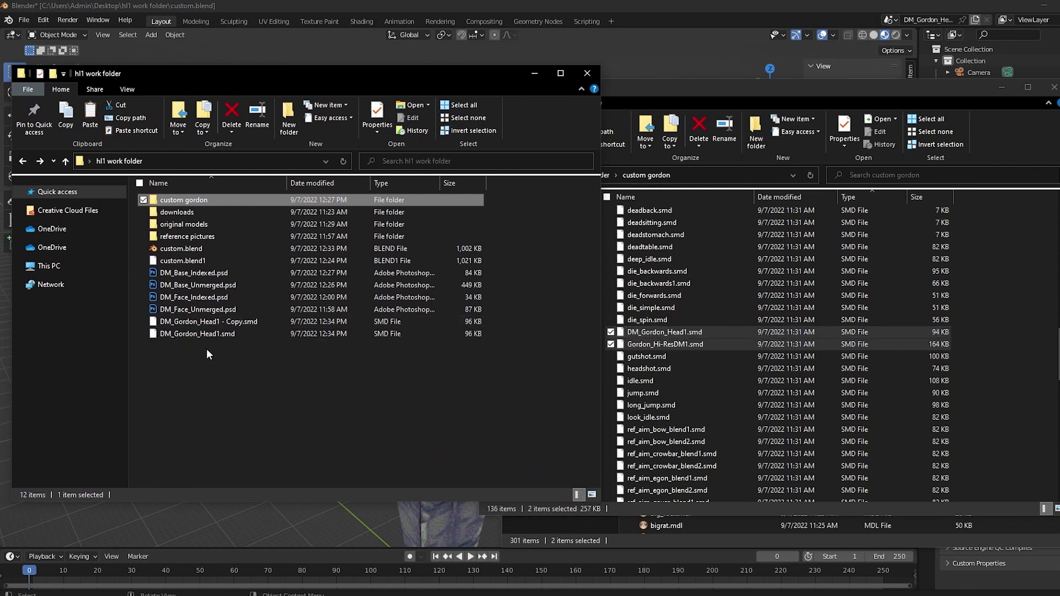
click(691, 334)
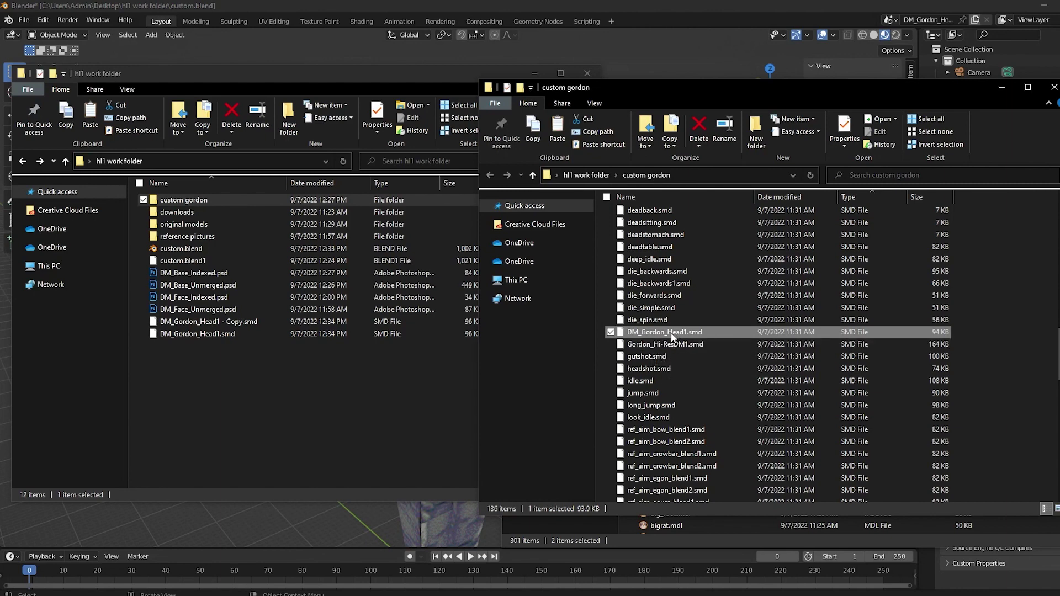
click(671, 333)
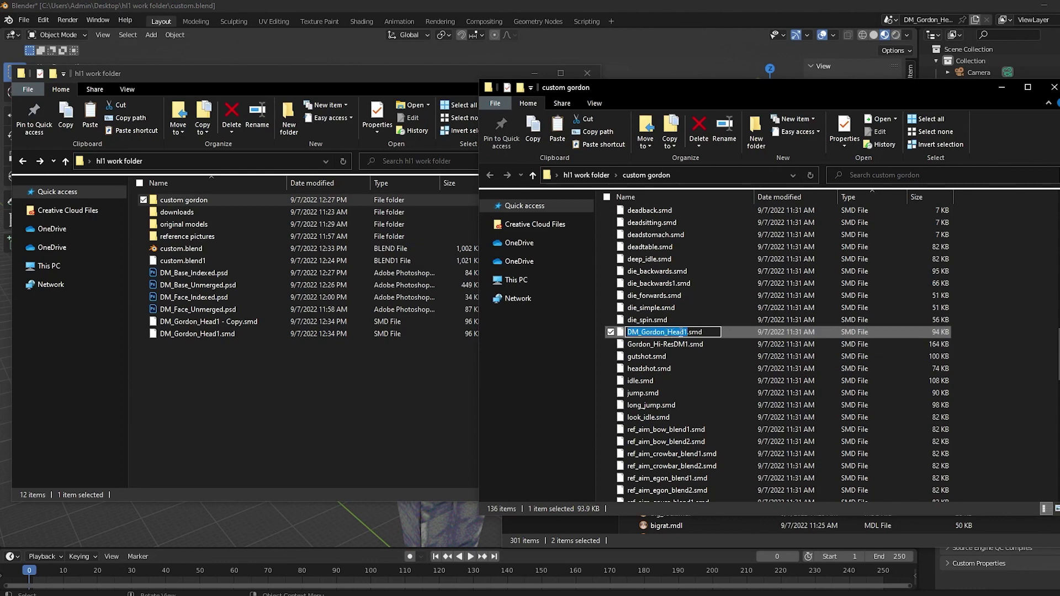
click(211, 312)
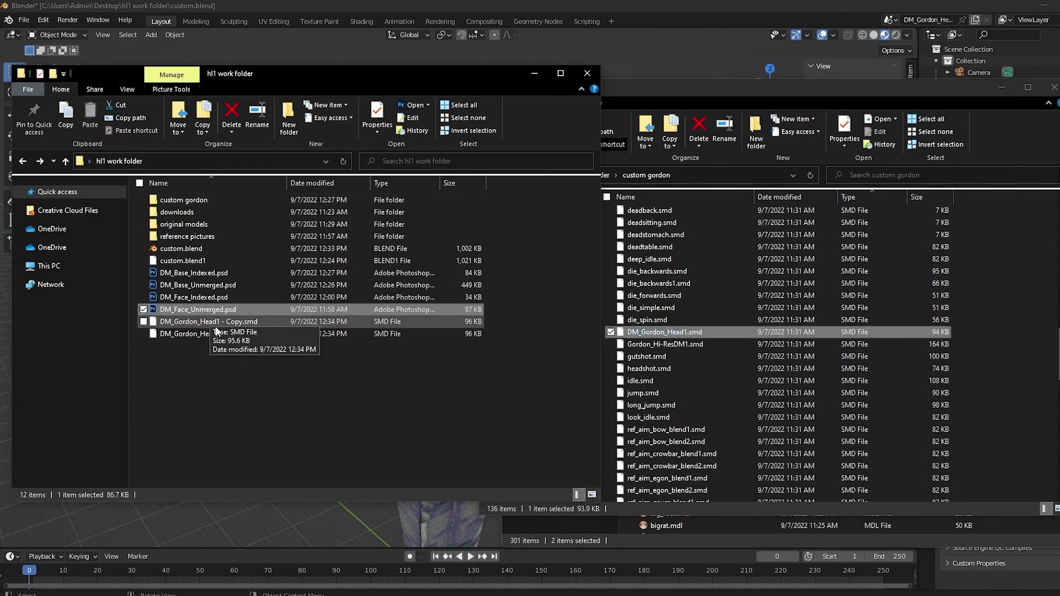
click(215, 325)
click(256, 321)
key(ctrl+v)
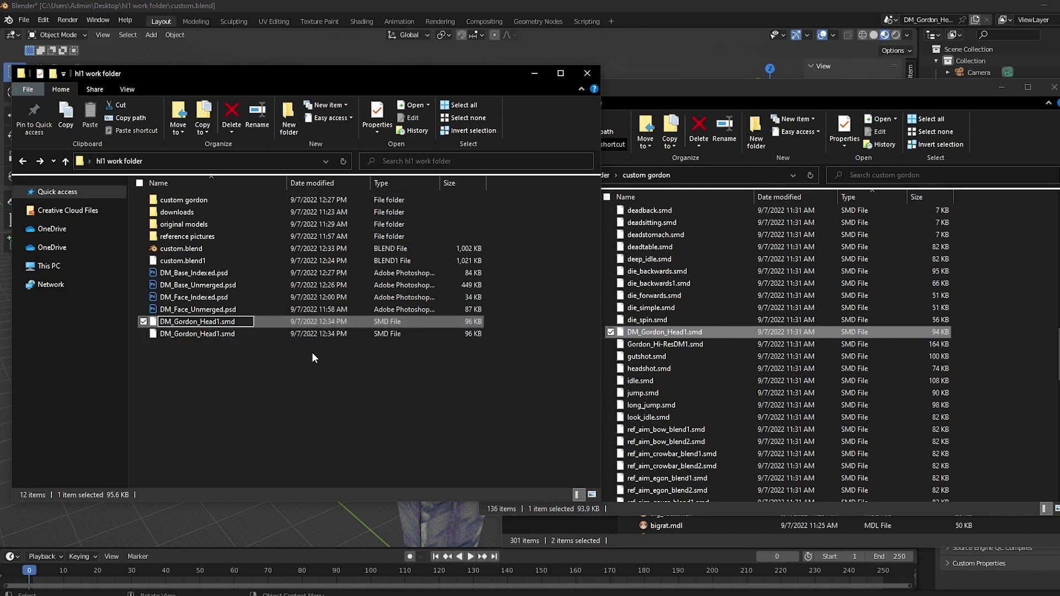
key(Escape)
- Copy the name of Gordon_Hi-ResDM1.smd and rename the duplicate SMD in the hl1 work folder as Gordon_Hi-ResDM1.smd
click(659, 343)
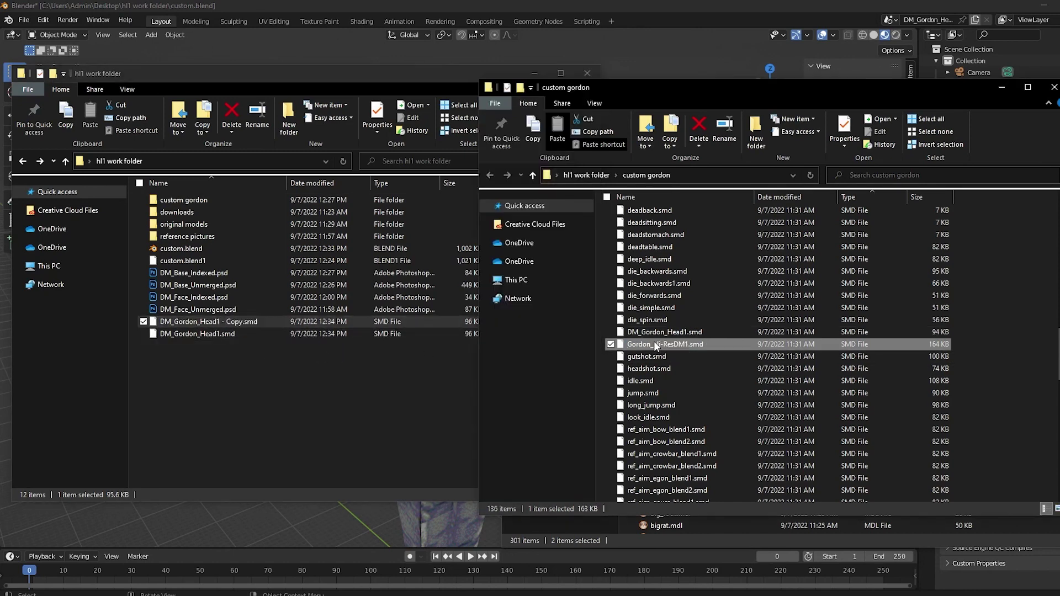
click(654, 342)
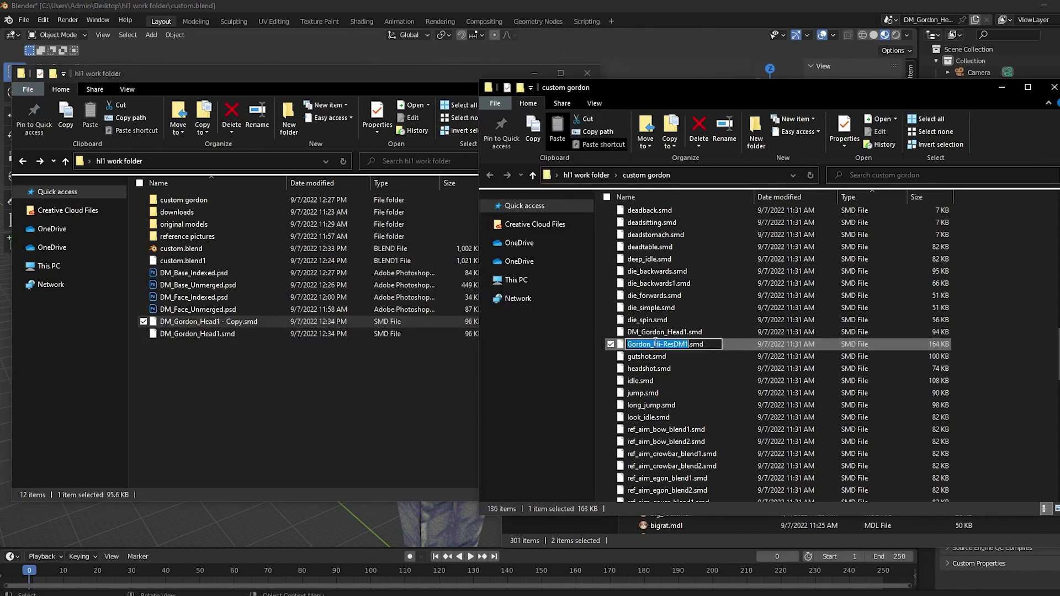
click(255, 321)
click(222, 321)
key(ctrl+v)
- Move both exported SMD files from the hl1 work folder into the custom gordon folder, replacing the existing ones
click(250, 353)
drag(270, 349, 967, 345)
click(583, 218)
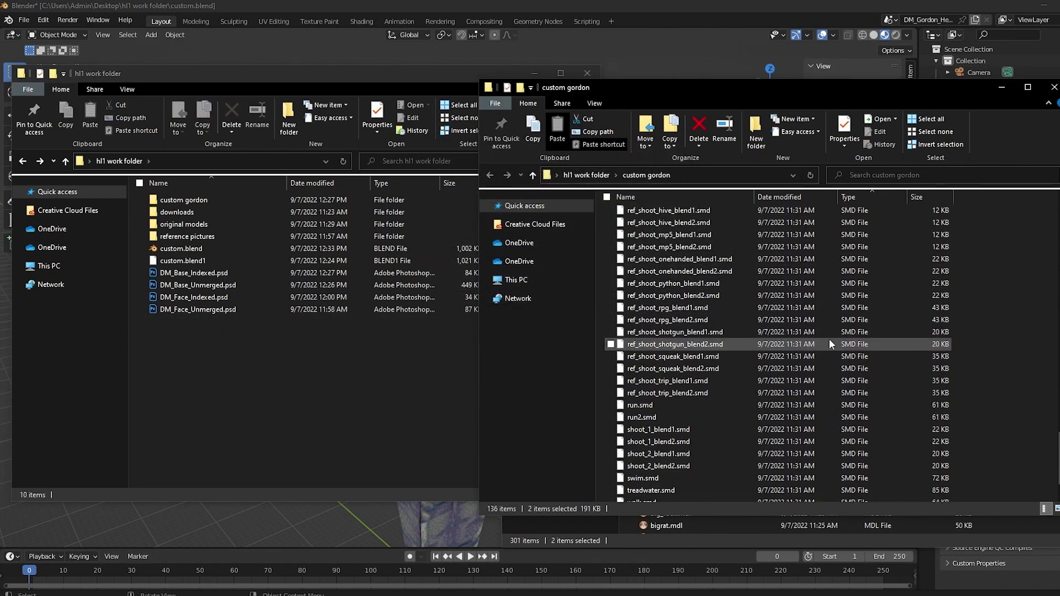
- Launch Jed's Half-Life Model Viewer and compile the model from gordon.qc in the custom gordon folder
key(super)
text(jed)
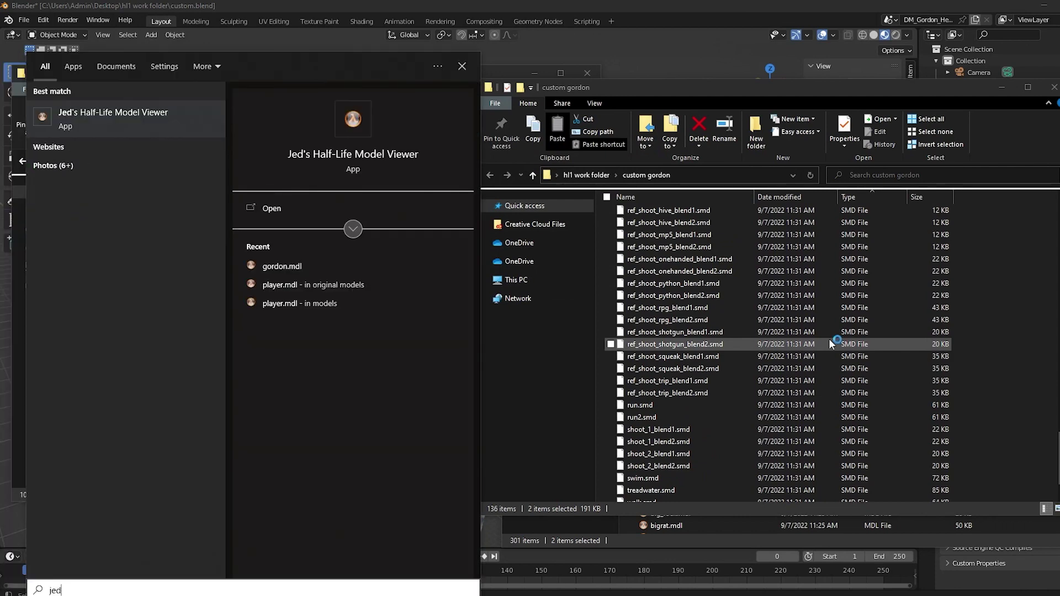
key(Return)
click(78, 34)
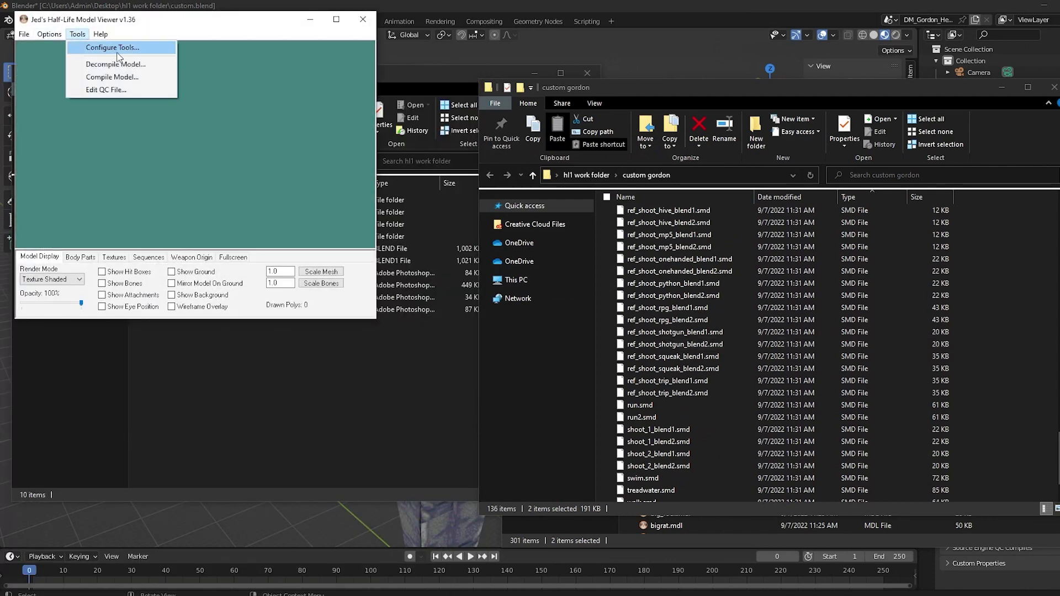
click(122, 77)
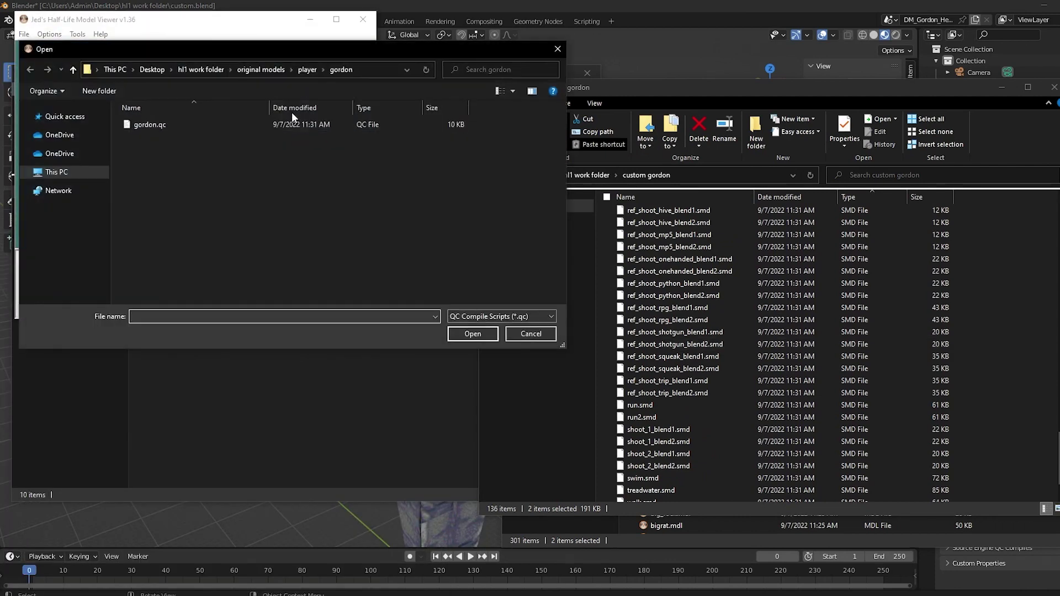
click(201, 69)
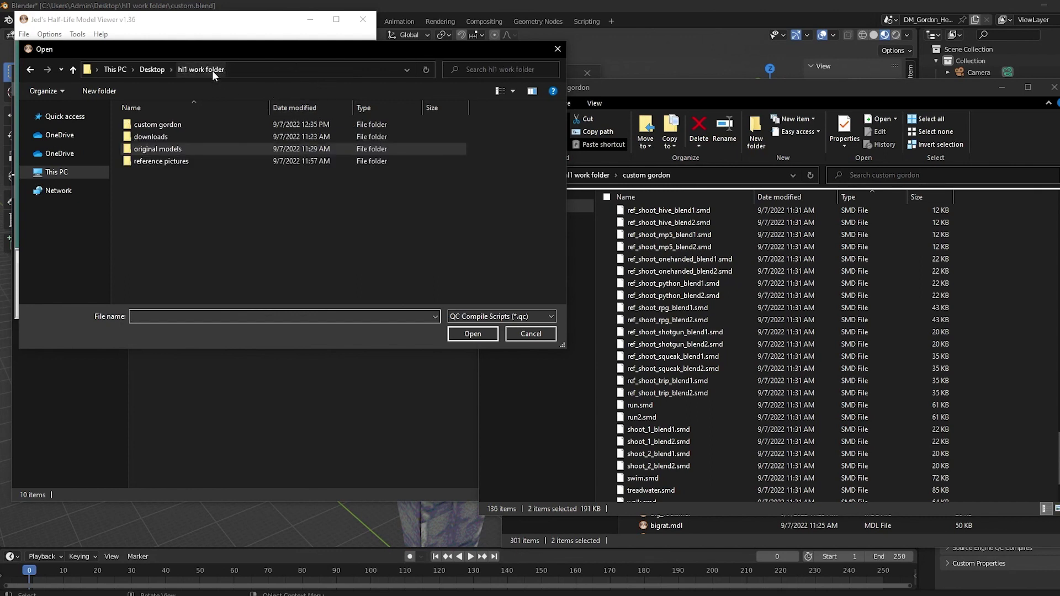
double_click(201, 126)
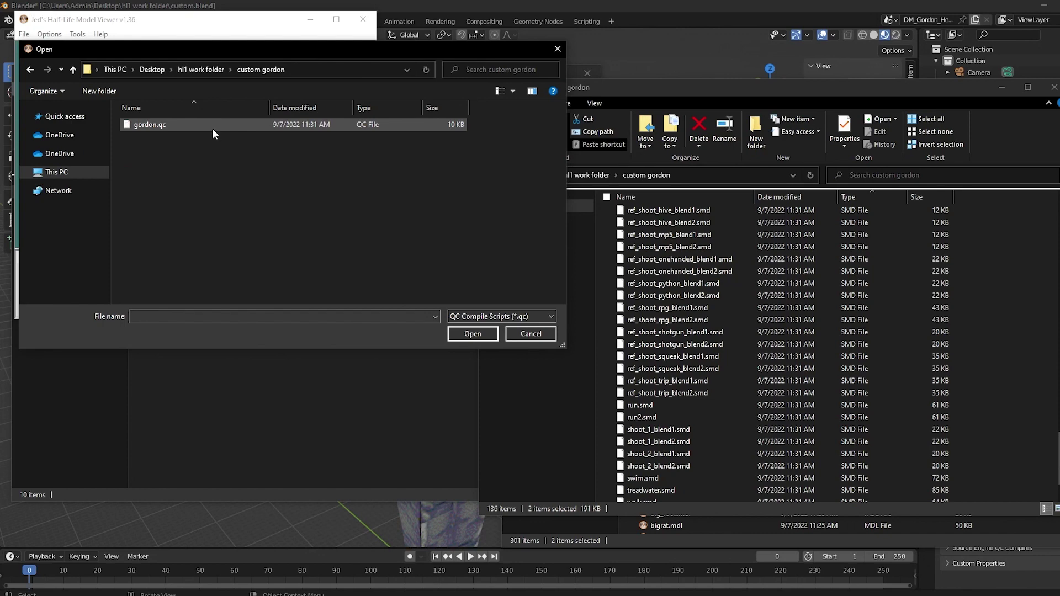
double_click(213, 129)
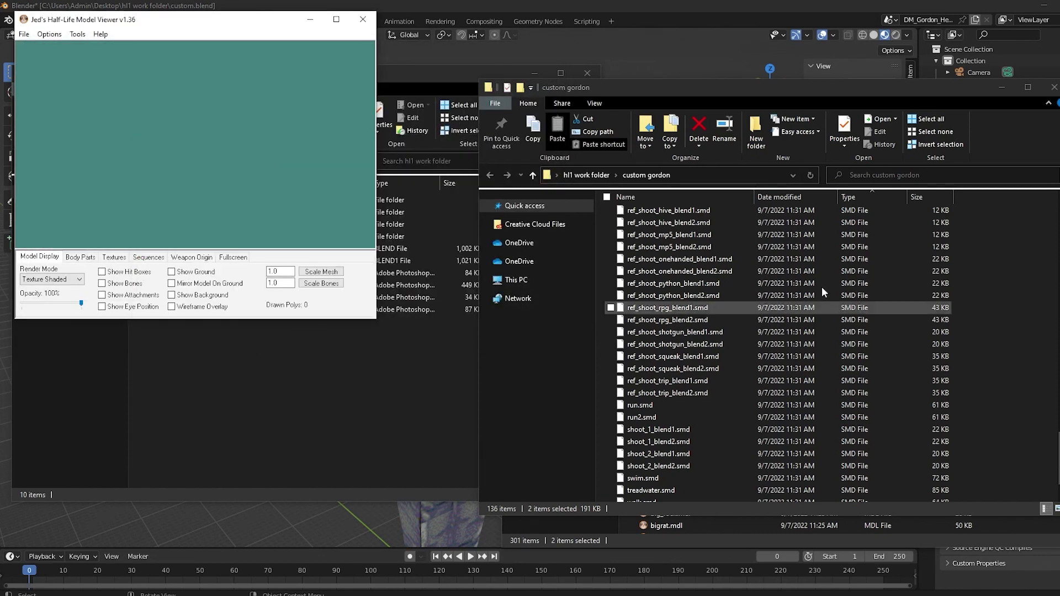
- Copy the compiled gordon.mdl from custom gordon into Half-Life's valve\models\player\gordon folder, replacing the existing file
scroll(823, 290, up, 20)
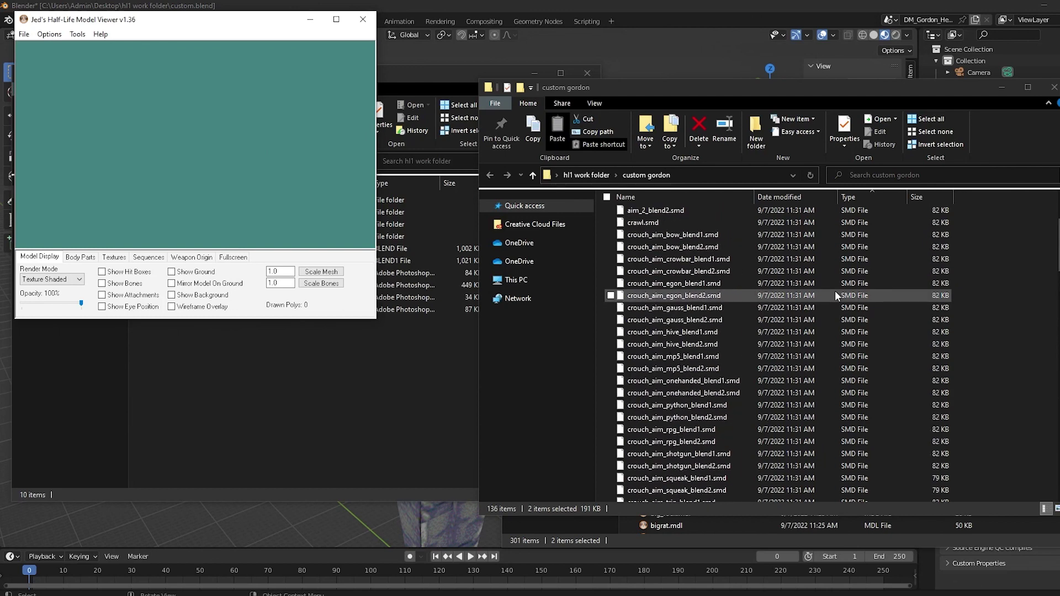
scroll(835, 290, up, 4)
click(740, 251)
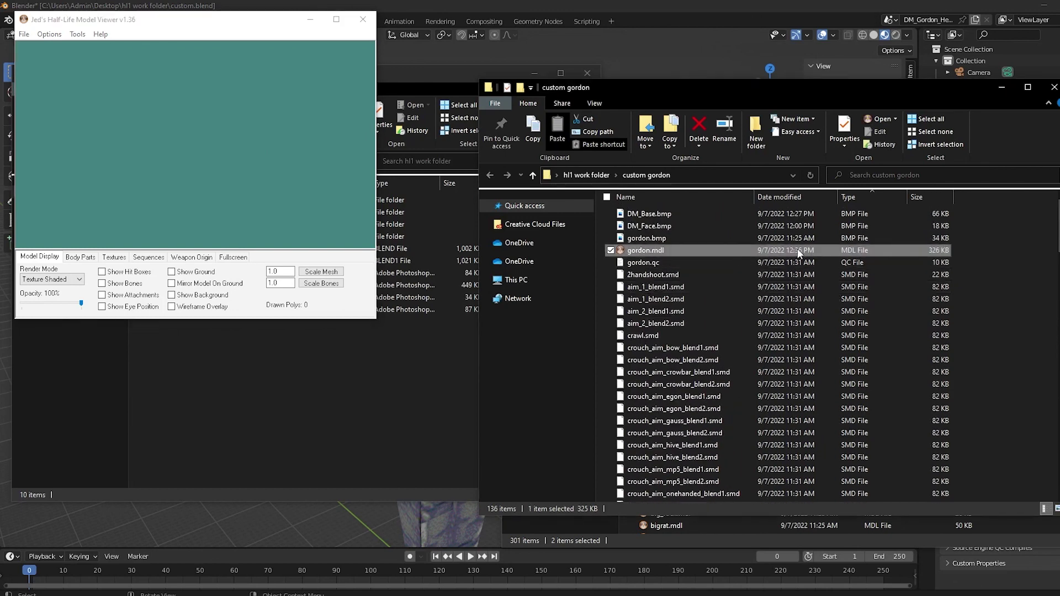
key(ctrl+c)
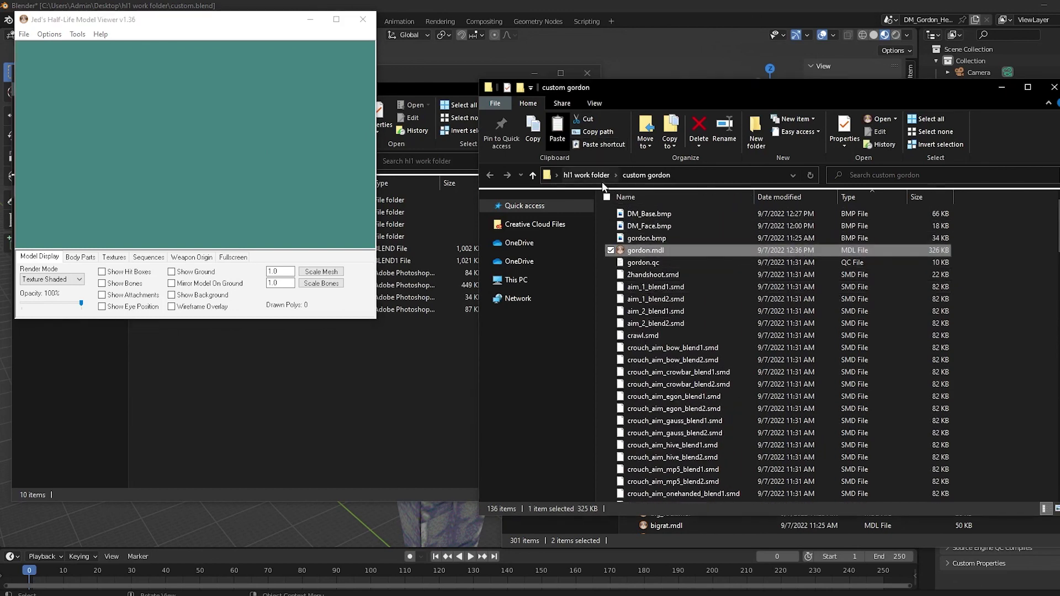
click(586, 175)
click(1022, 526)
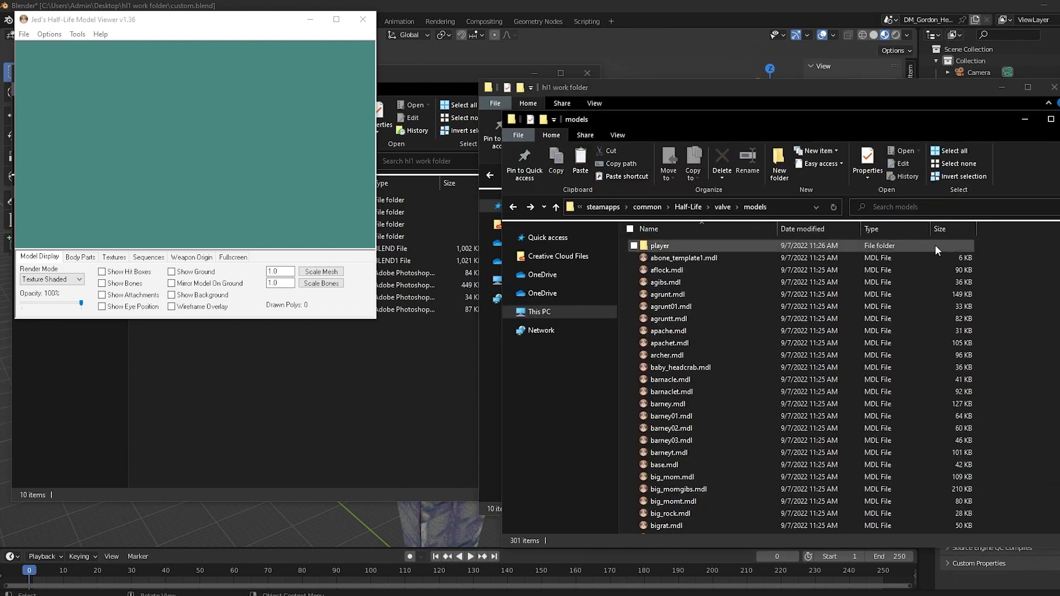
double_click(693, 243)
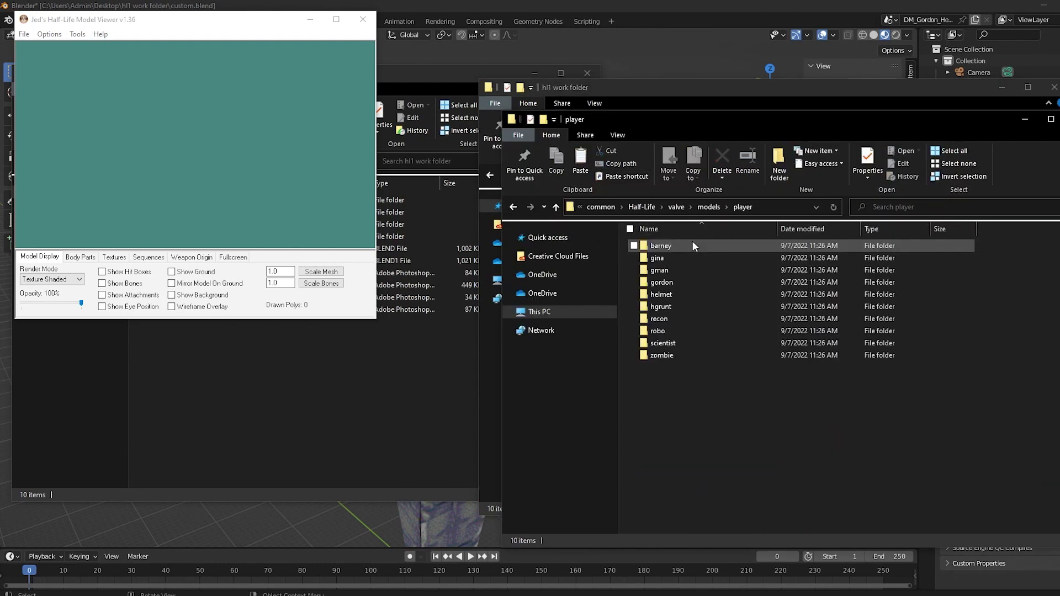
double_click(701, 282)
key(ctrl+v)
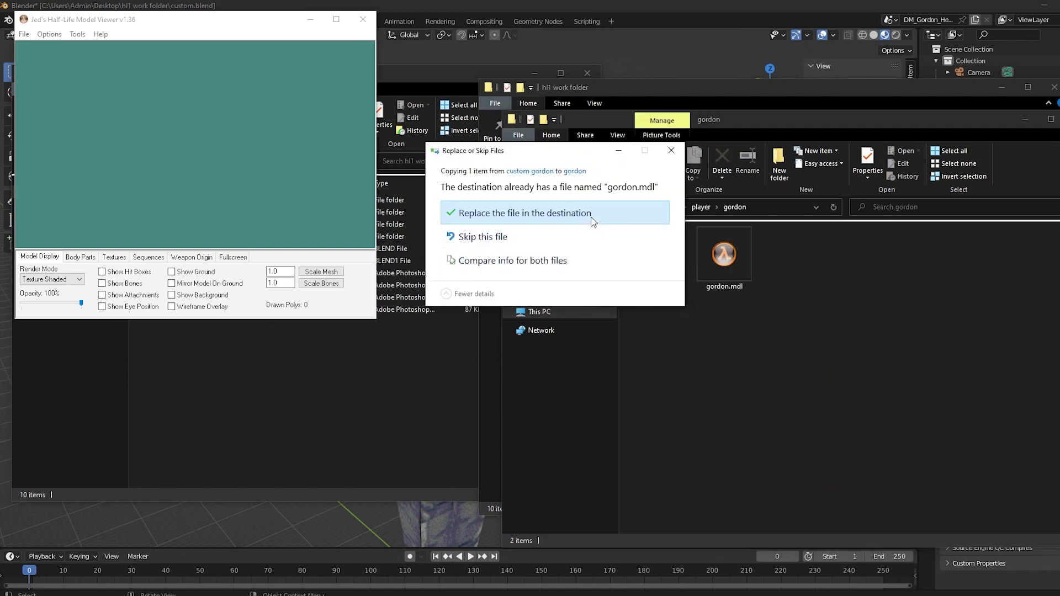
click(593, 215)
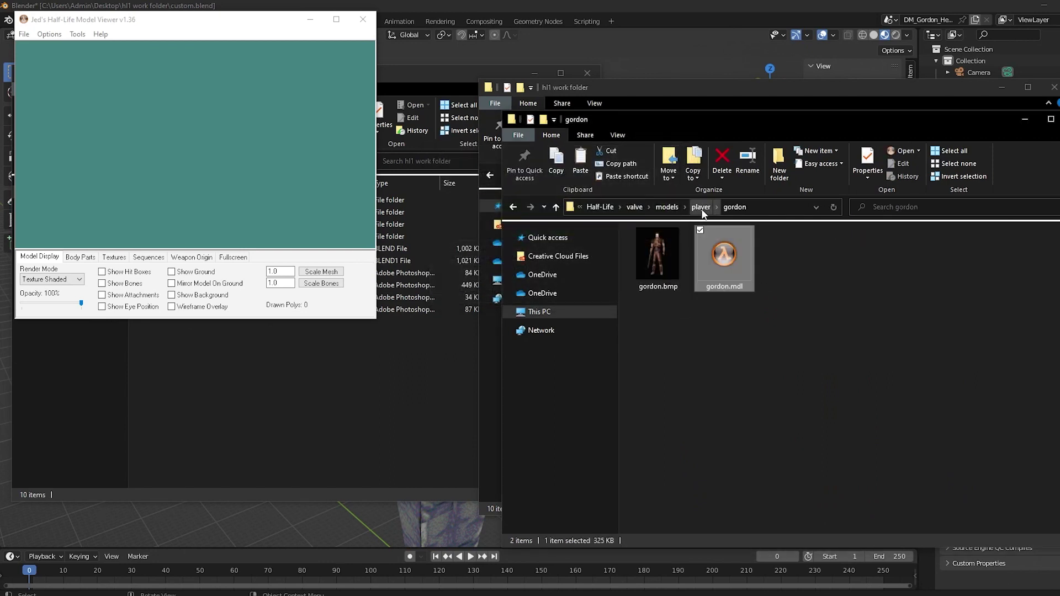
- Return the game folder window to models, then paste gordon.mdl into the hl1 work folder and rename it player.mdl
click(701, 207)
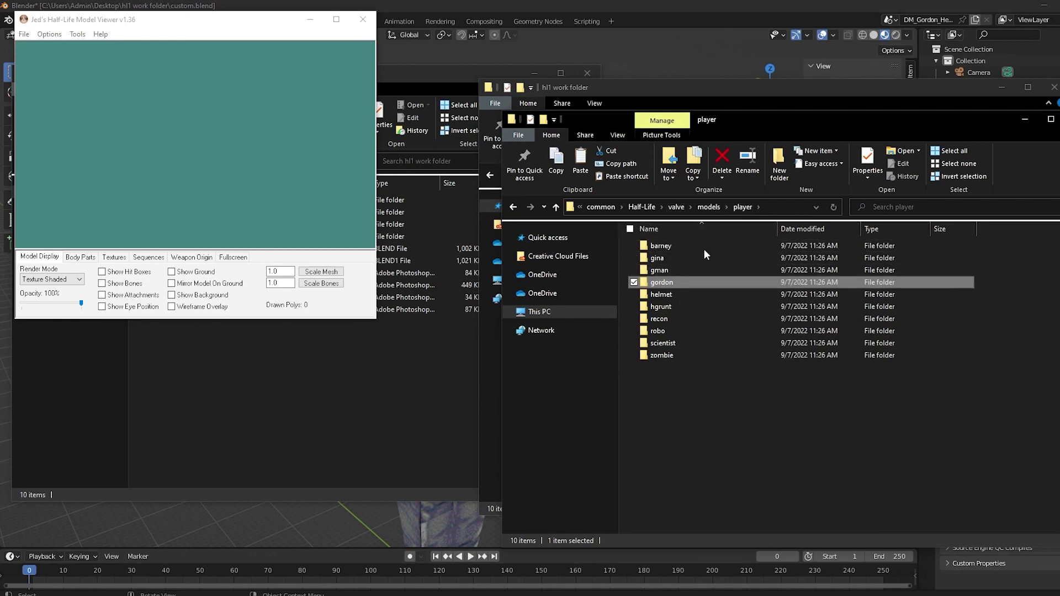
click(708, 207)
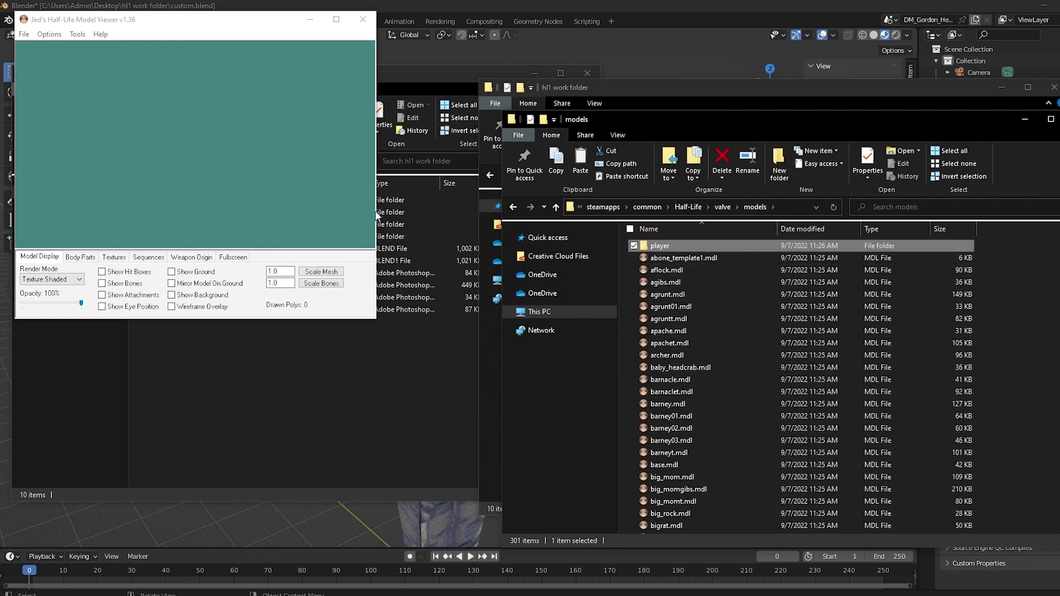
click(408, 353)
key(ctrl+v)
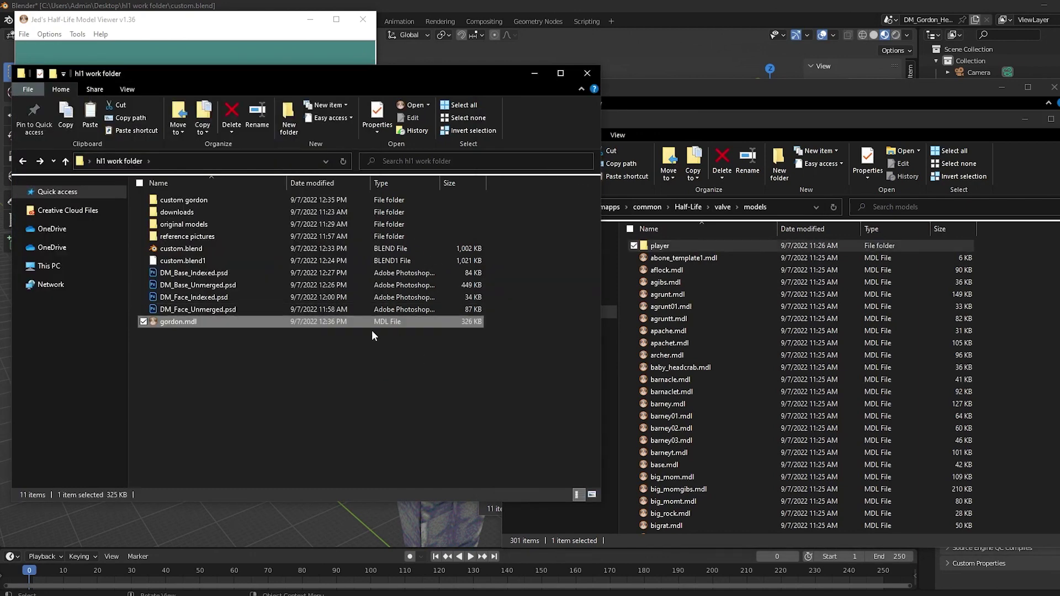
click(173, 322)
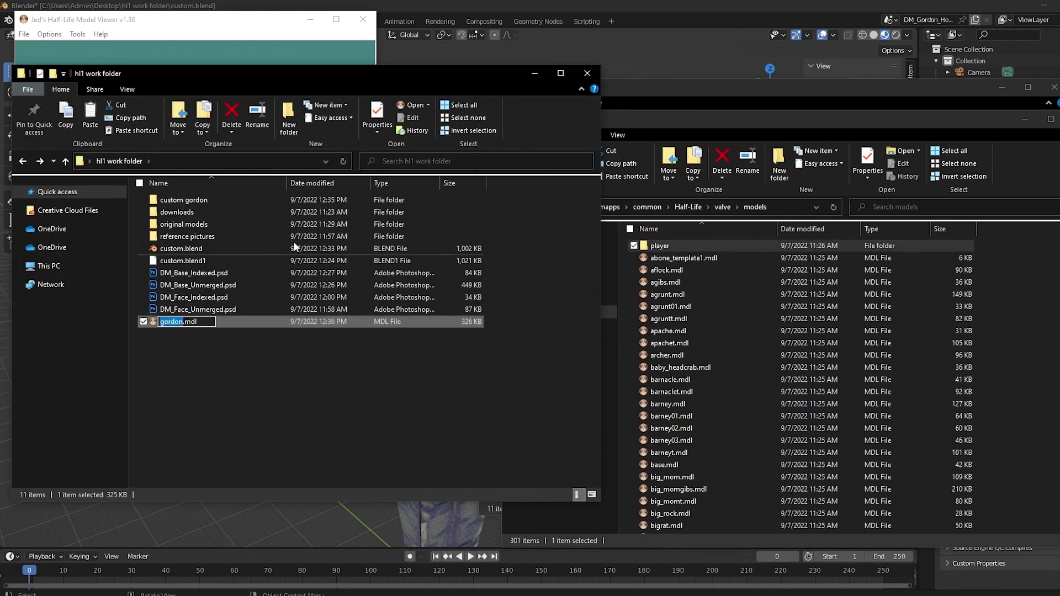
text(player)
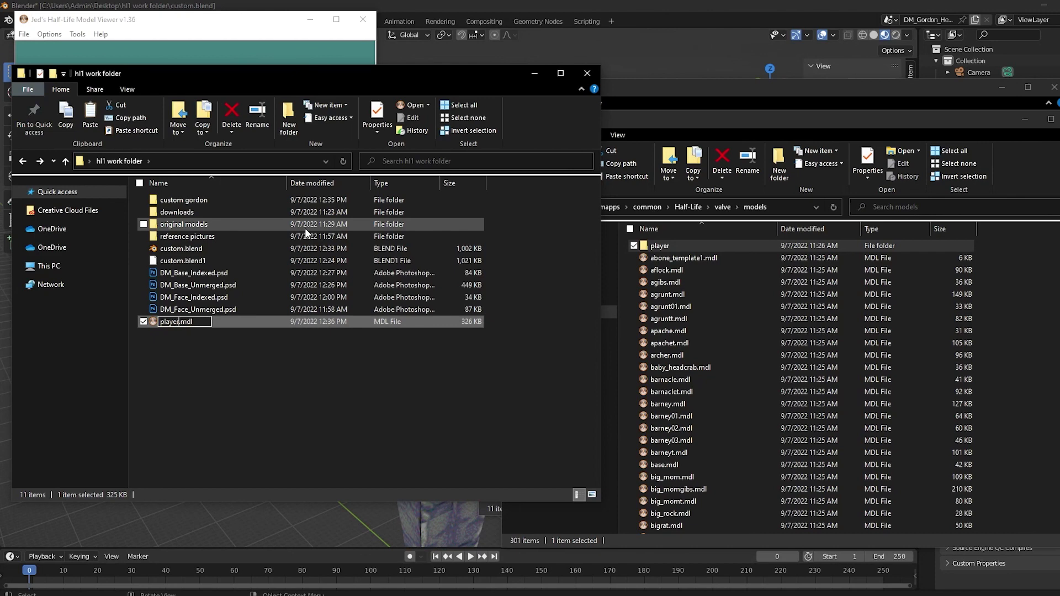
key(Return)
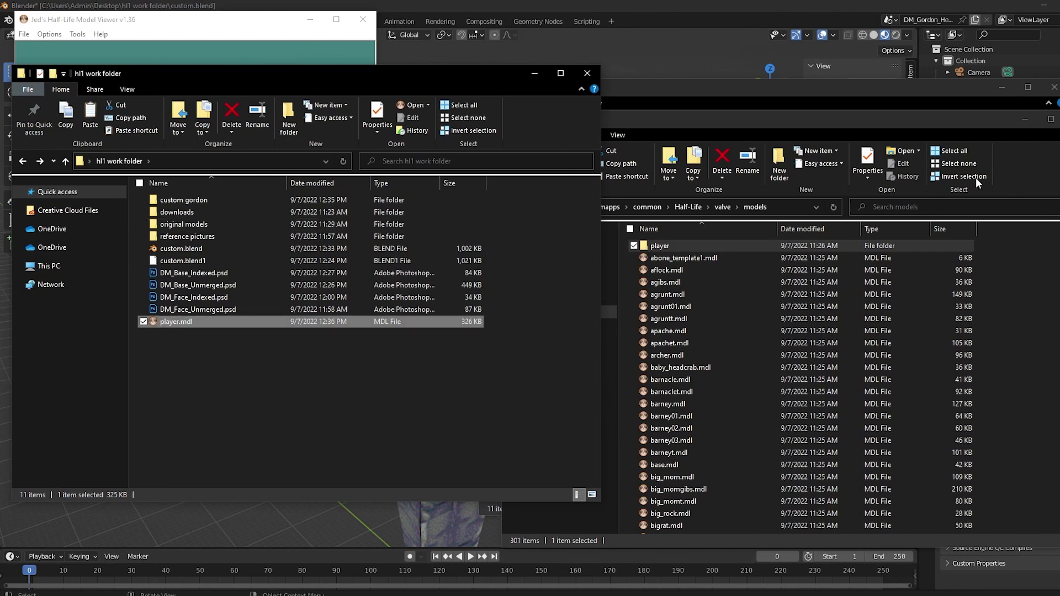
- Copy player.mdl into the Half-Life models folder, replacing the existing file, and close Blender with custom.blend saved
click(1006, 177)
click(1030, 326)
key(ctrl+v)
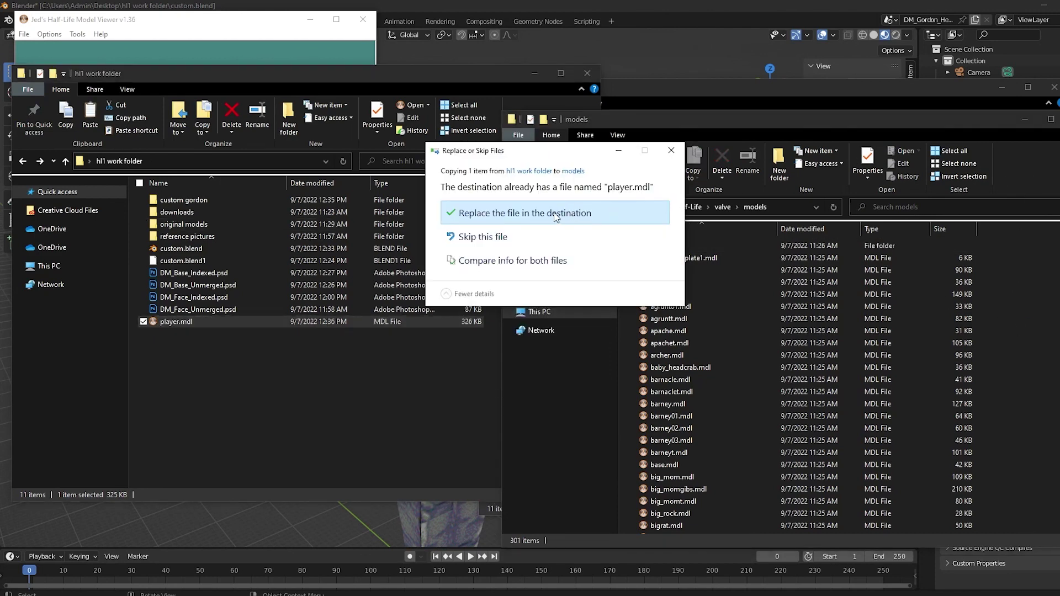
click(556, 217)
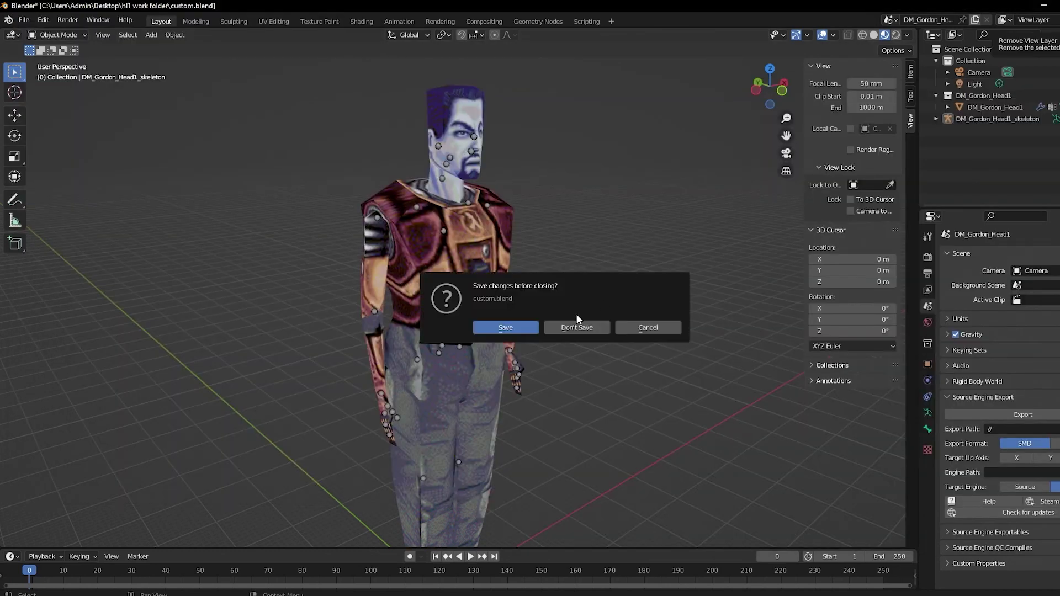
click(517, 328)
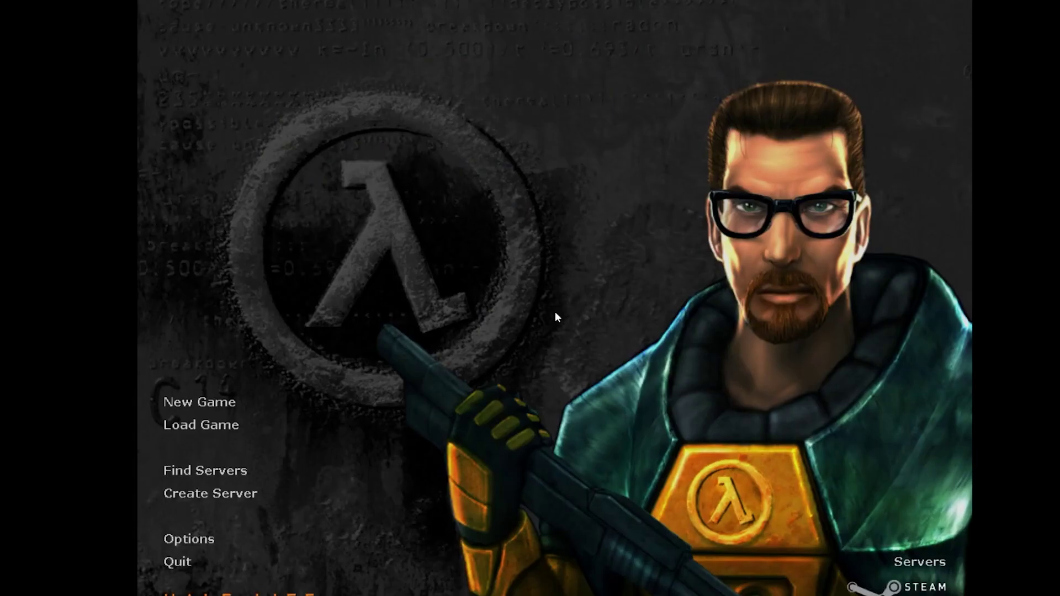
- Switch to Half-Life and view the multiplayer options
click(218, 532)
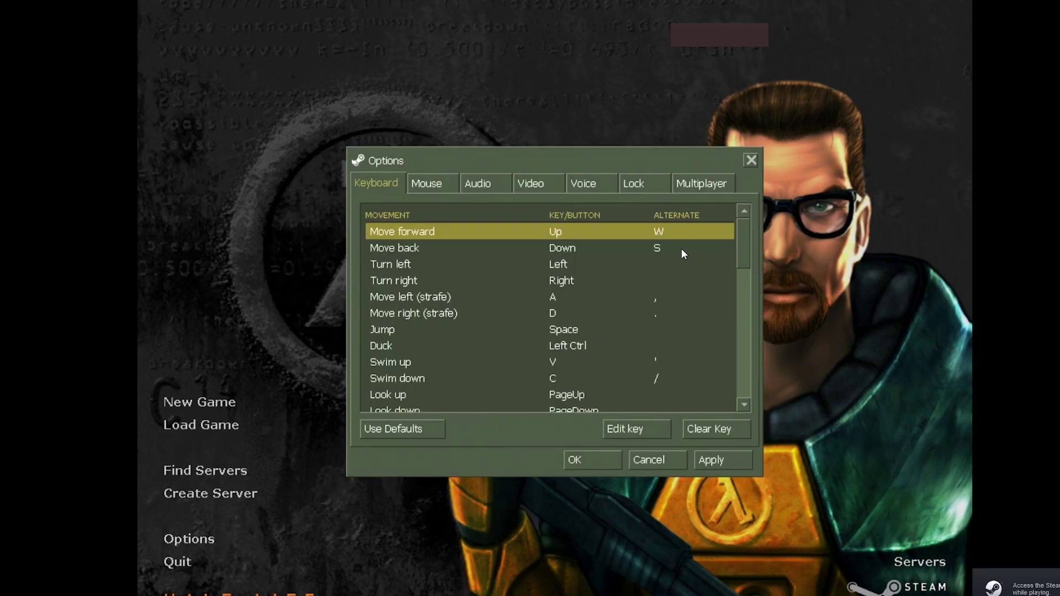
click(702, 178)
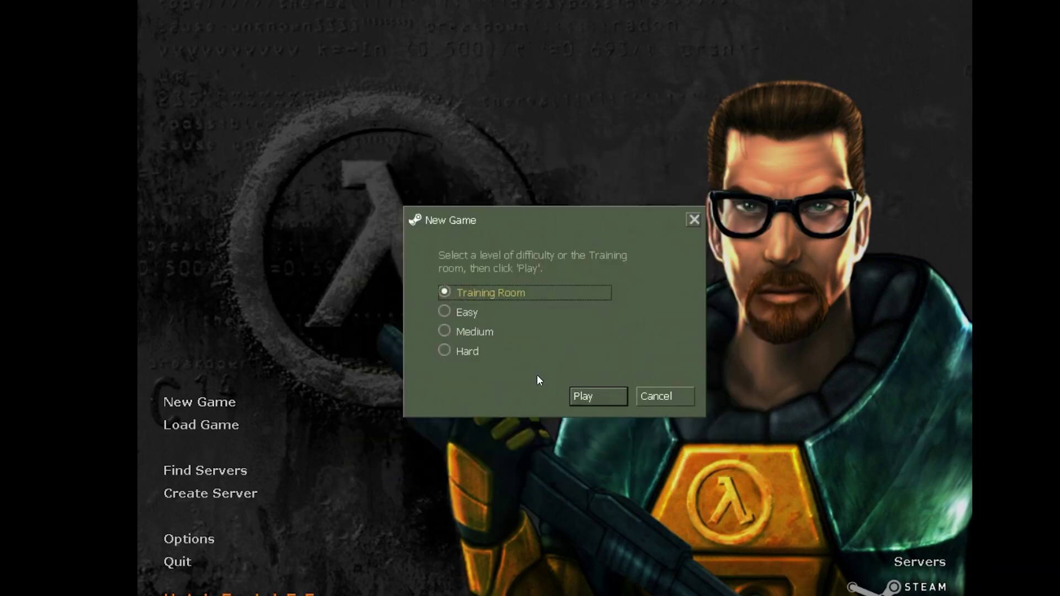
- Start a new game in the Training Room and walk forward into the hall
click(590, 395)
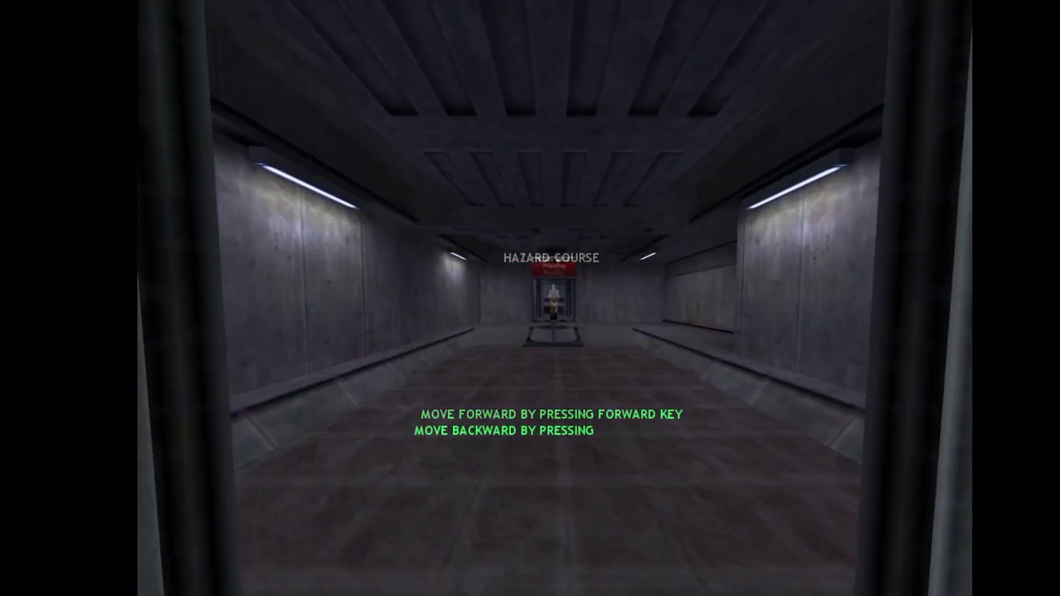
key(w)
key(w)
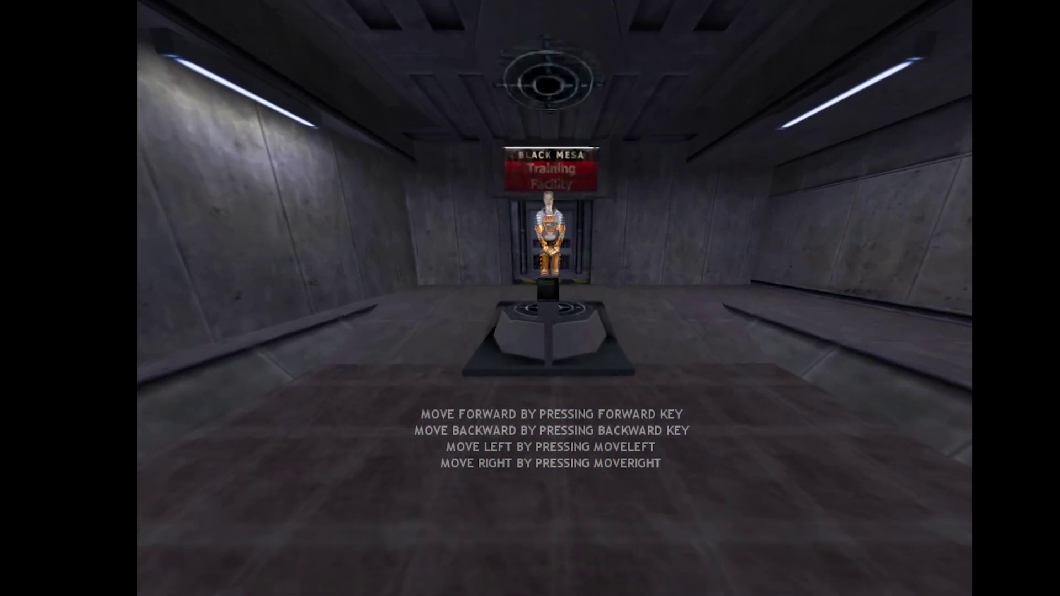
- Enable cheats with sv_cheats 1 in the console, switch to the thirdperson view, and return to the game
key(grave)
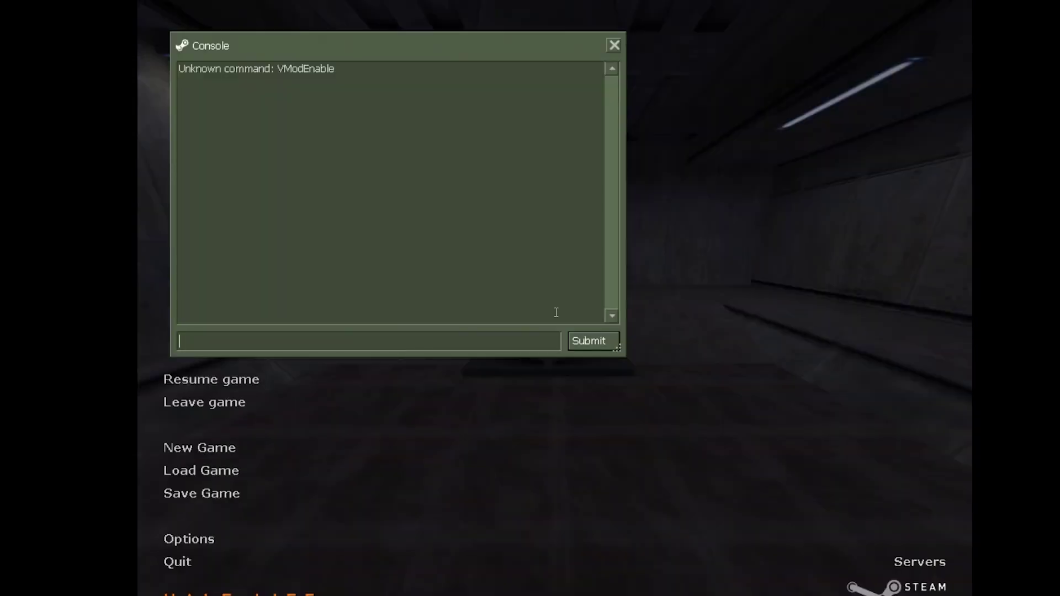
text(sv)
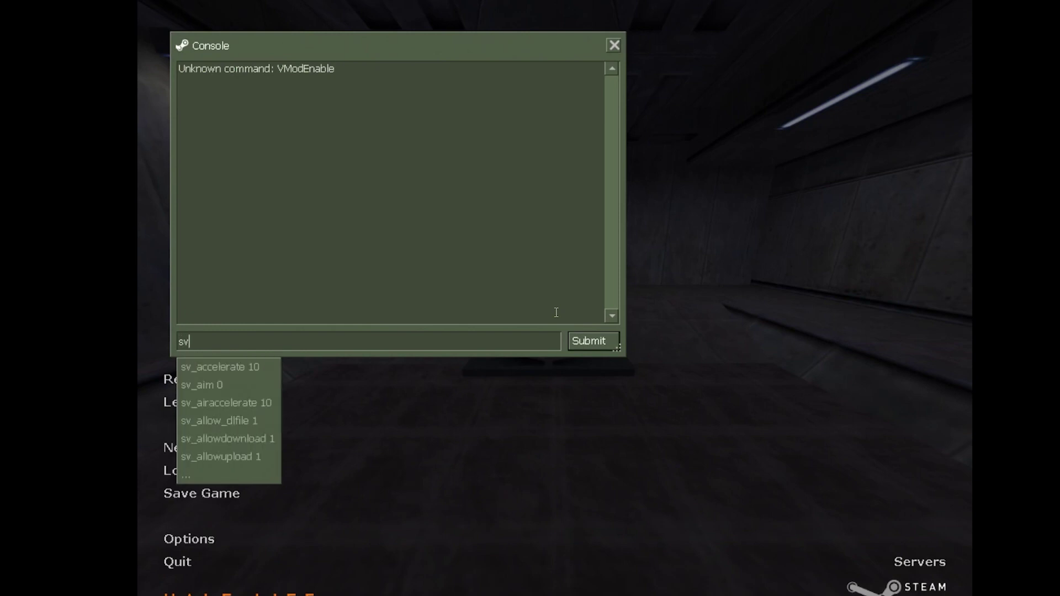
text(_cheats 1)
key(Return)
text(thirdperson)
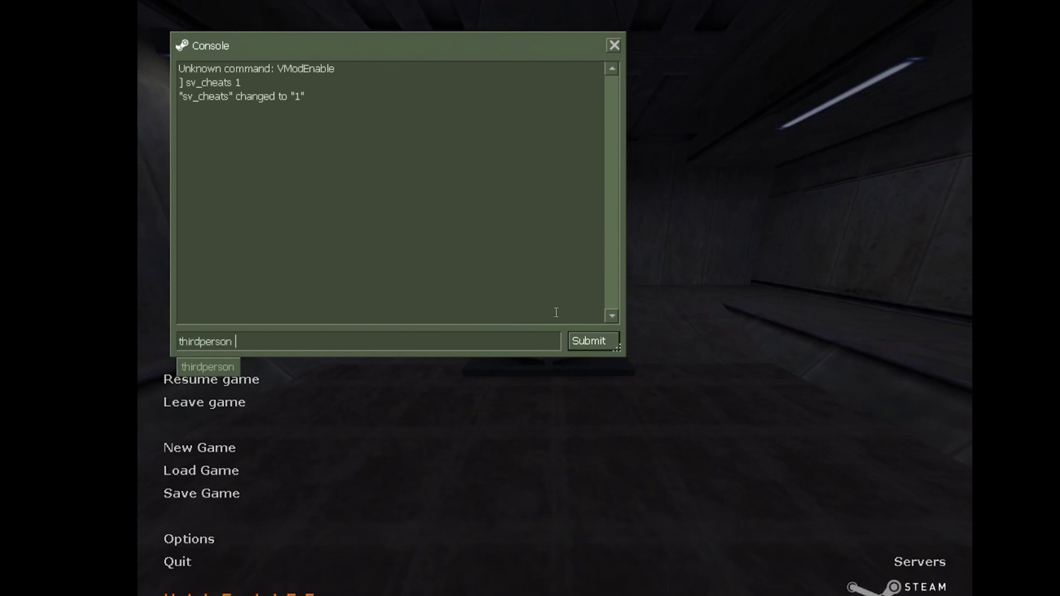
key(Return)
key(Escape)
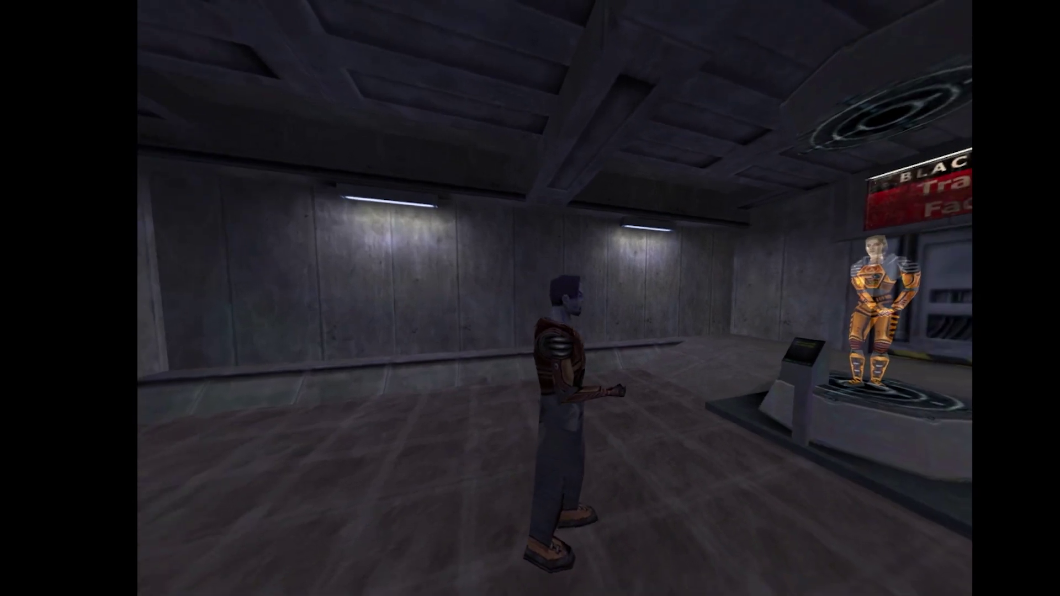
- Set cam_idealyaw to 180 in the console and view the player model from the front in the game
key(grave)
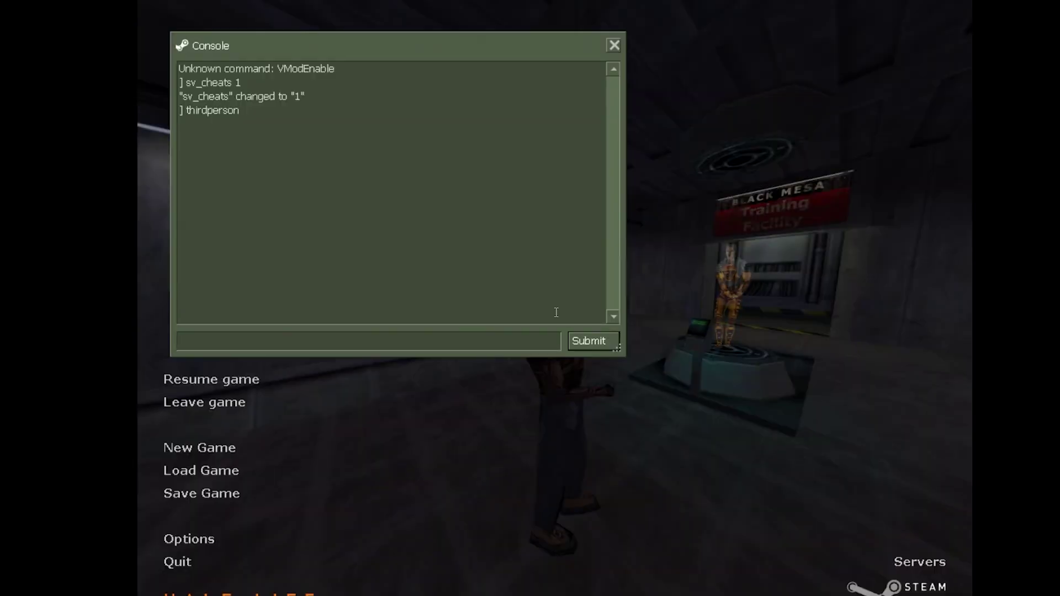
text(cam_ide)
key(BackSpace)
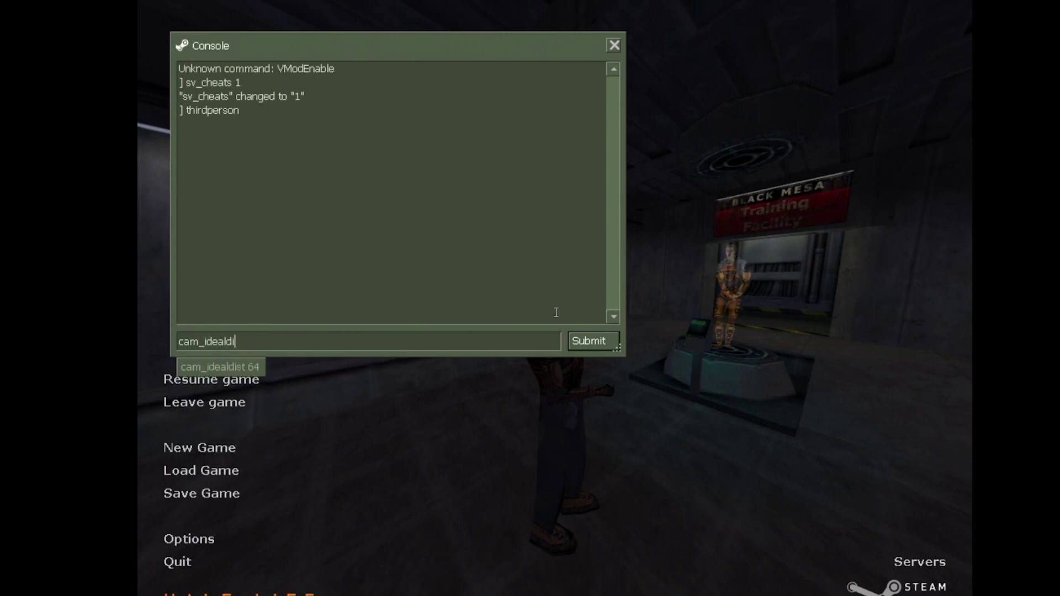
key(BackSpace)
text(yaw 180)
key(Return)
key(Escape)
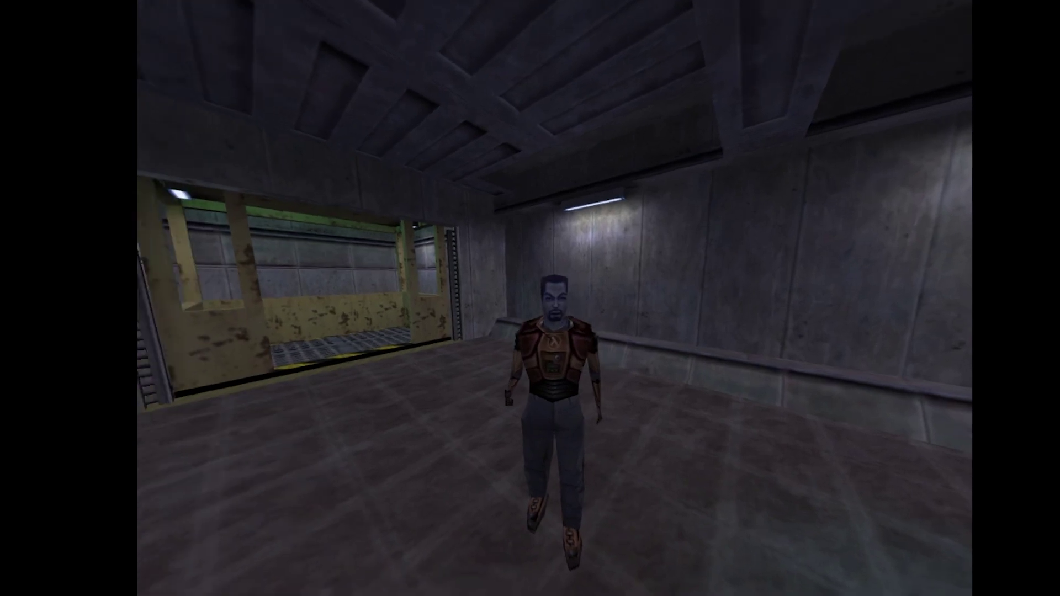
- Set cam_idealyaw to 360 in the console to view the model from behind, and walk forward through the hall
key(Escape)
key(Escape)
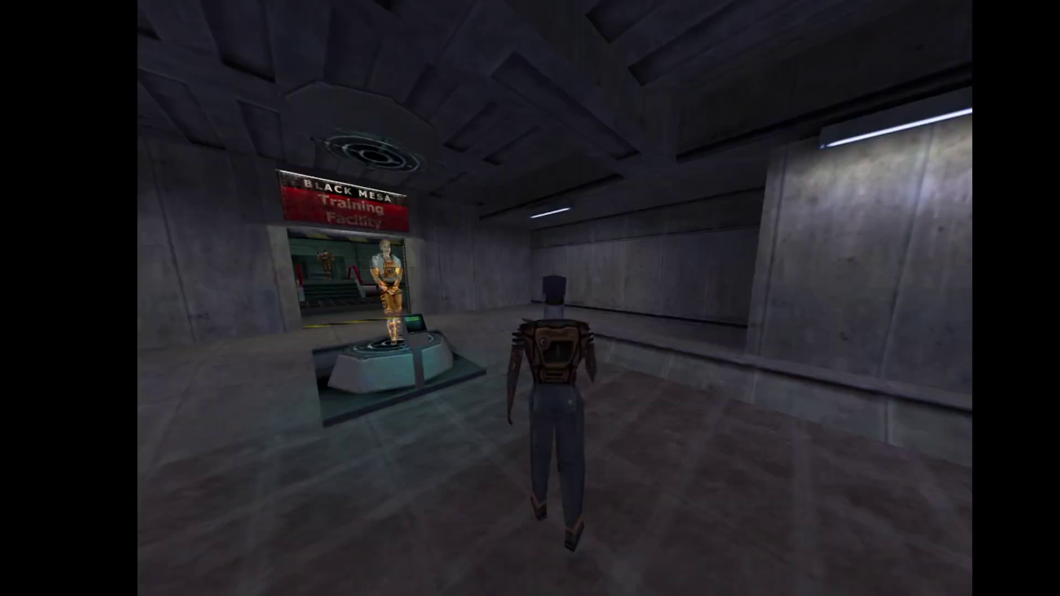
key(w)
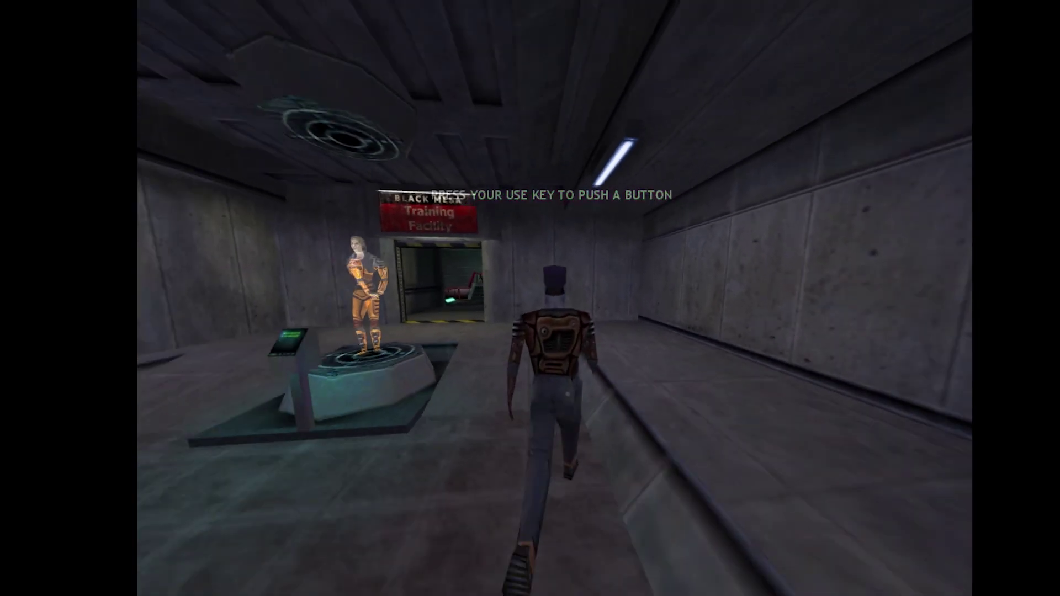
- Give the player all weapons with the impulse console command, then equip the crowbar and swing it while viewing the model
key(Escape)
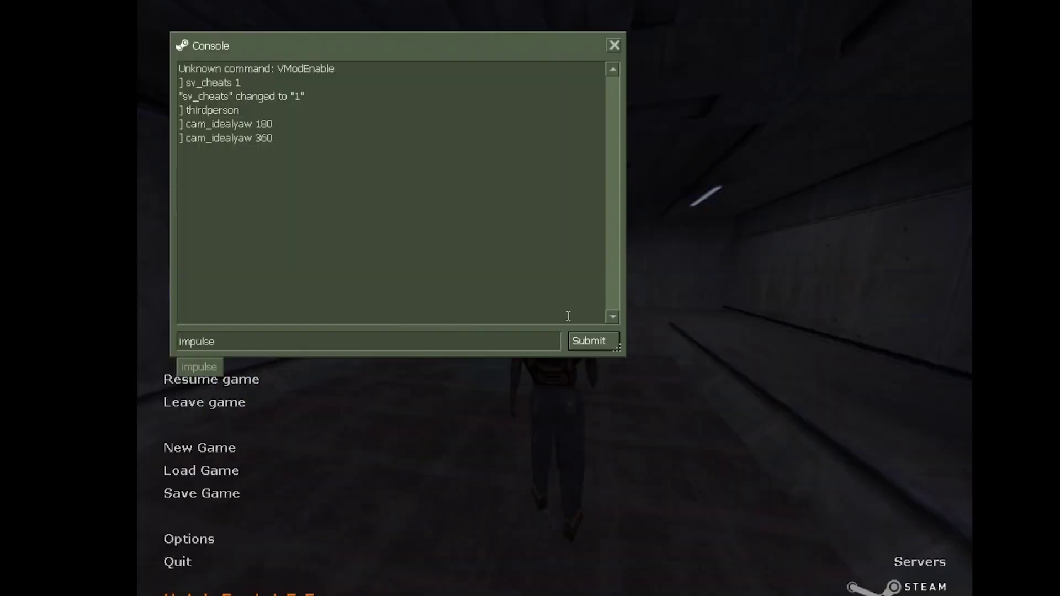
key(Return)
key(Escape)
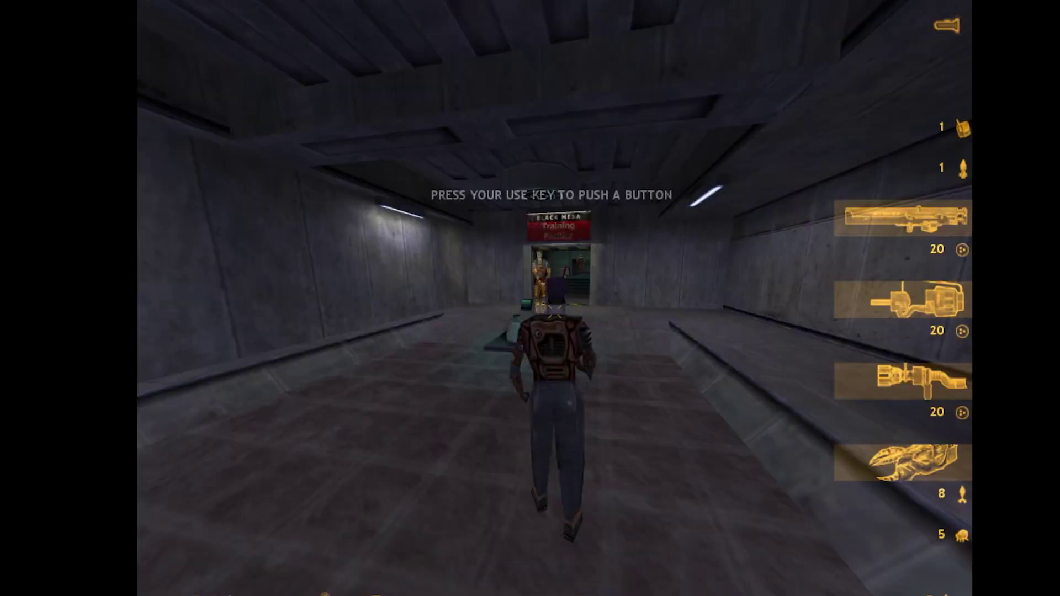
key(w)
key(1)
click(555, 312)
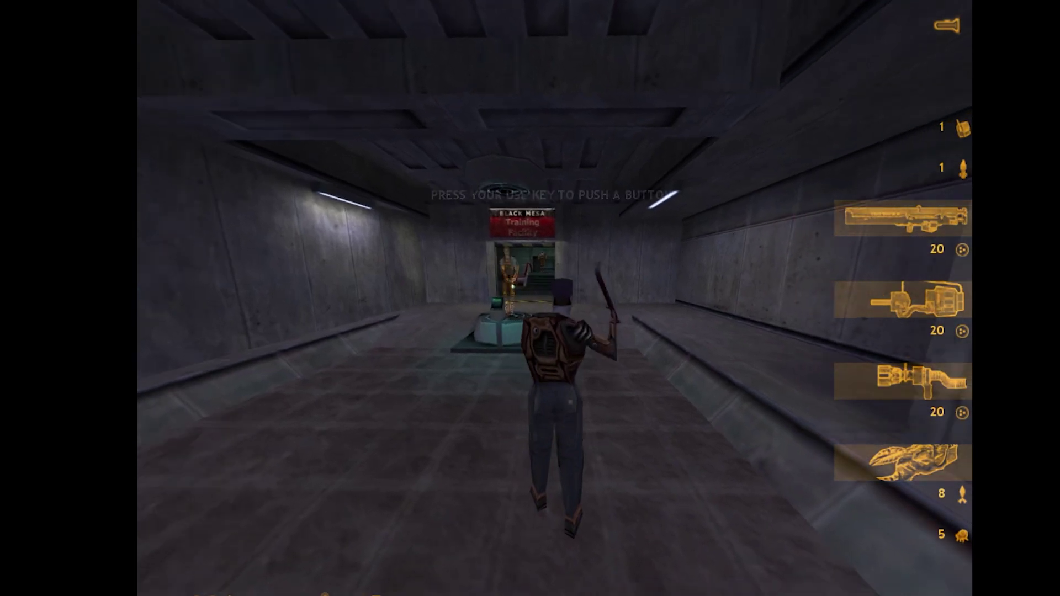